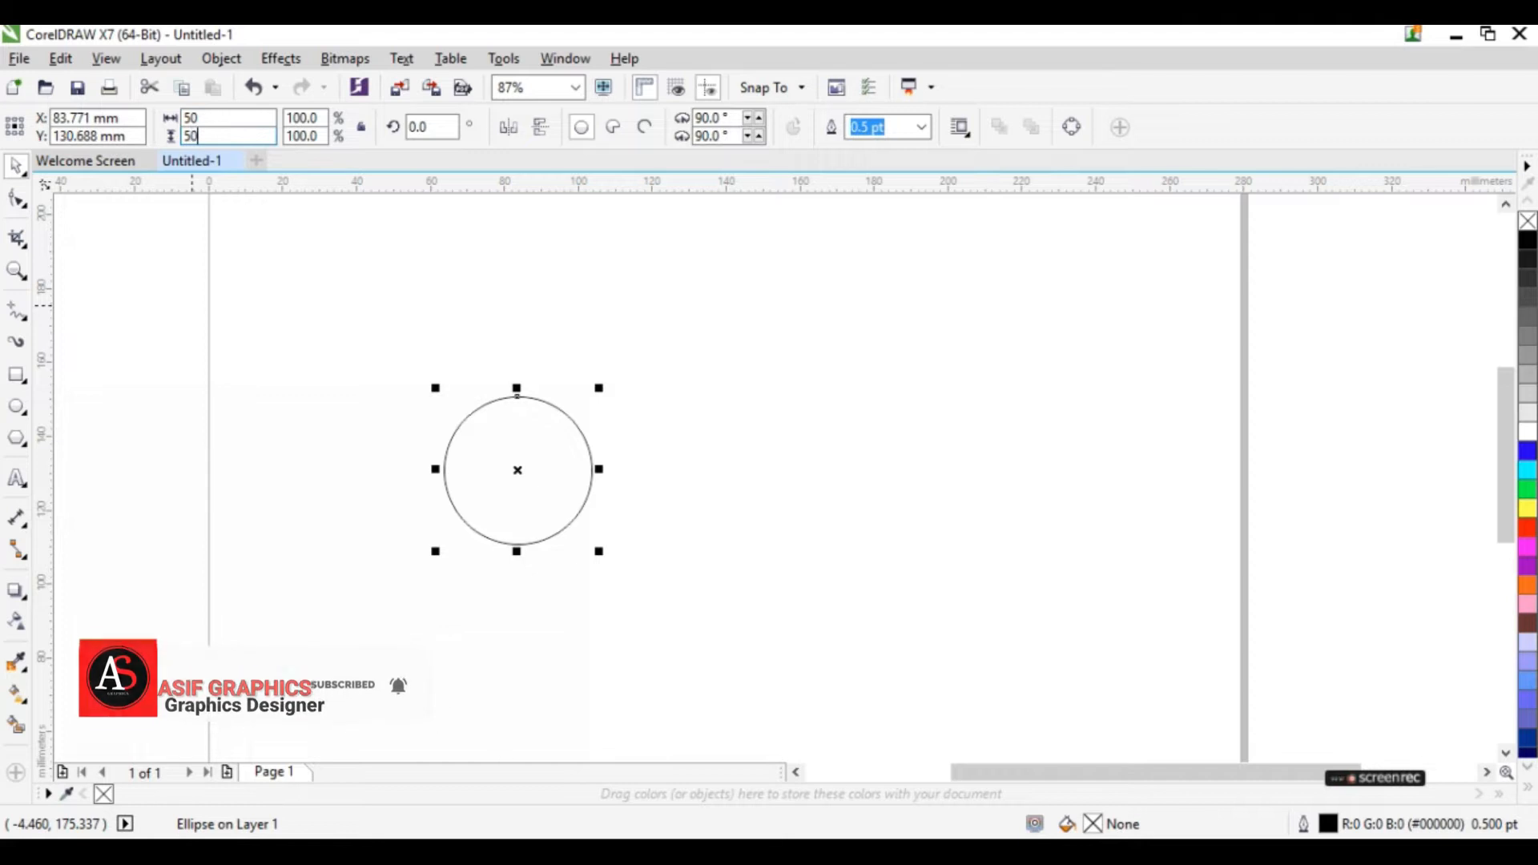
Step: Set the circle's size to 50 × 50 mm and move it to about X 72 mm, Y 162 mm
type("0")
key("Return")
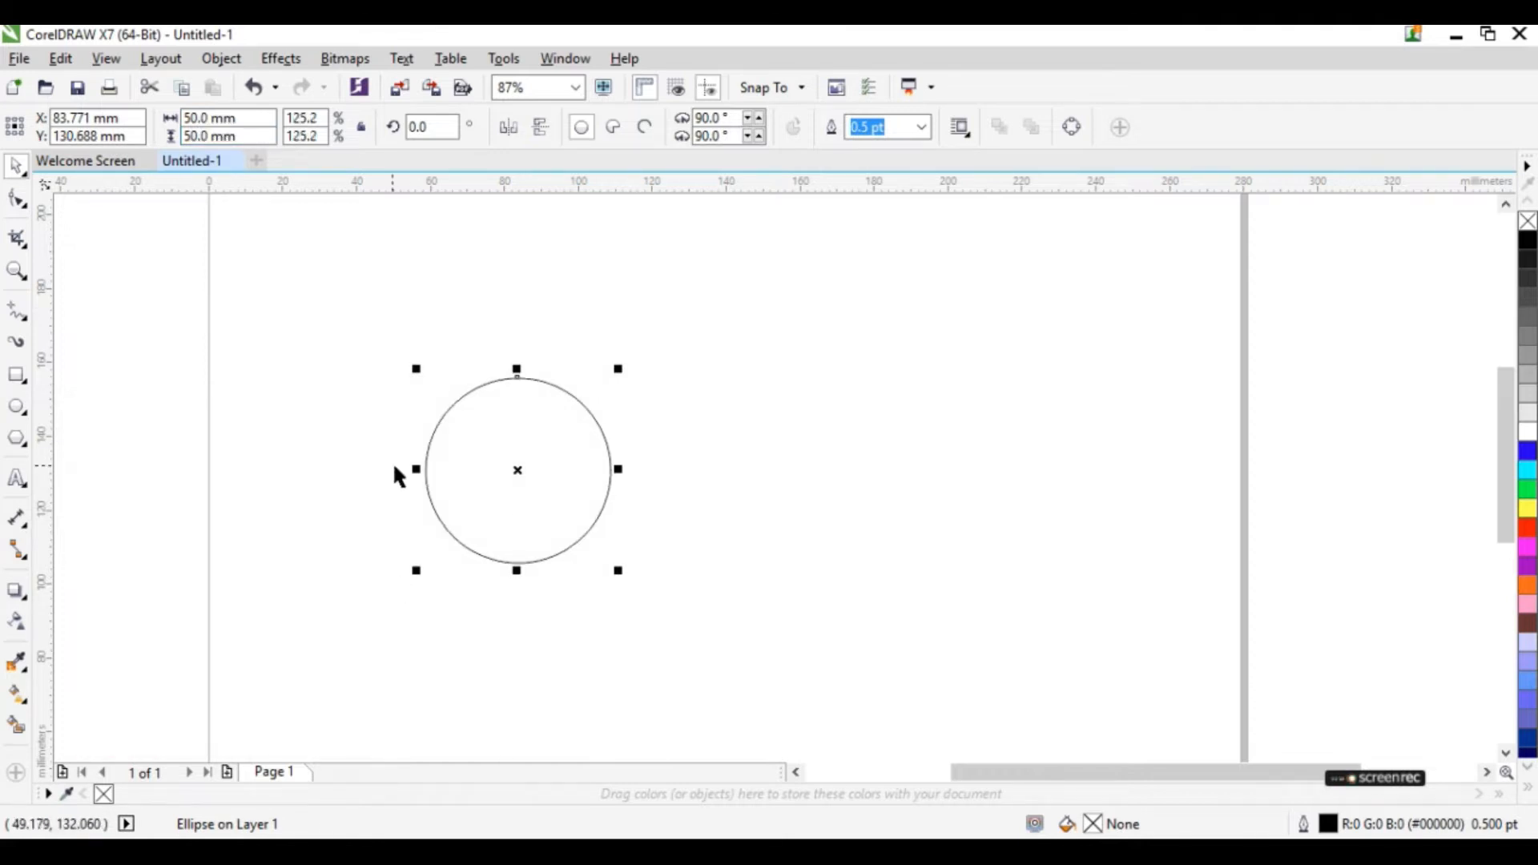
left_click_drag(512, 470, 476, 355)
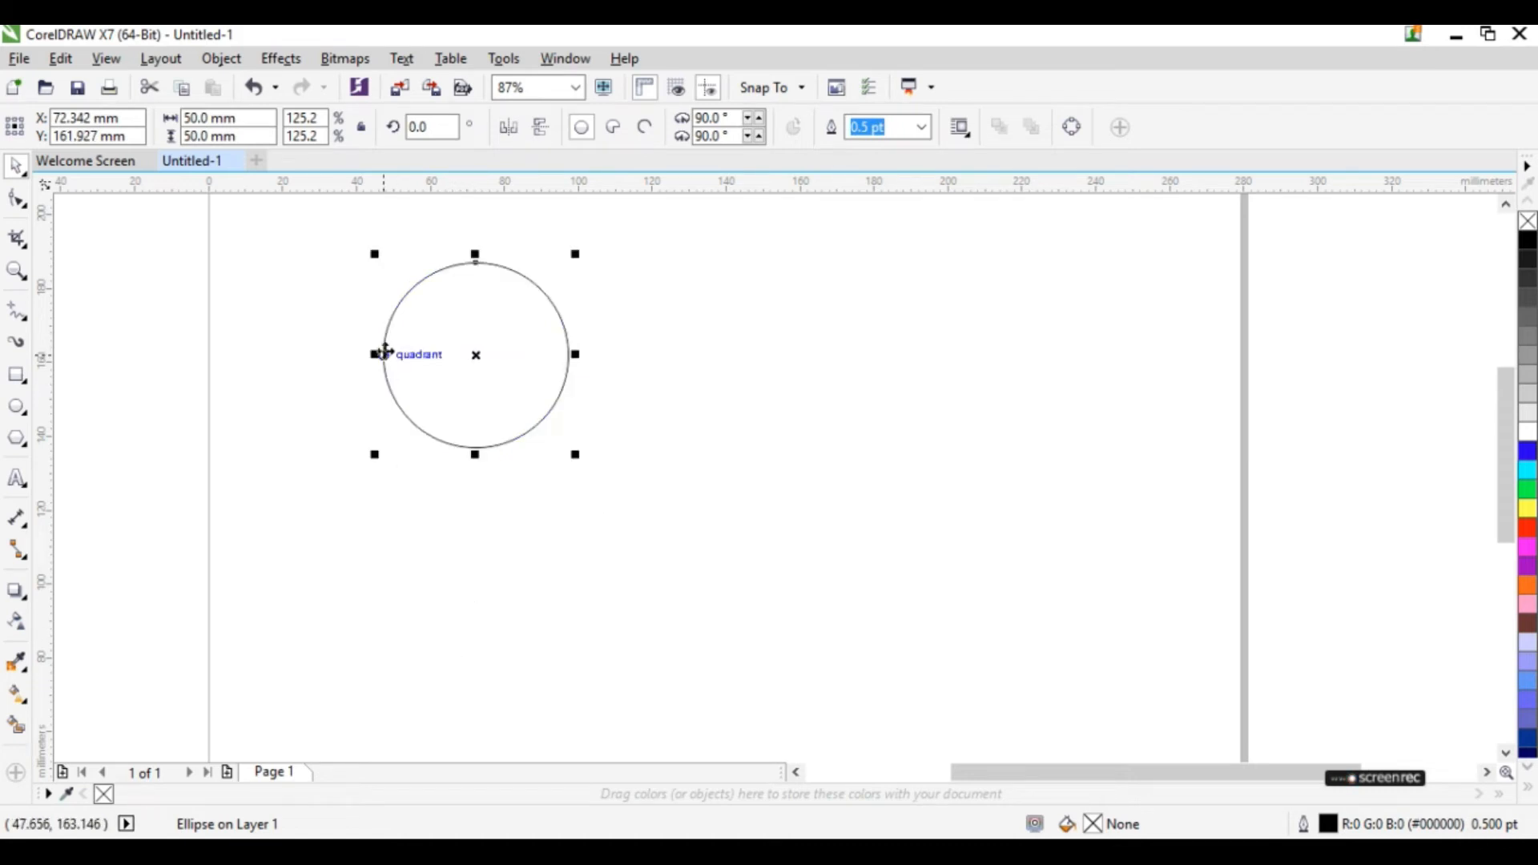
Step: Mirror a copy of the circle to its right side and repeat the duplication to form a row of three touching circles
left_click_drag(375, 353, 581, 395)
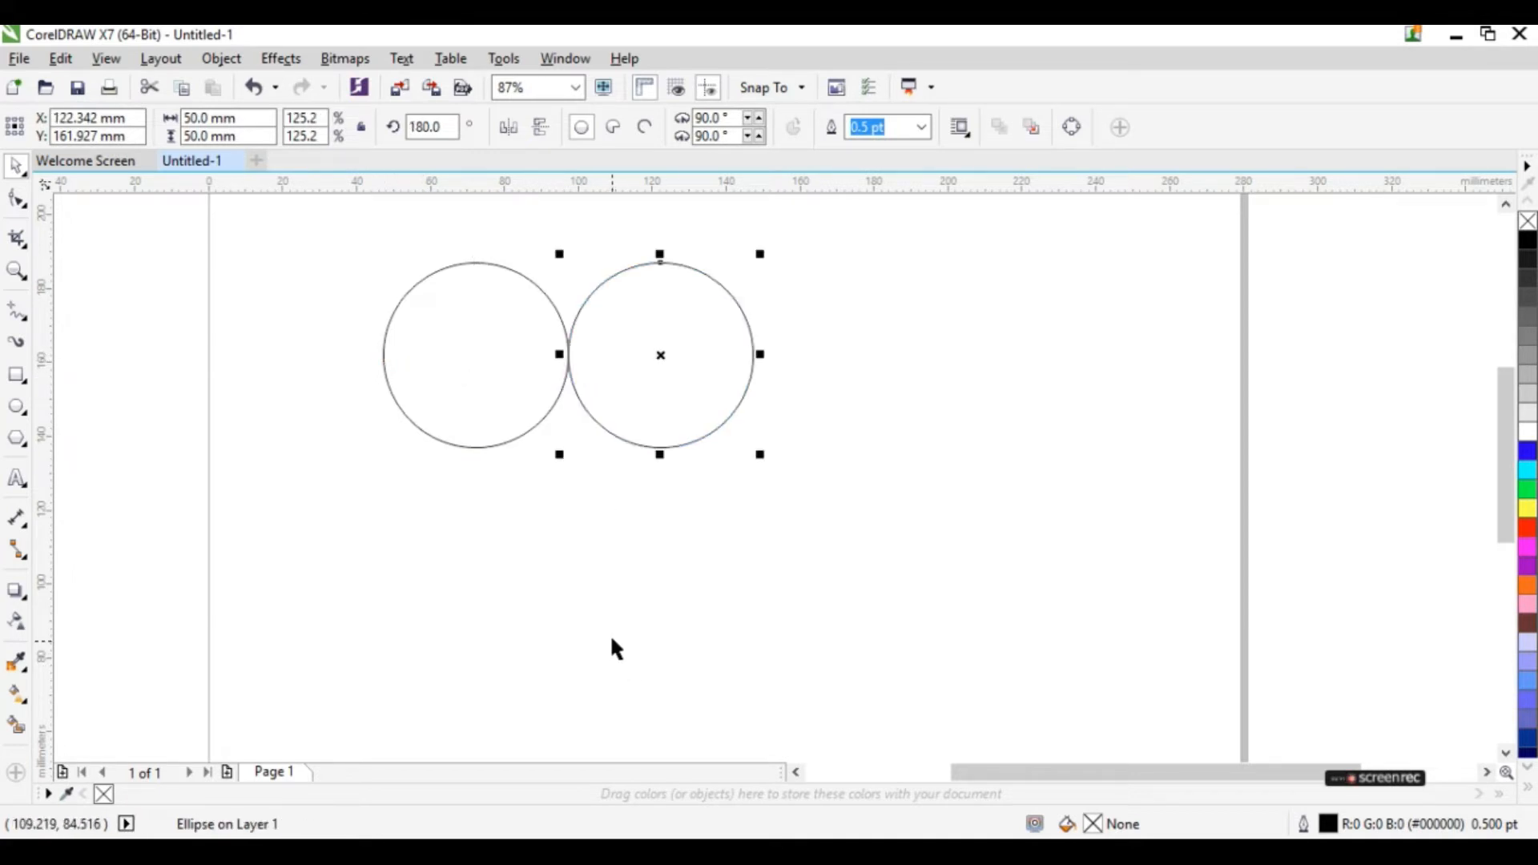
key("ctrl+r")
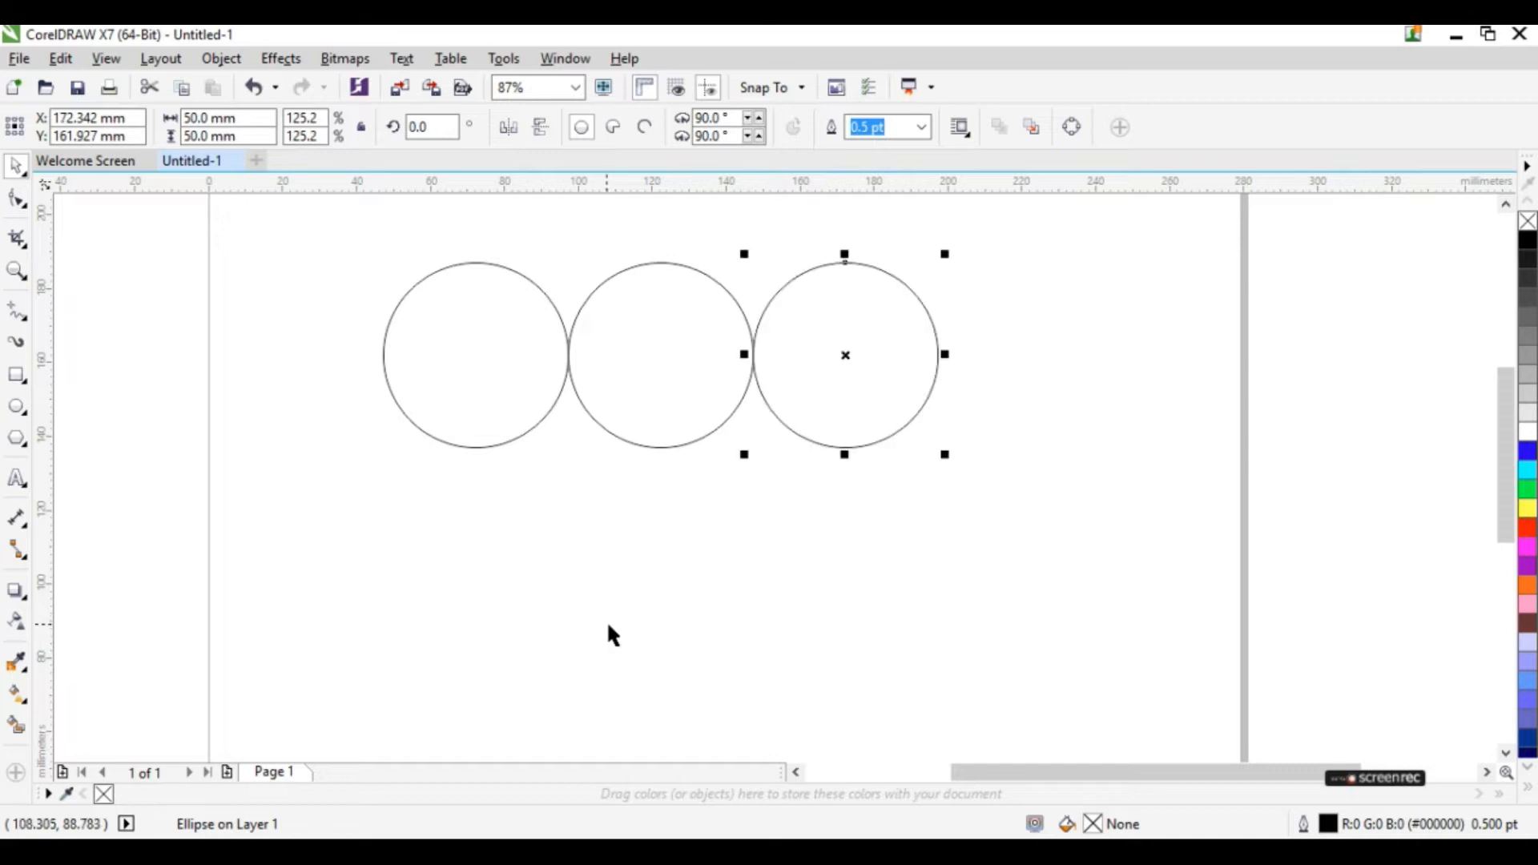
left_click(768, 610)
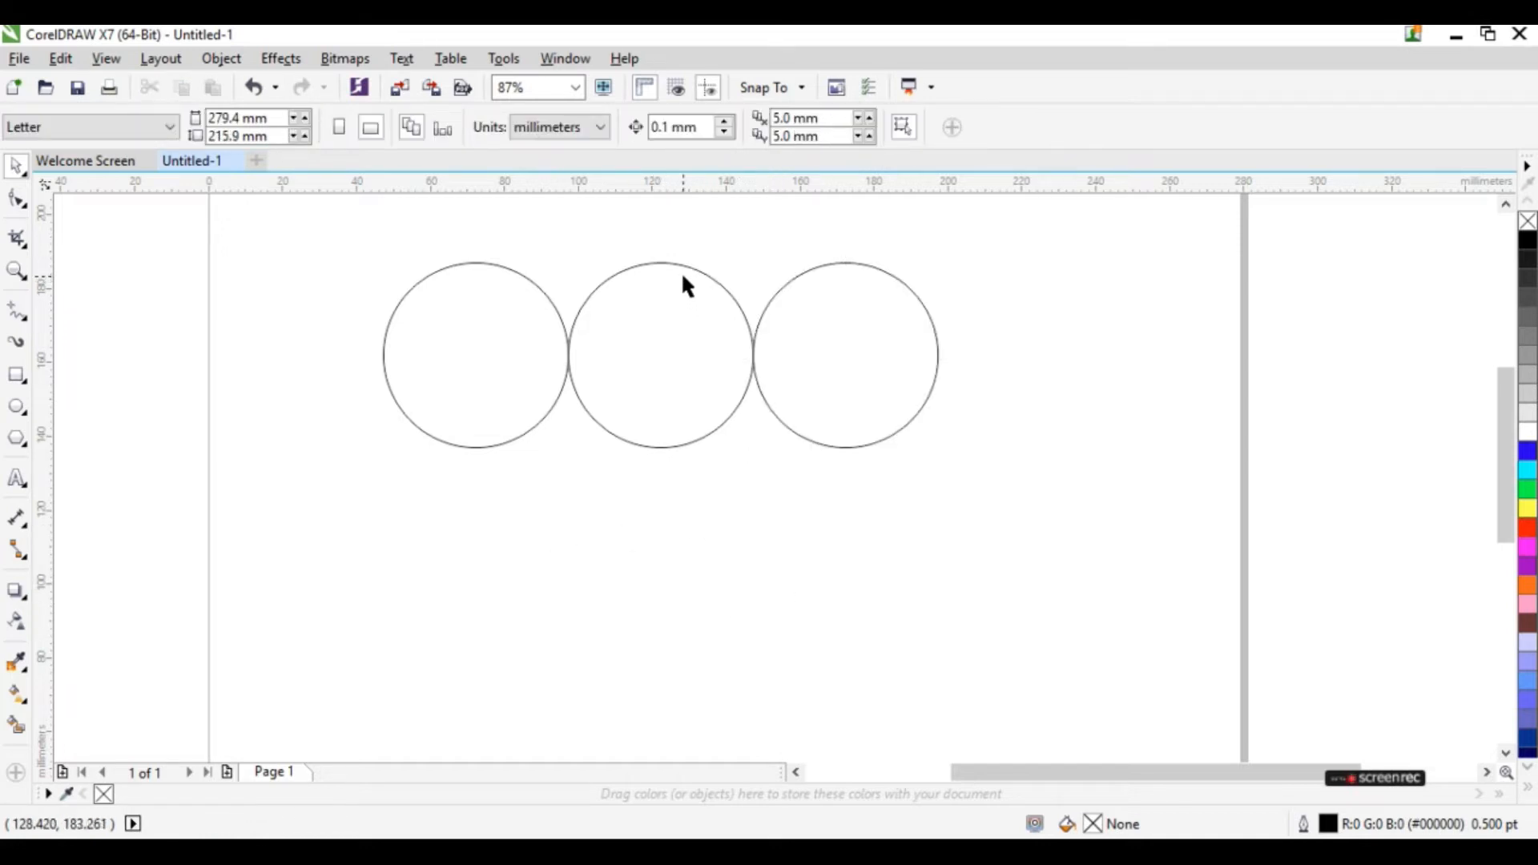
Step: Copy the rightmost circle to below the row and set the copy's size to 100 × 100 mm
left_click(828, 259)
left_click_drag(810, 433, 670, 614)
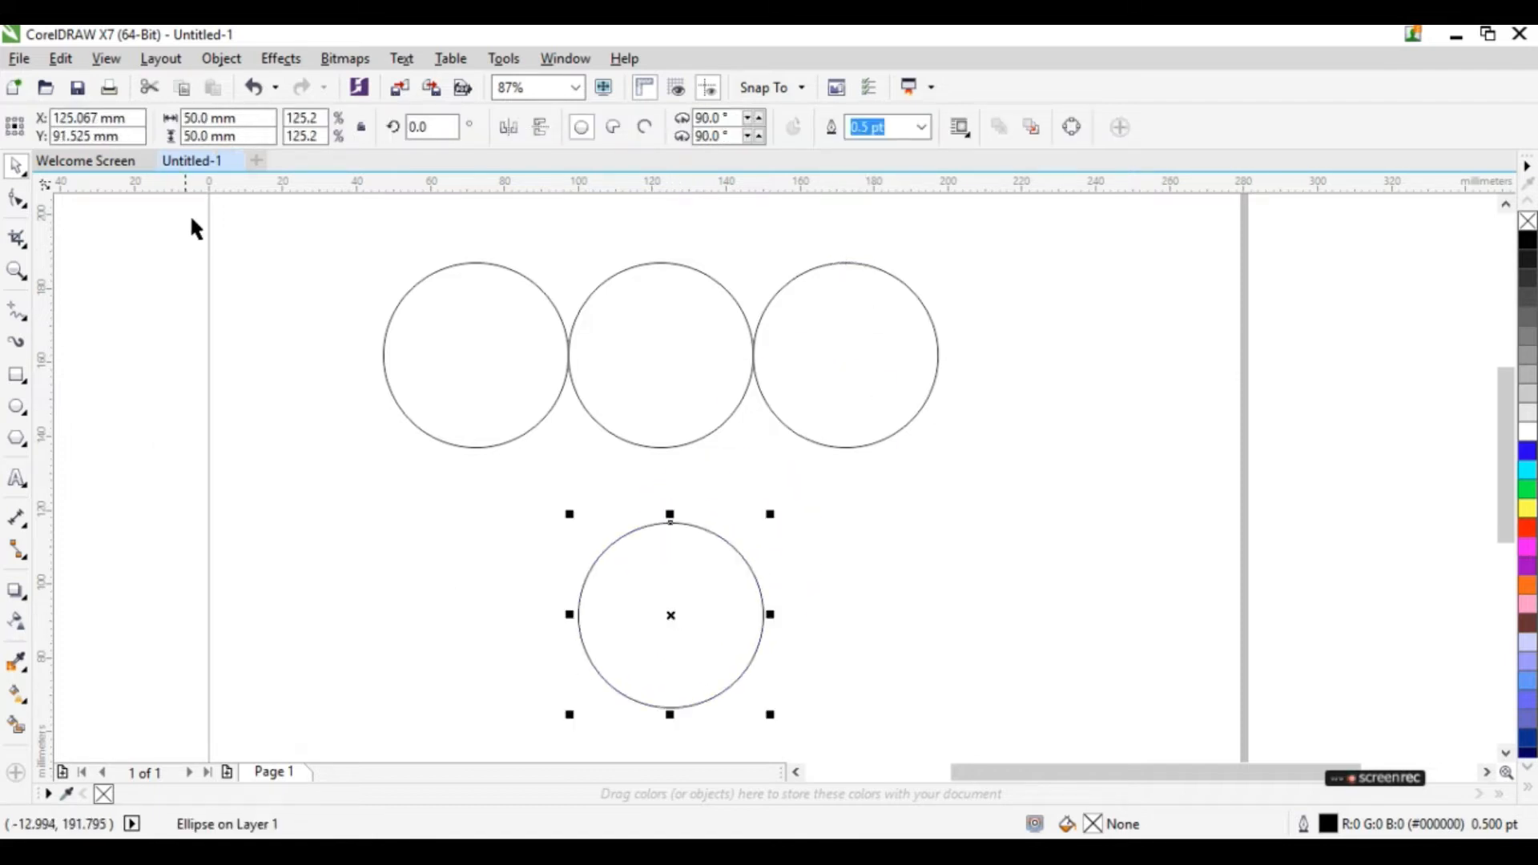
left_click(210, 118)
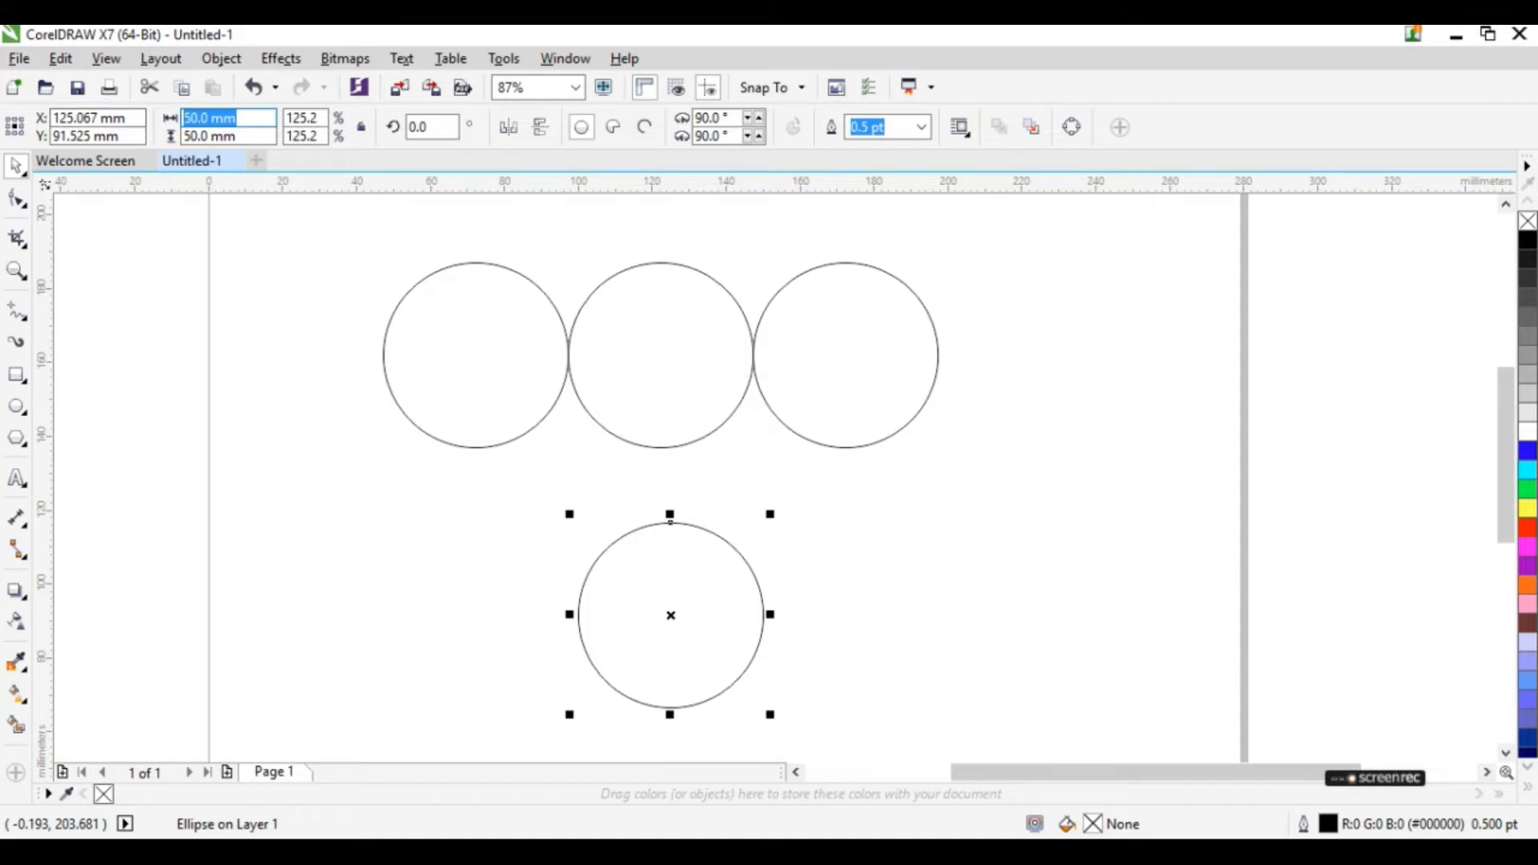
type("100")
key("Tab")
type("10")
key("Return")
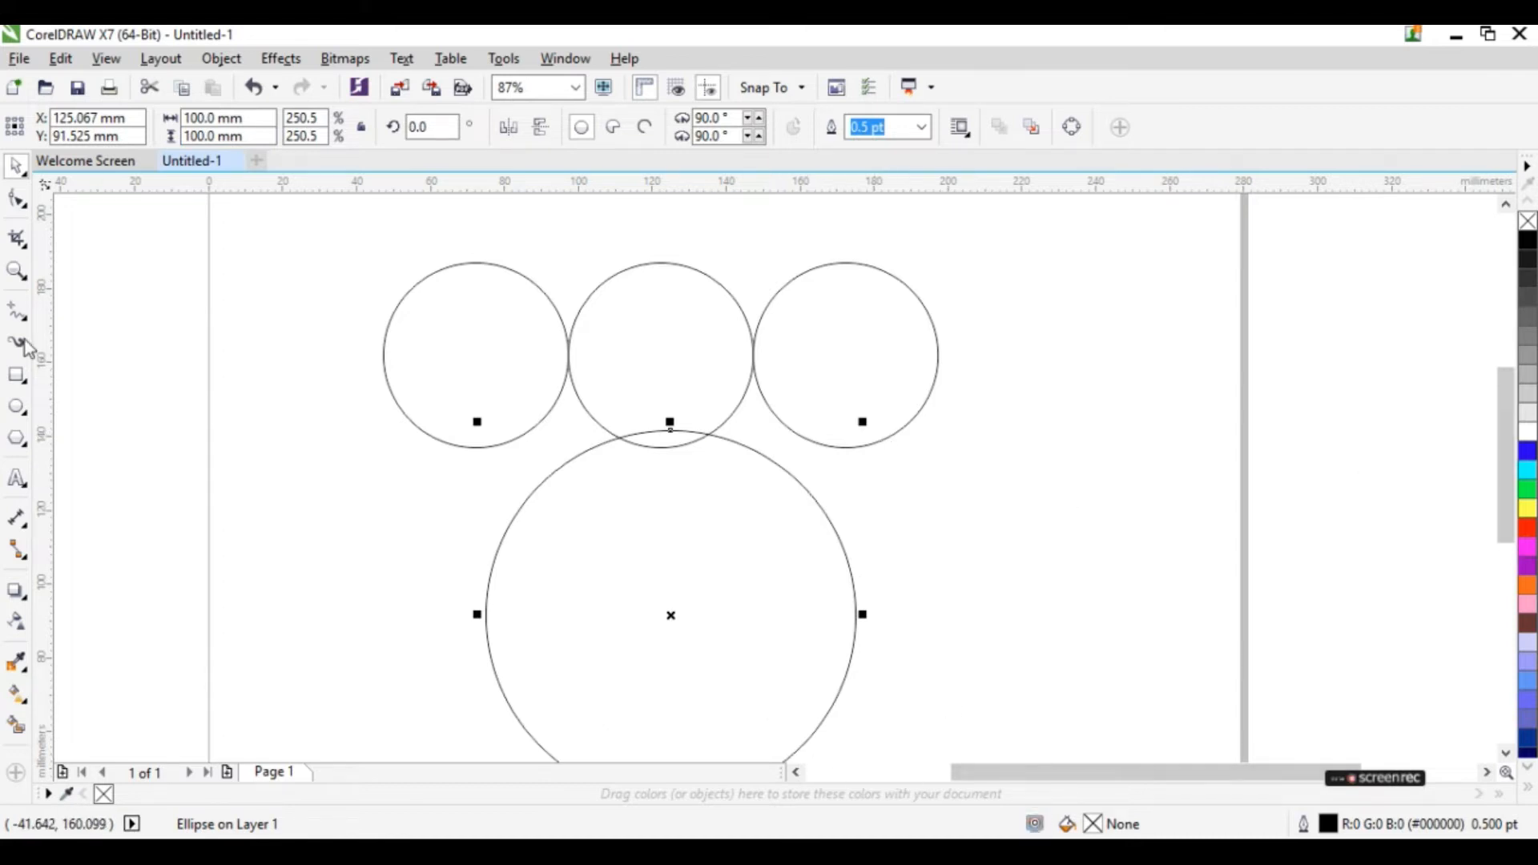
Step: Align the 100 mm circle to the rightmost small circle by their right edges and vertical centers
left_click(18, 275)
right_click(353, 292)
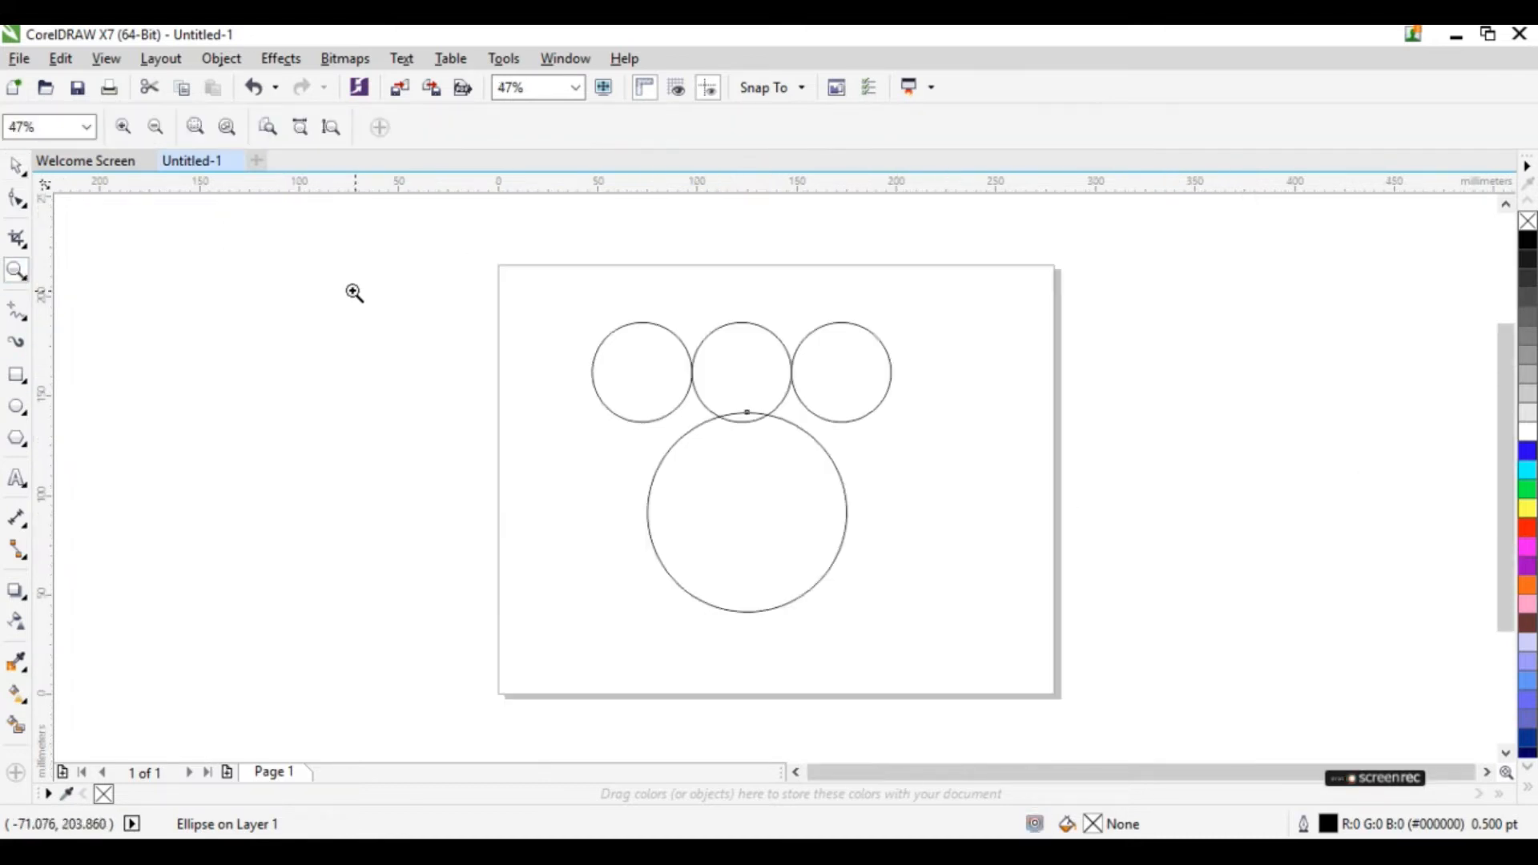
left_click_drag(490, 295, 1083, 647)
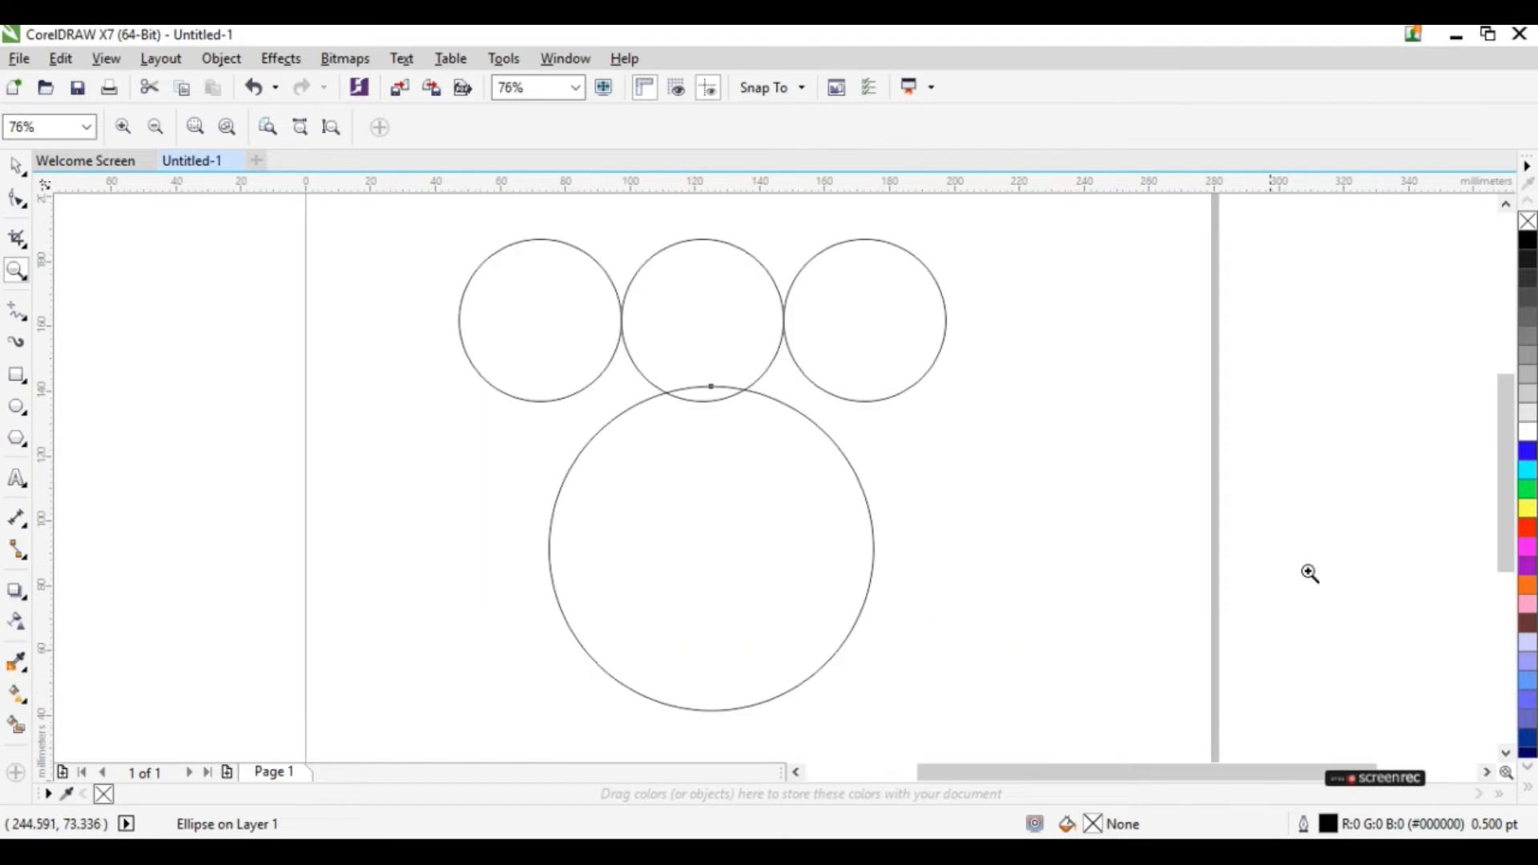
left_click_drag(1509, 544, 1500, 519)
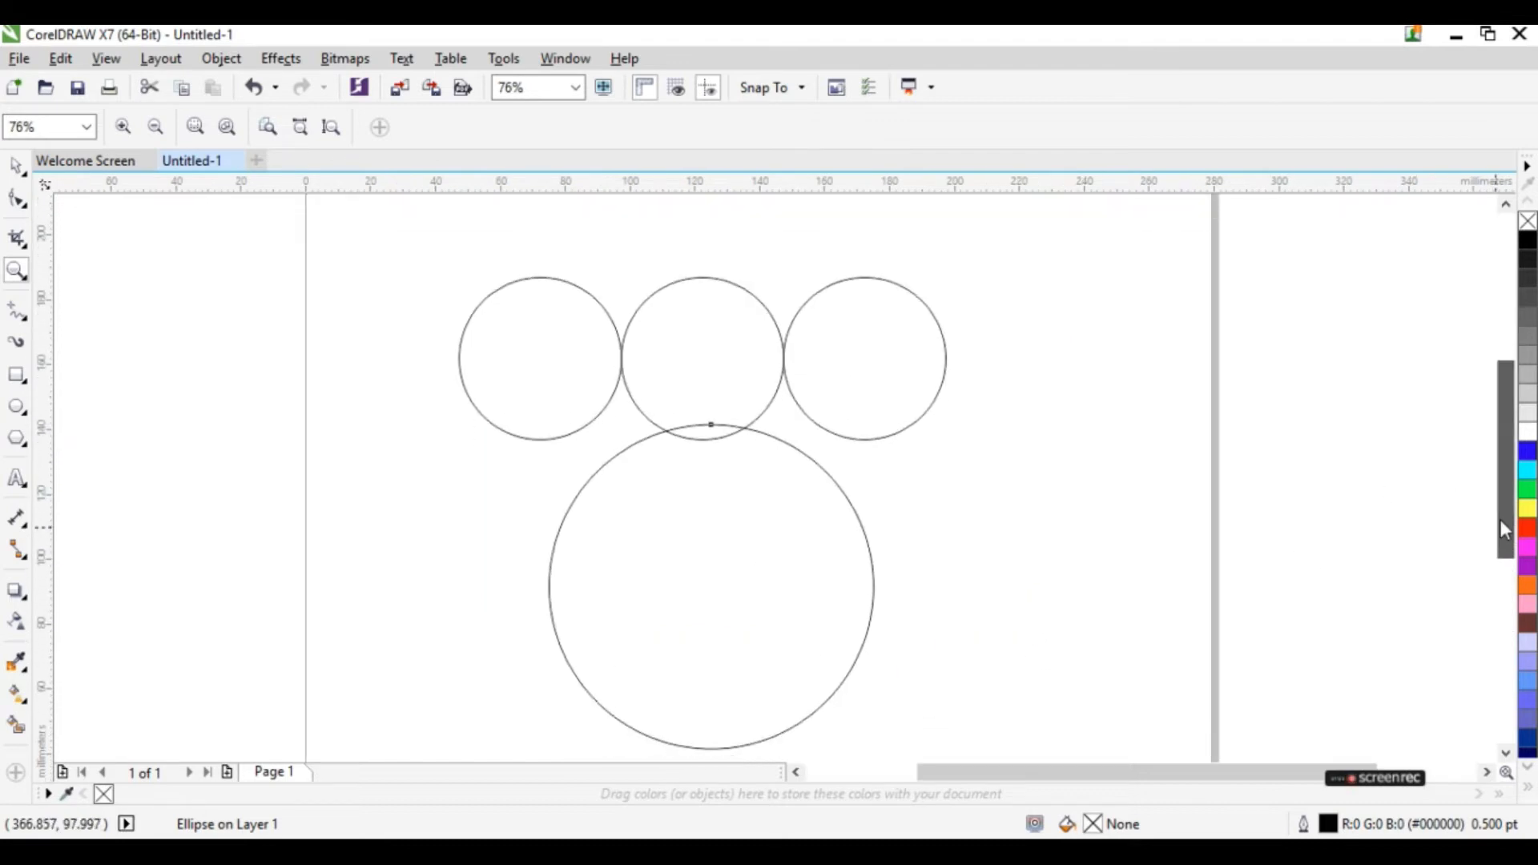
left_click(22, 169)
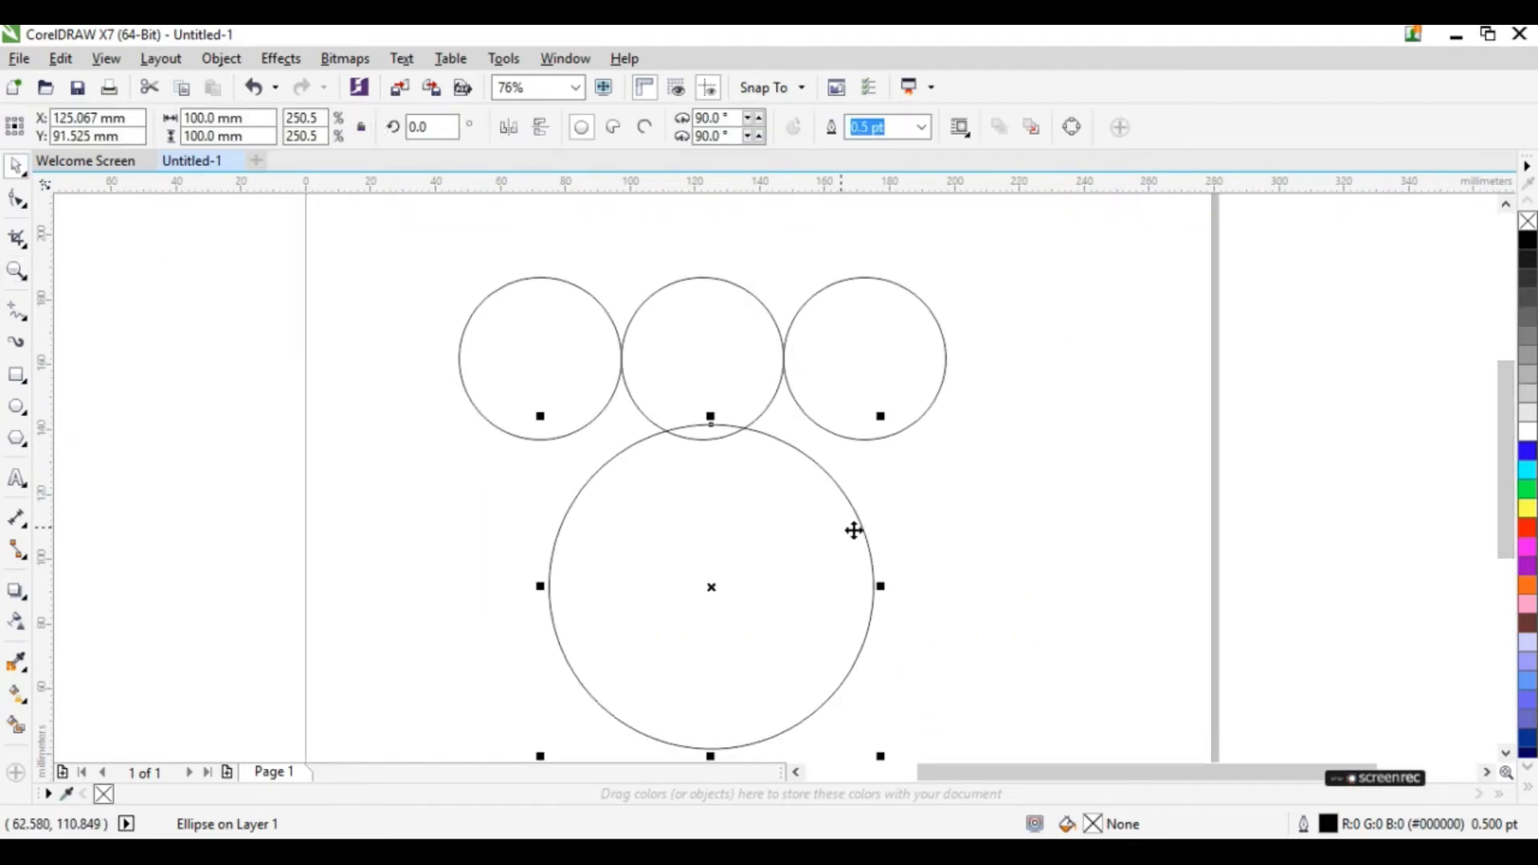
left_click(860, 278, "shift")
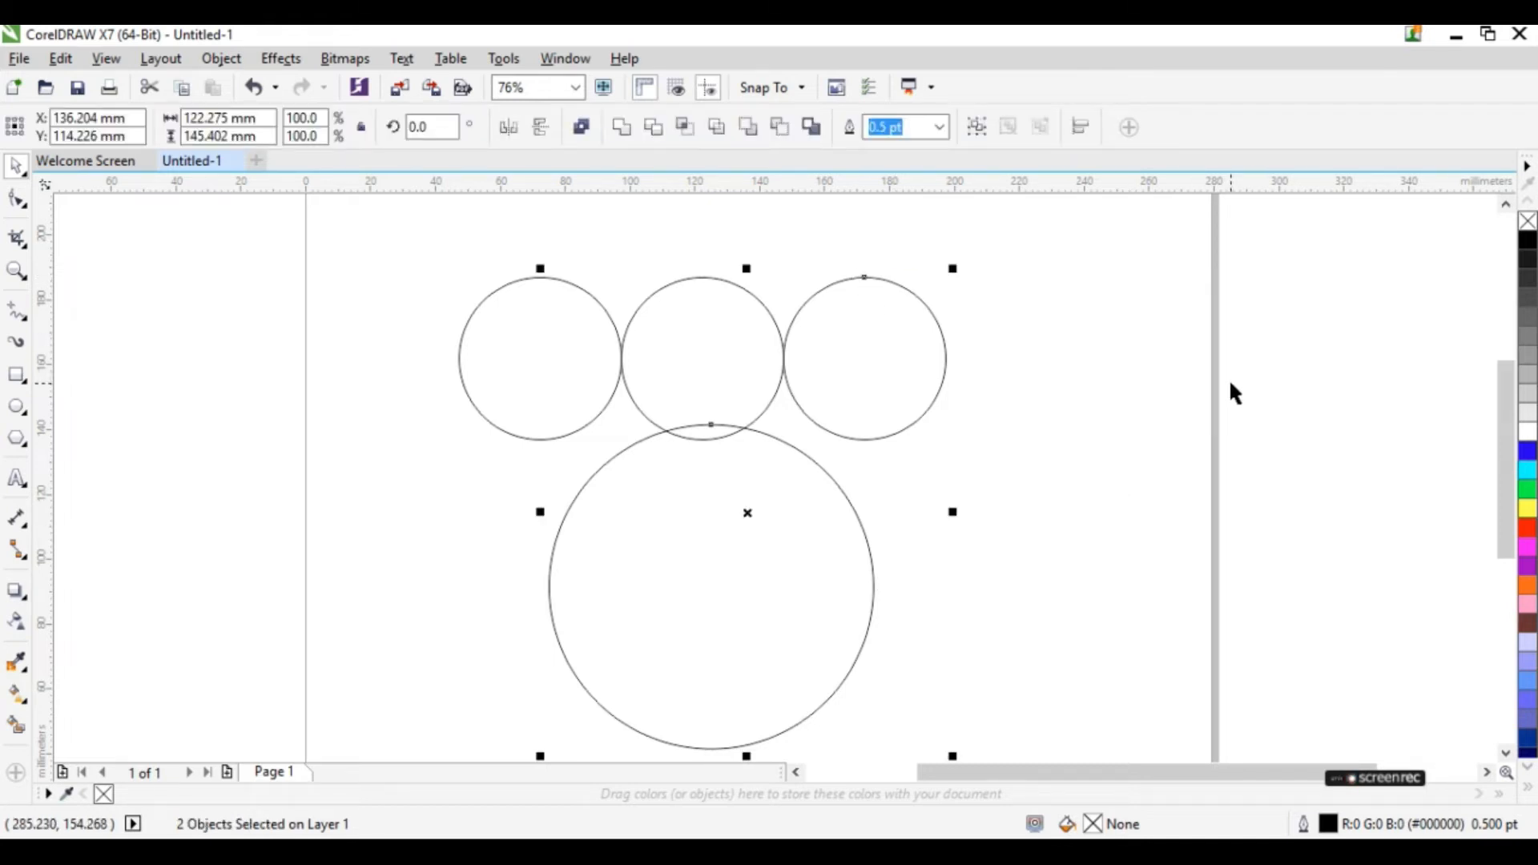
key("r")
key("c")
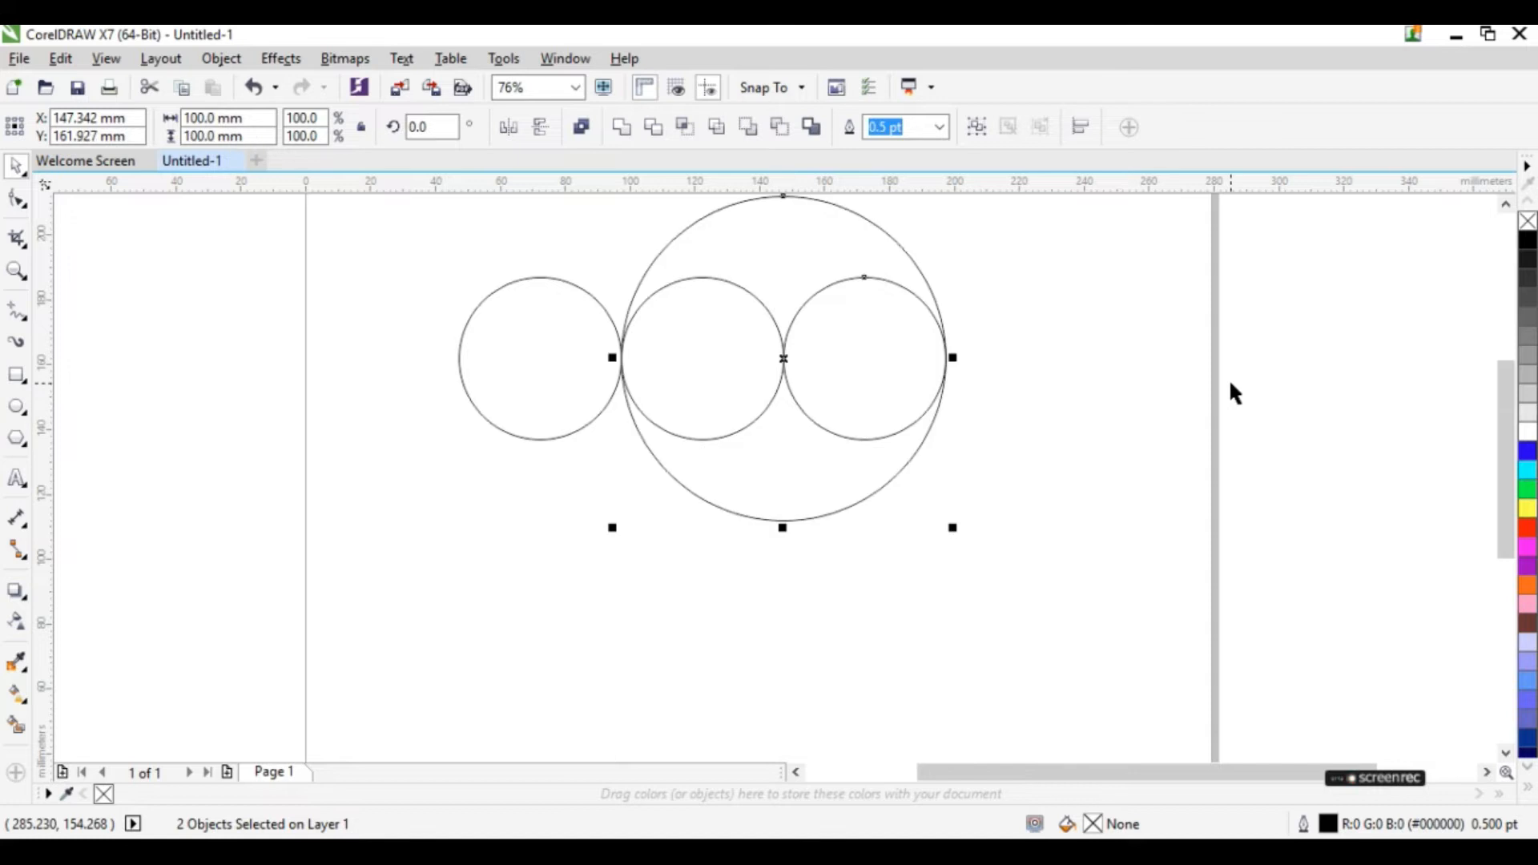
left_click(1086, 425)
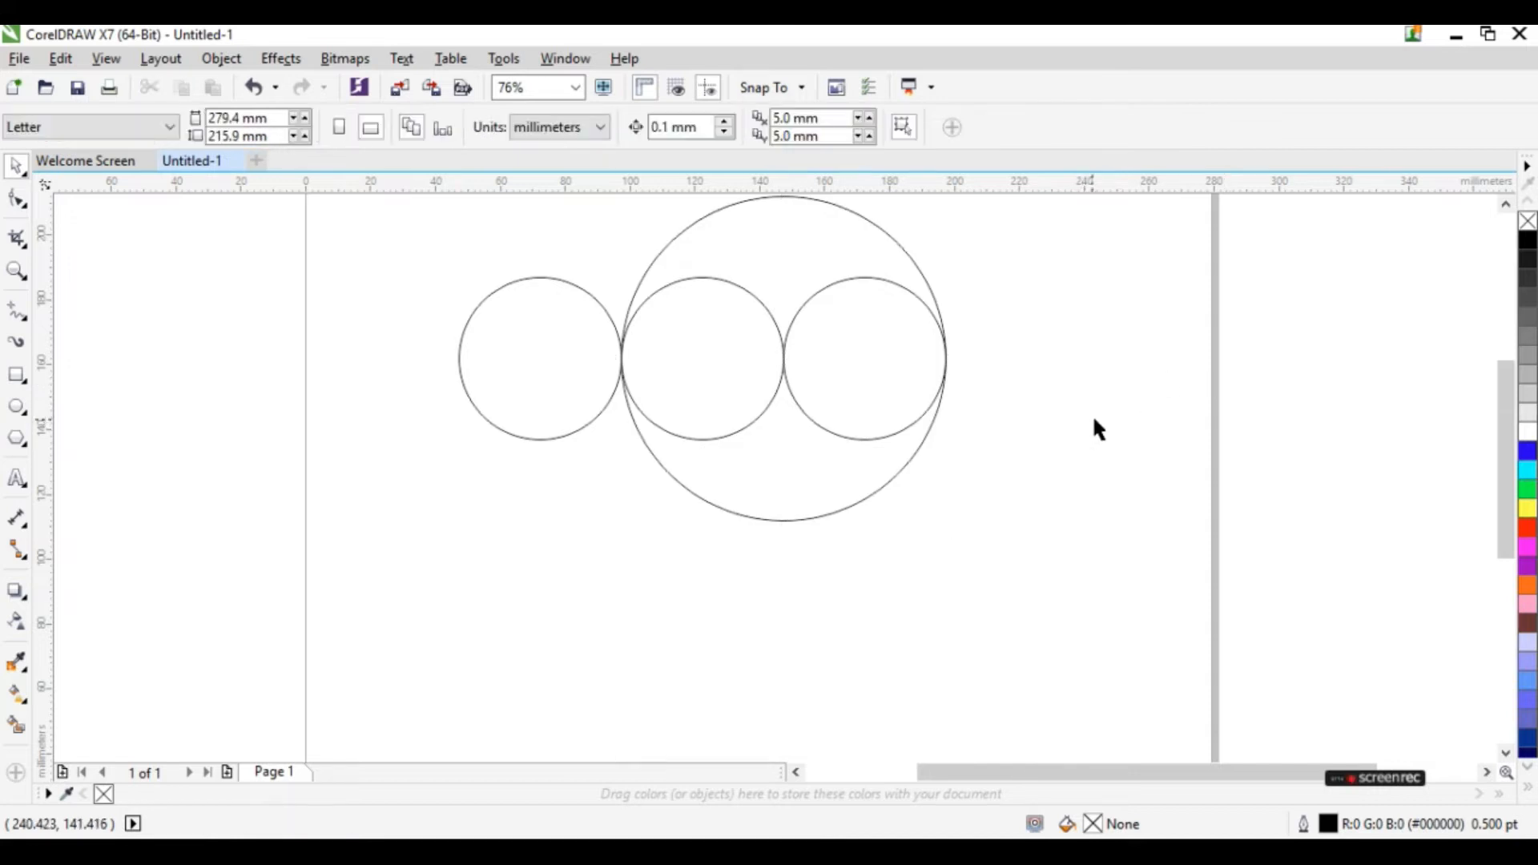
Step: Duplicate the 100 mm circle to the left of the row and align the copy's left edge with the leftmost small circle
left_click(720, 209)
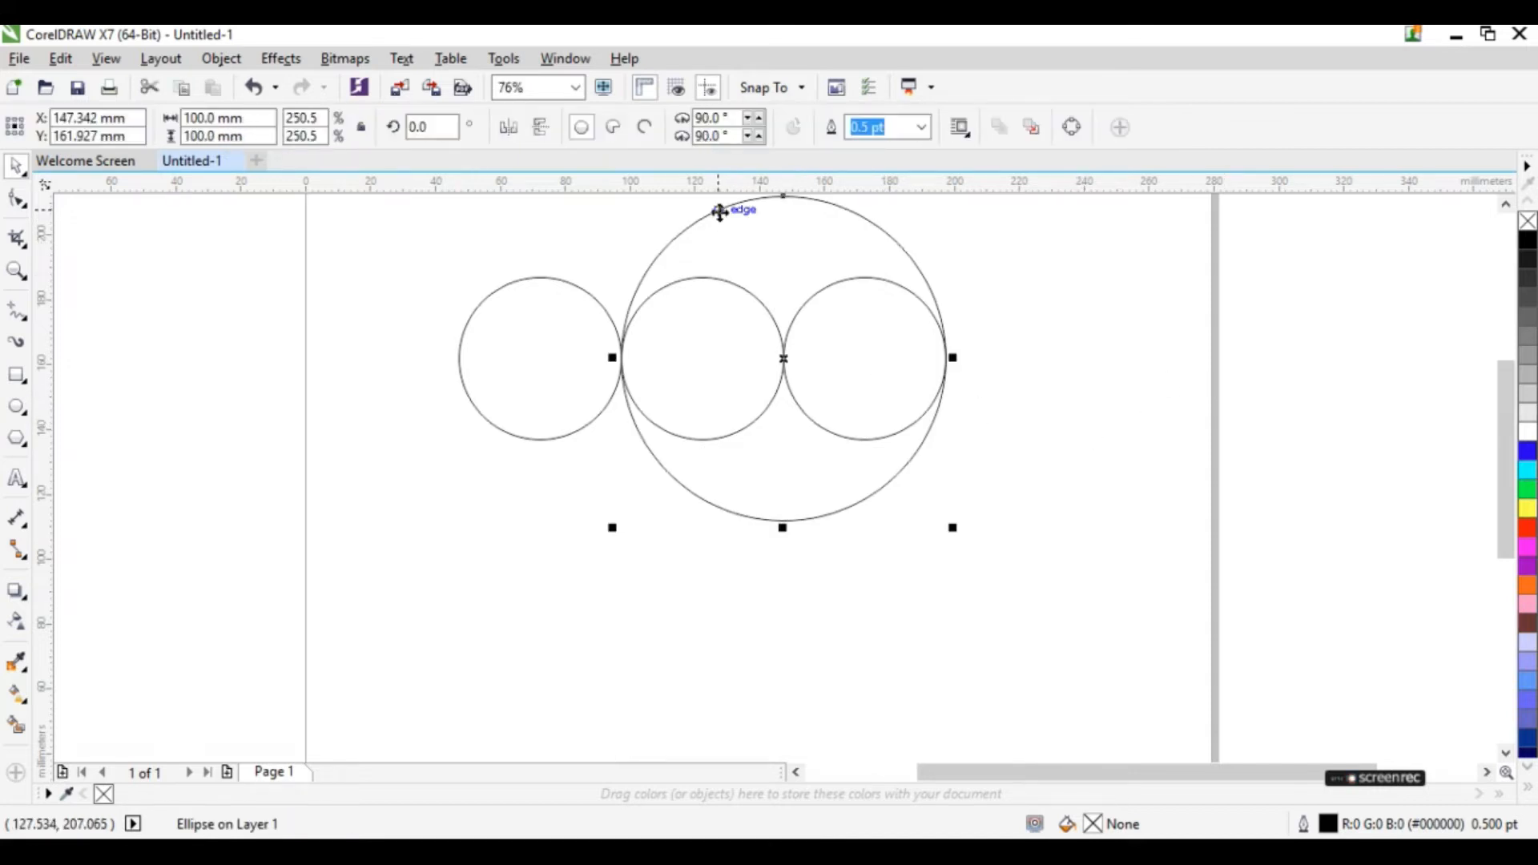
mouse_move(785, 357)
left_mouse_down()
mouse_move(439, 585)
mouse_move(360, 608)
mouse_move(234, 610)
left_mouse_up()
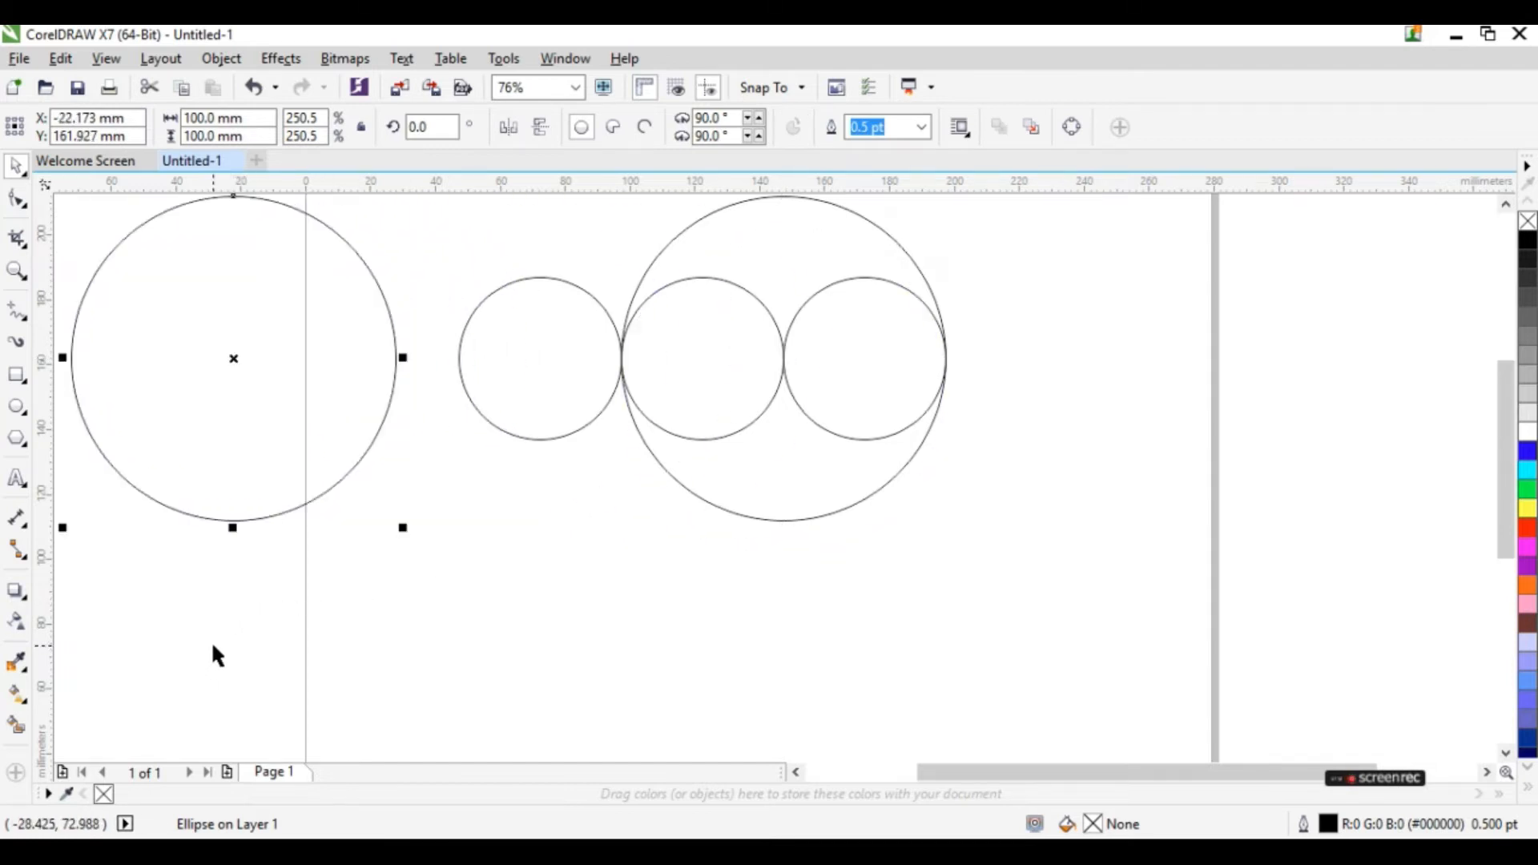
left_click(515, 283, "shift")
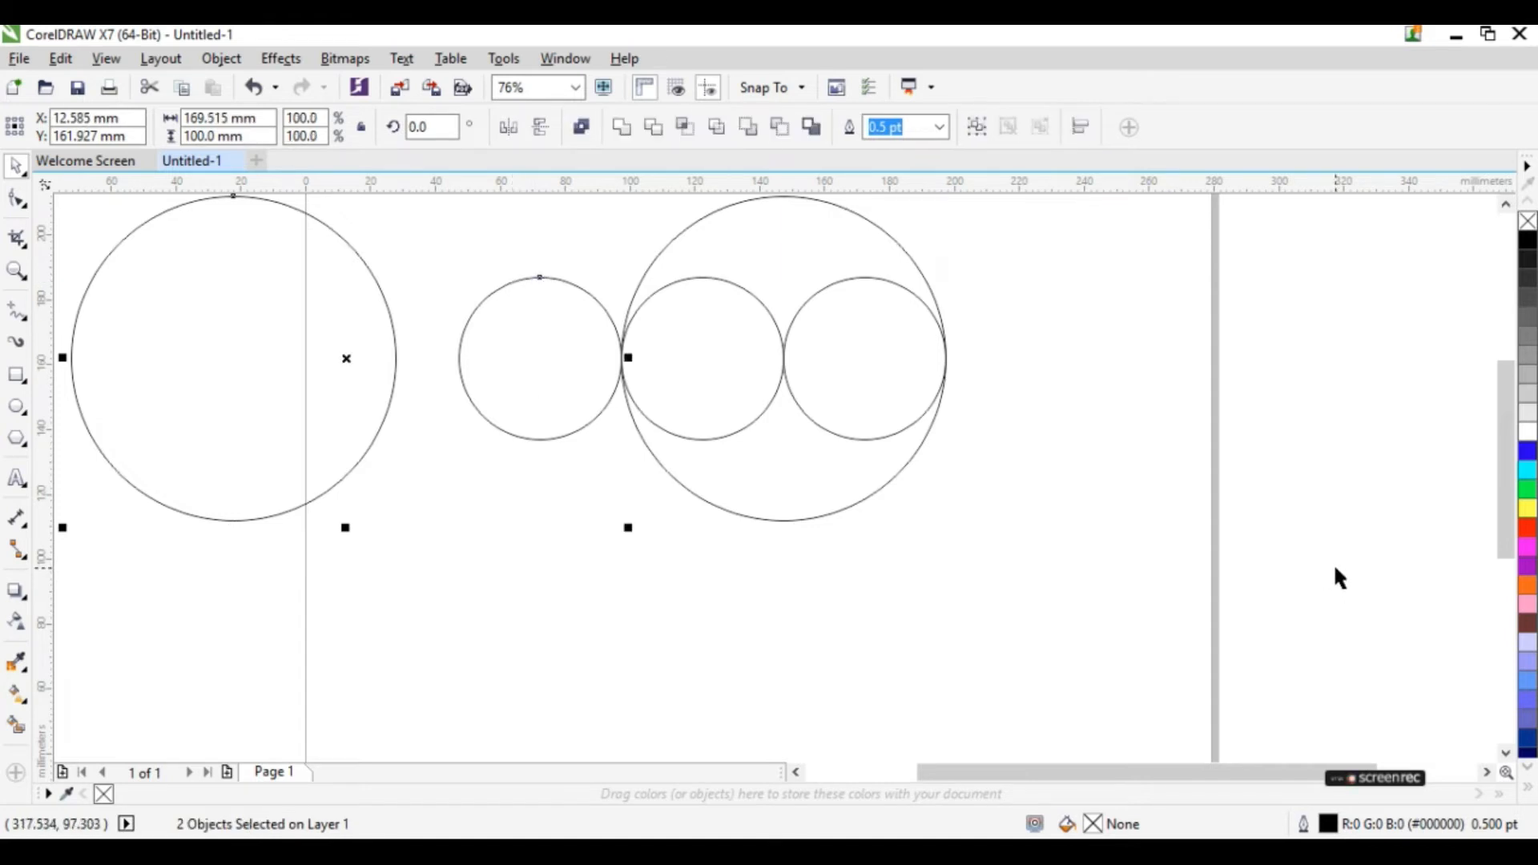
key("l")
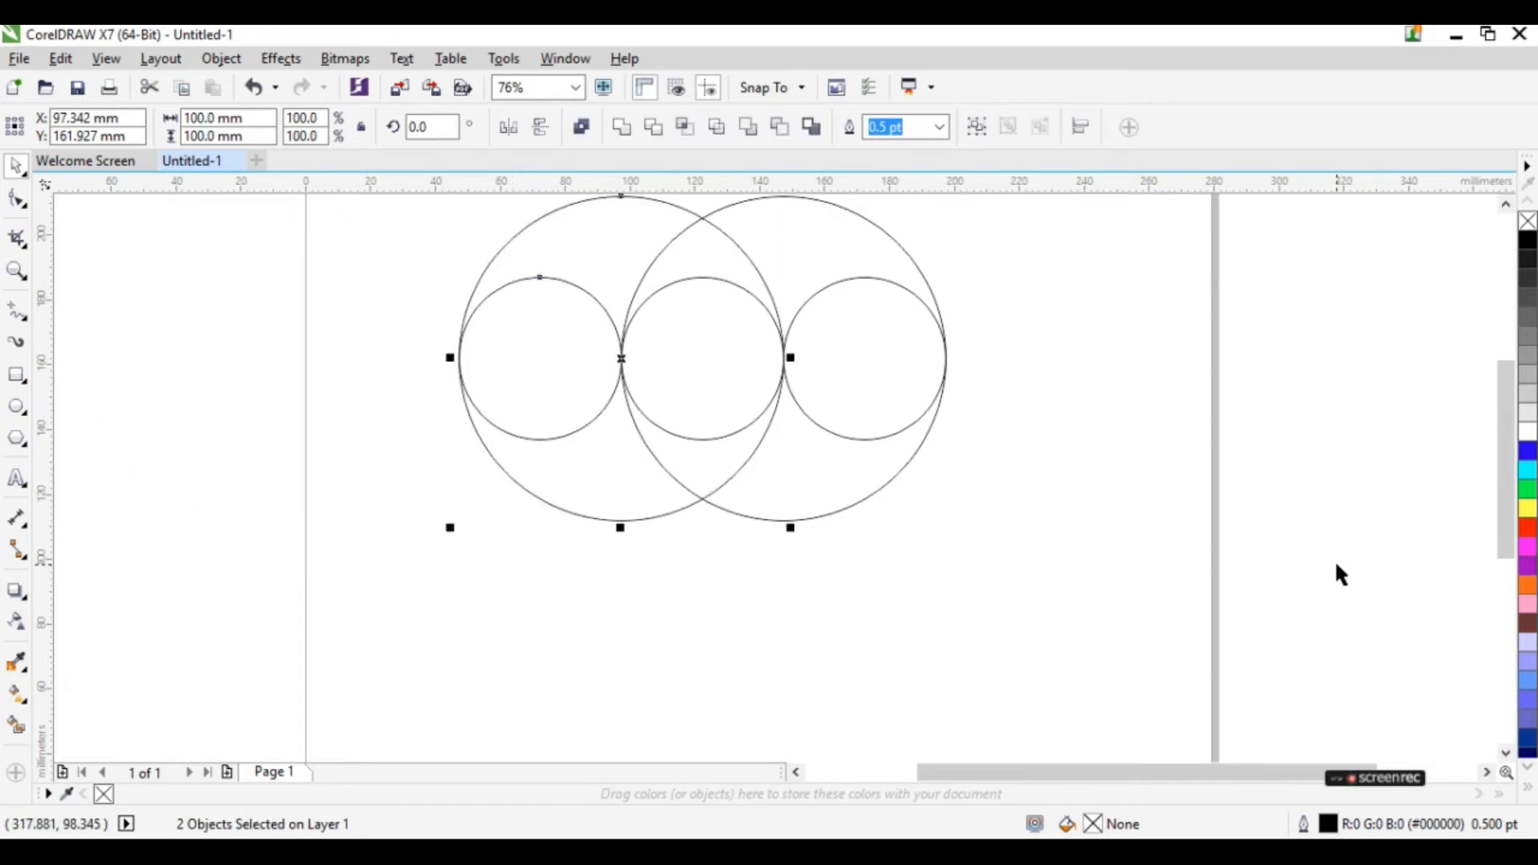
left_click(1096, 557)
Step: Copy the middle small circle to the empty area at the lower left of the overlapping circles
left_click_drag(700, 369, 276, 627)
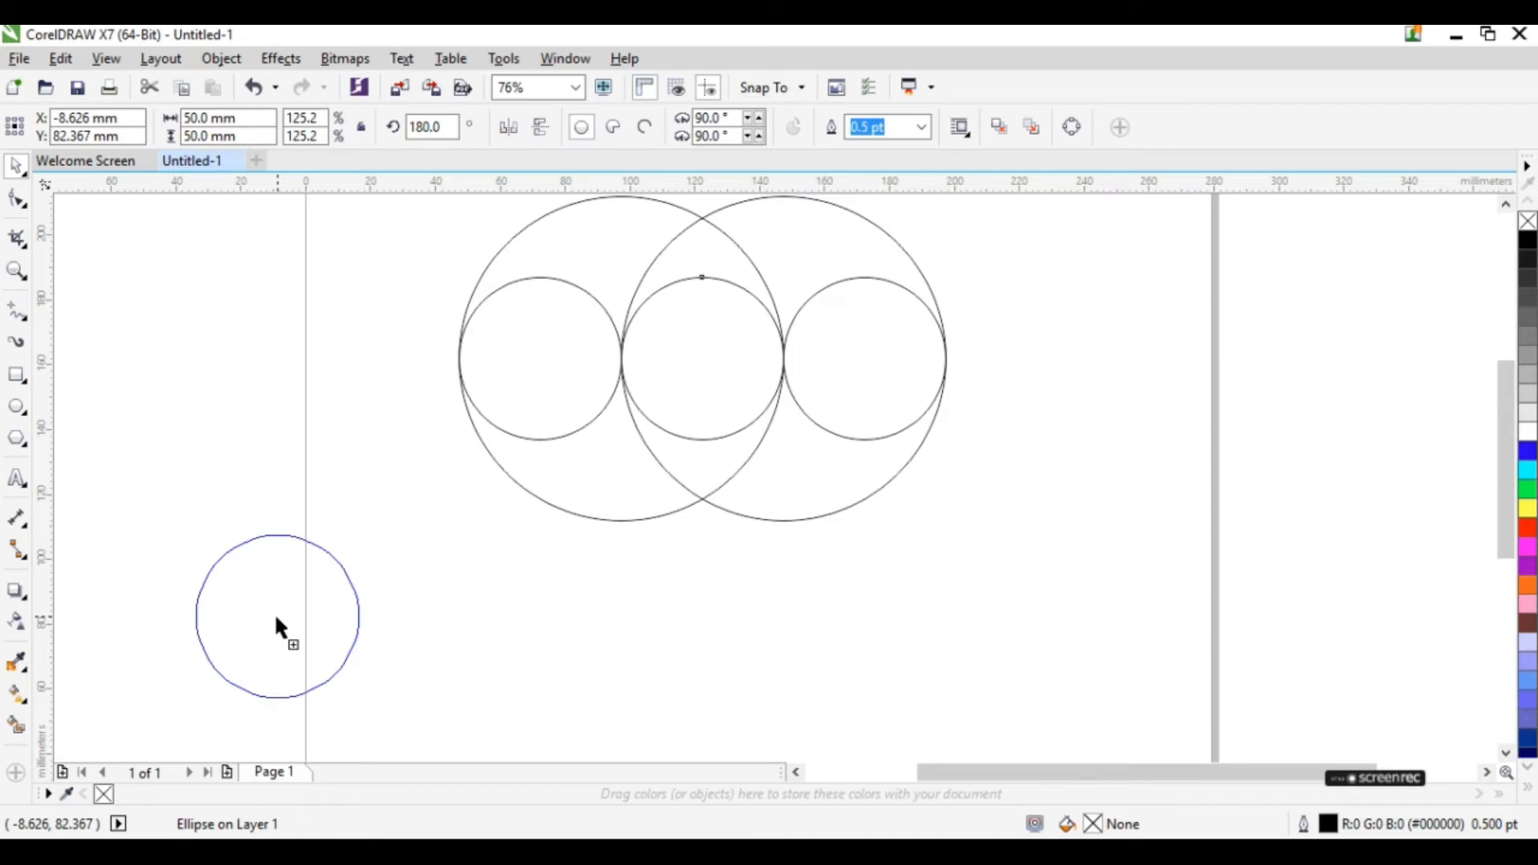
left_click_drag(276, 619, 275, 619)
left_click_drag(132, 120, 53, 118)
type("150")
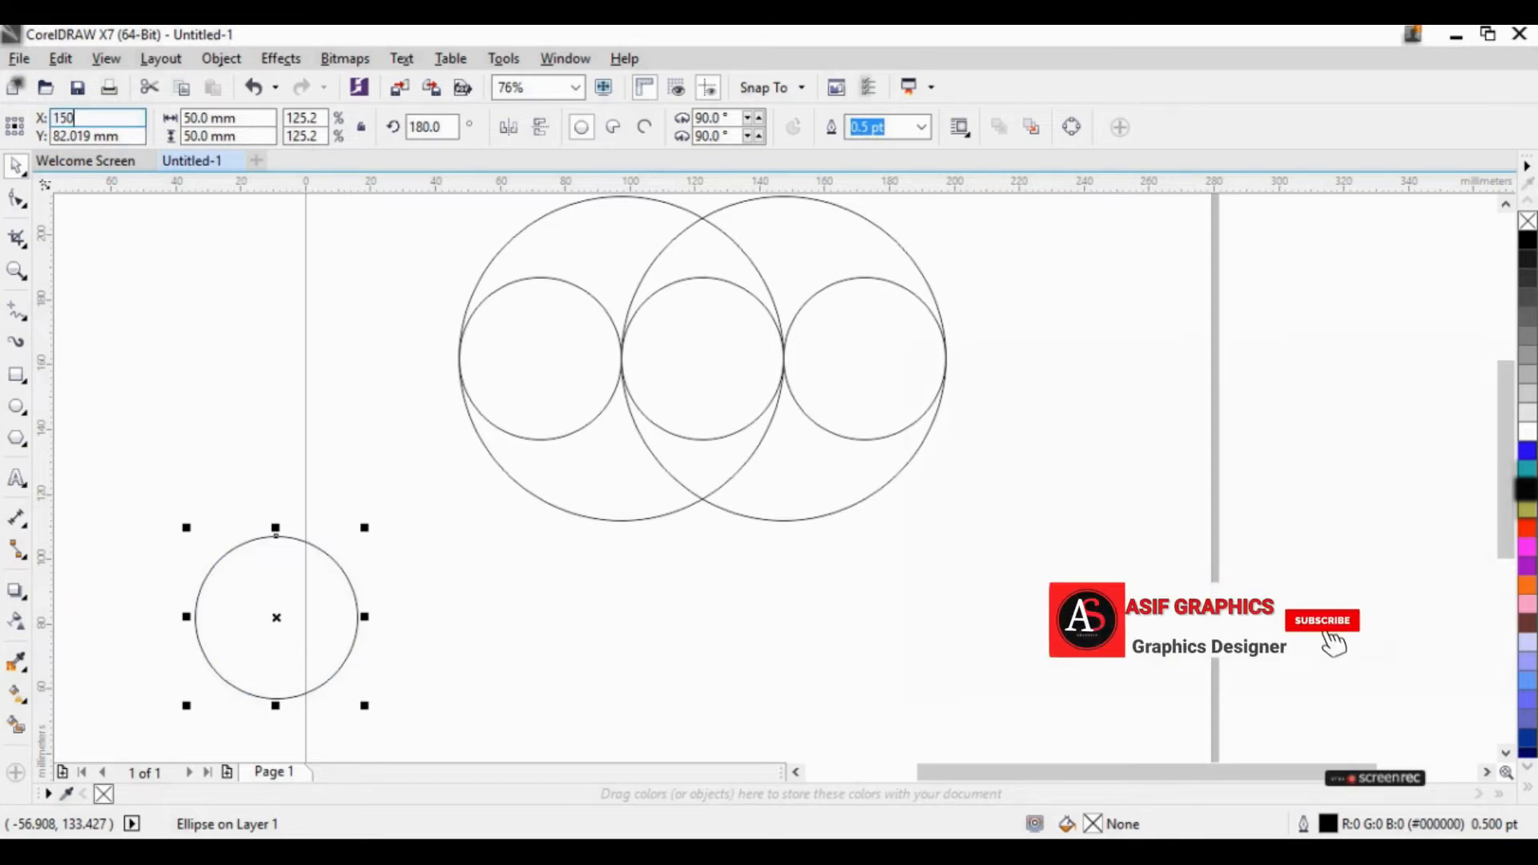
key("Tab")
type("150")
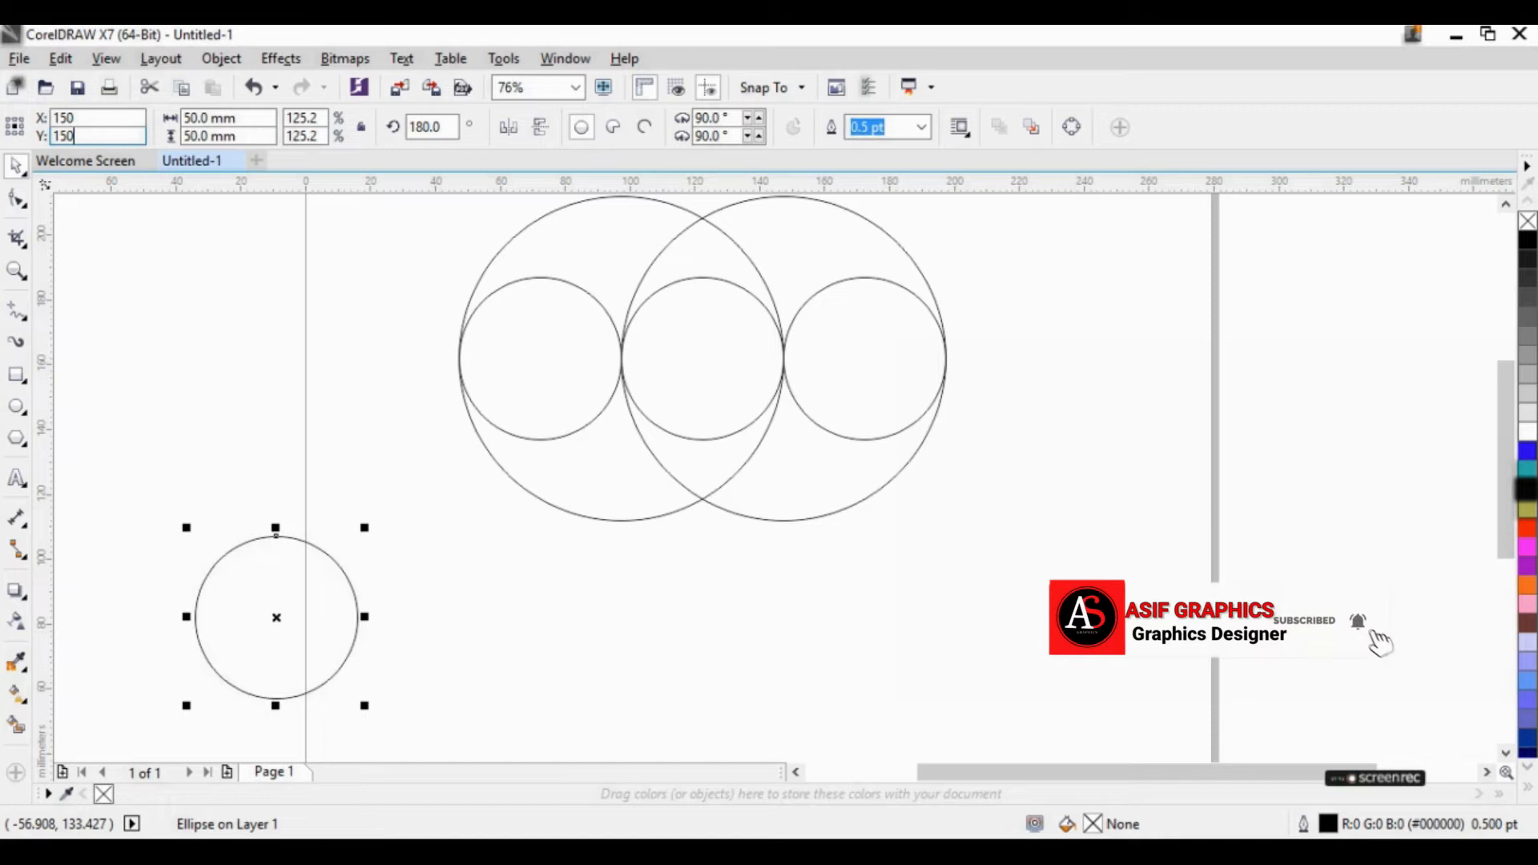
key("Return")
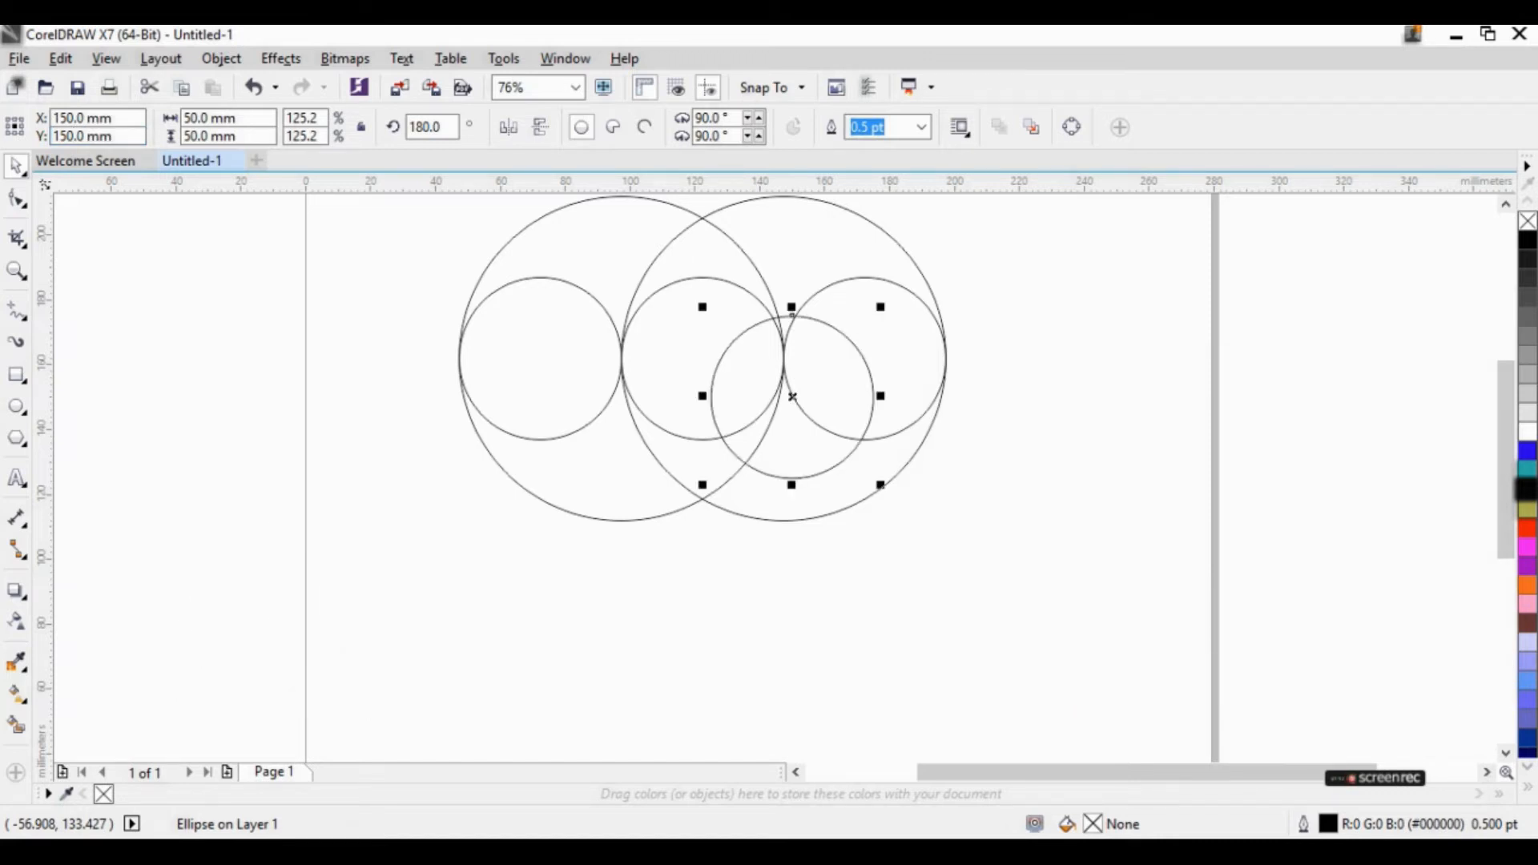
key("ctrl+z")
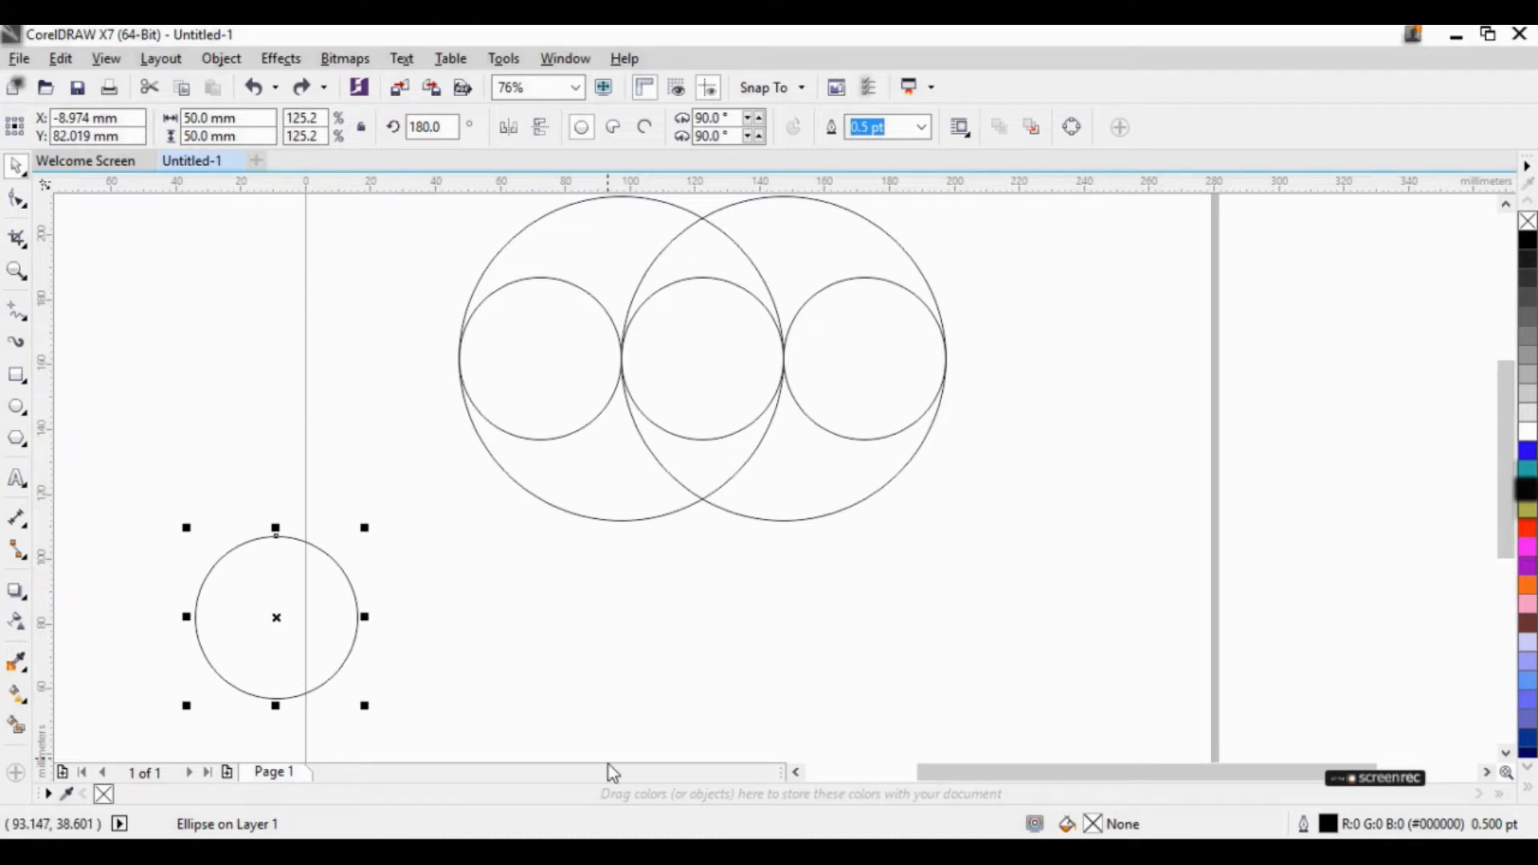
left_click(546, 612)
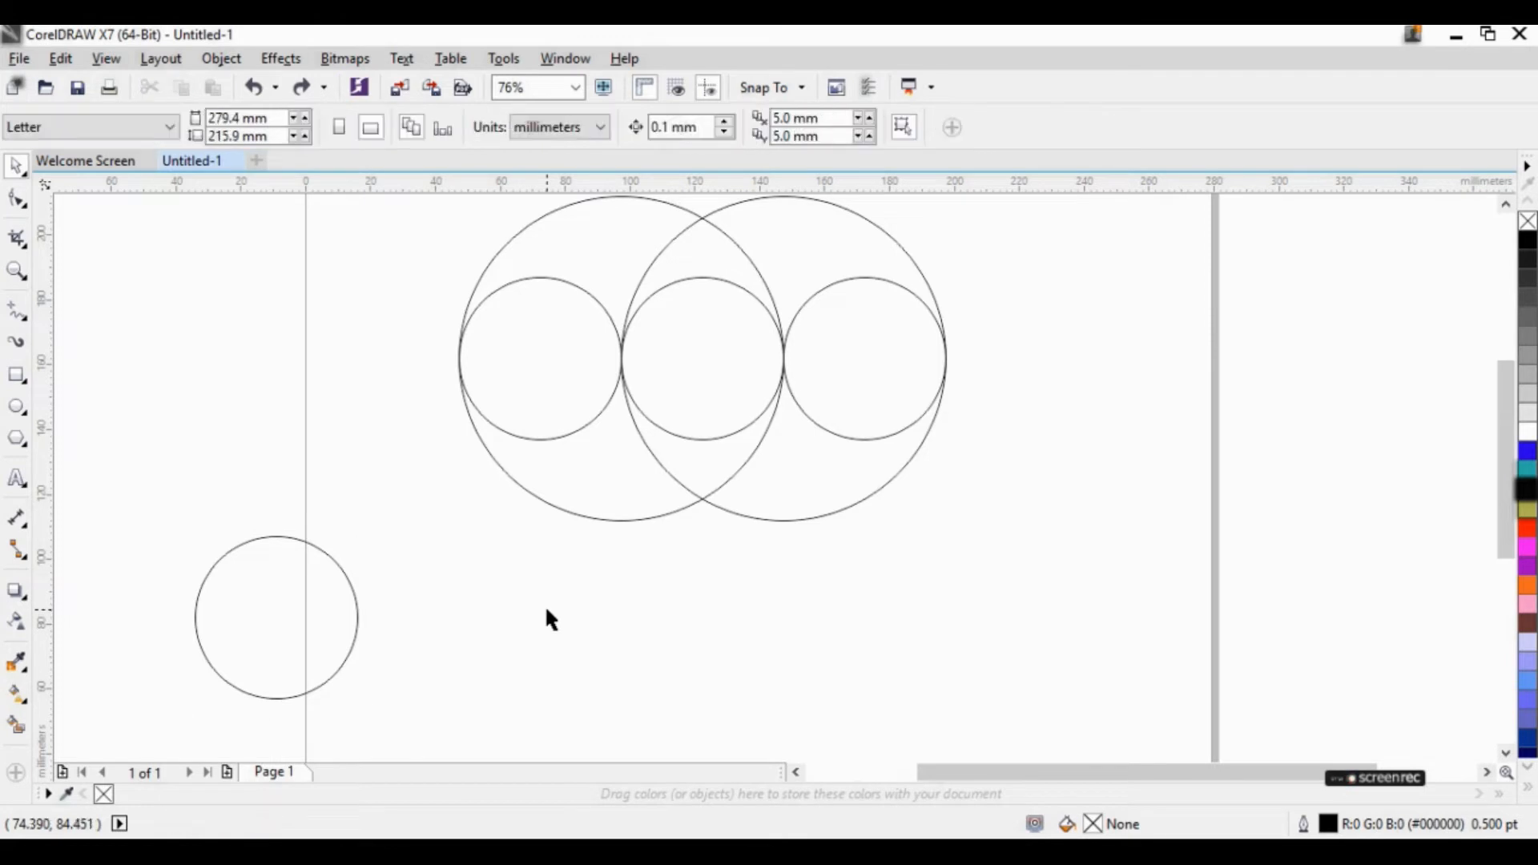
Step: Set the size of the copied circle at the lower left to 150 × 150 mm
left_click(248, 541)
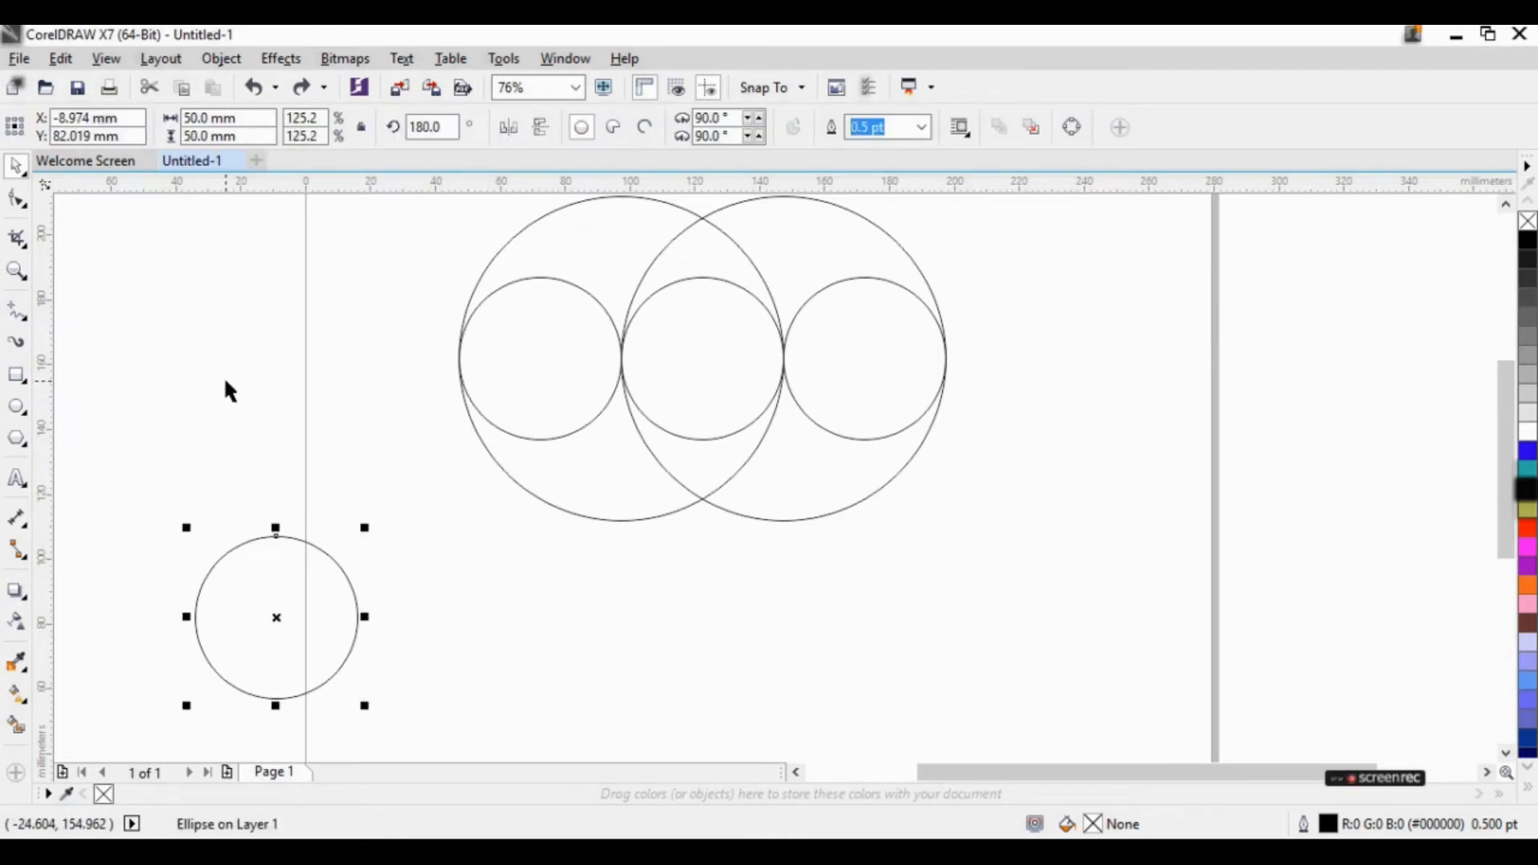
left_click_drag(257, 118, 46, 120)
type("1")
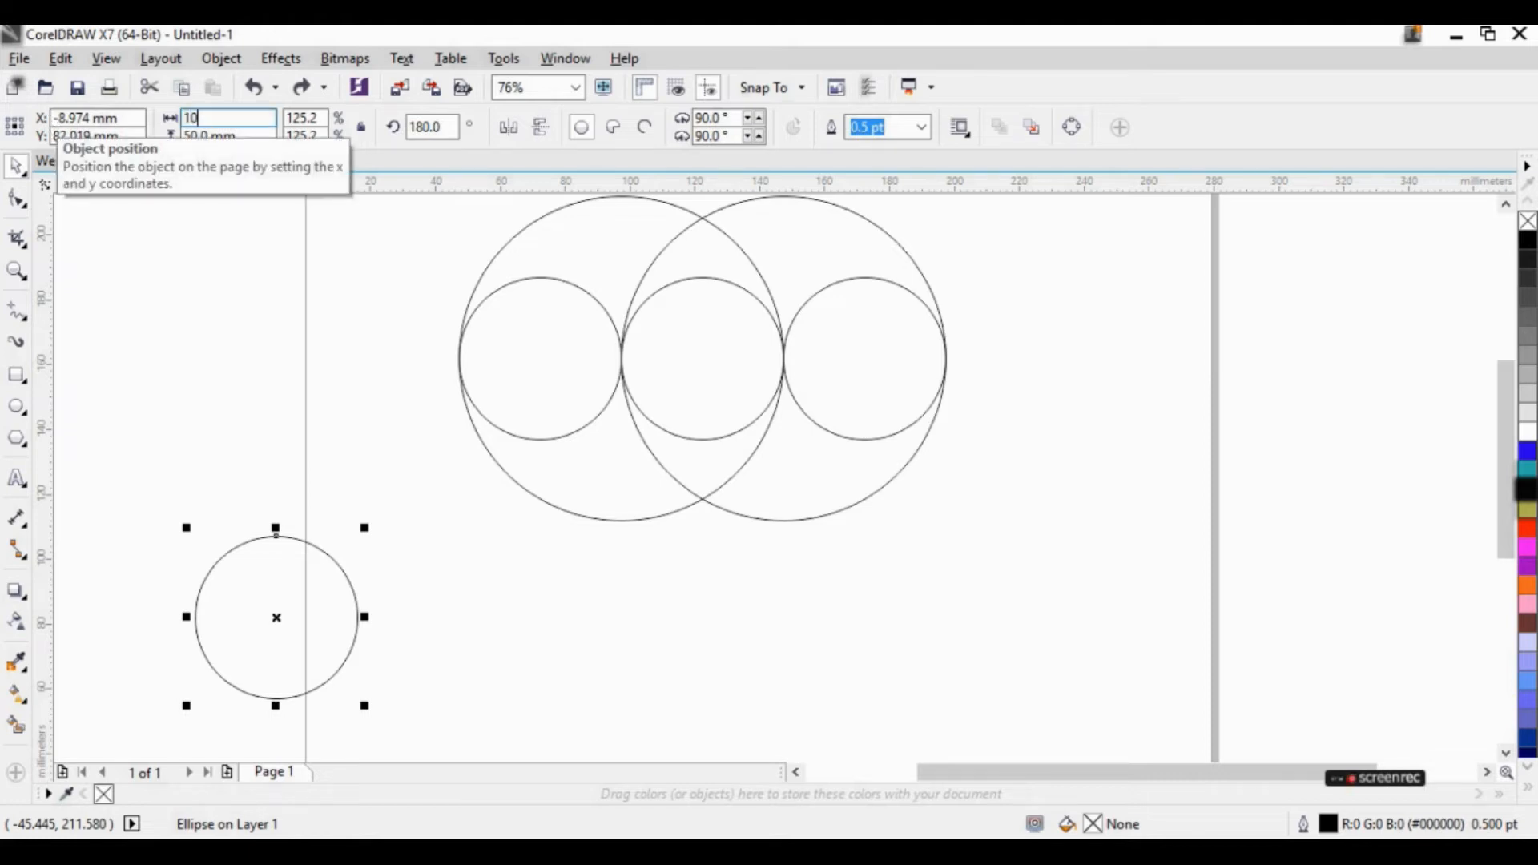
type("50")
key("Tab")
type("150")
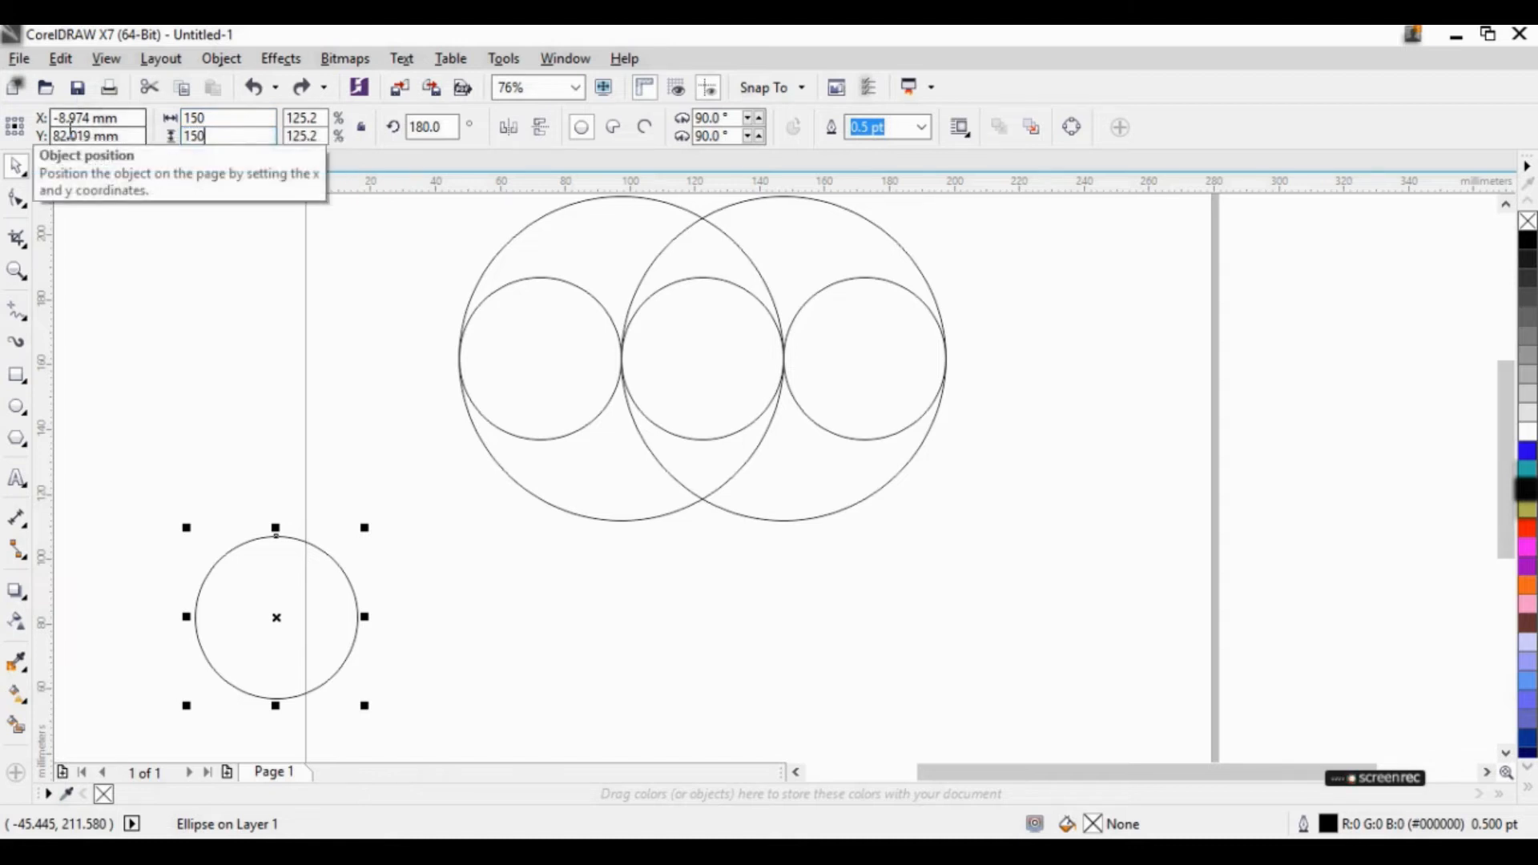
key("Return")
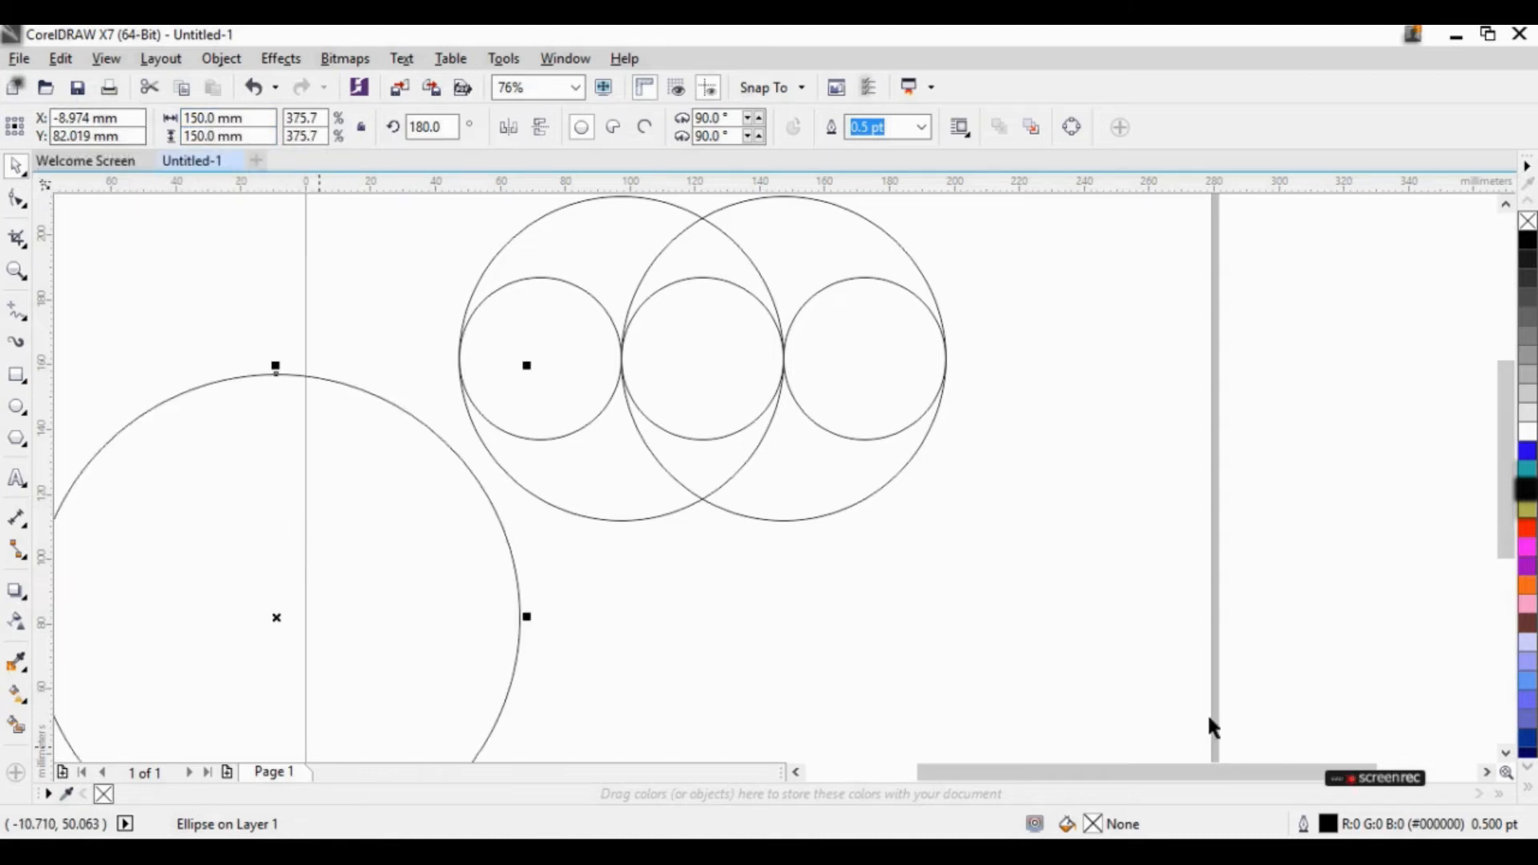
Step: Center the 150 mm circle horizontally and vertically on the middle small circle
left_click(704, 279, "shift")
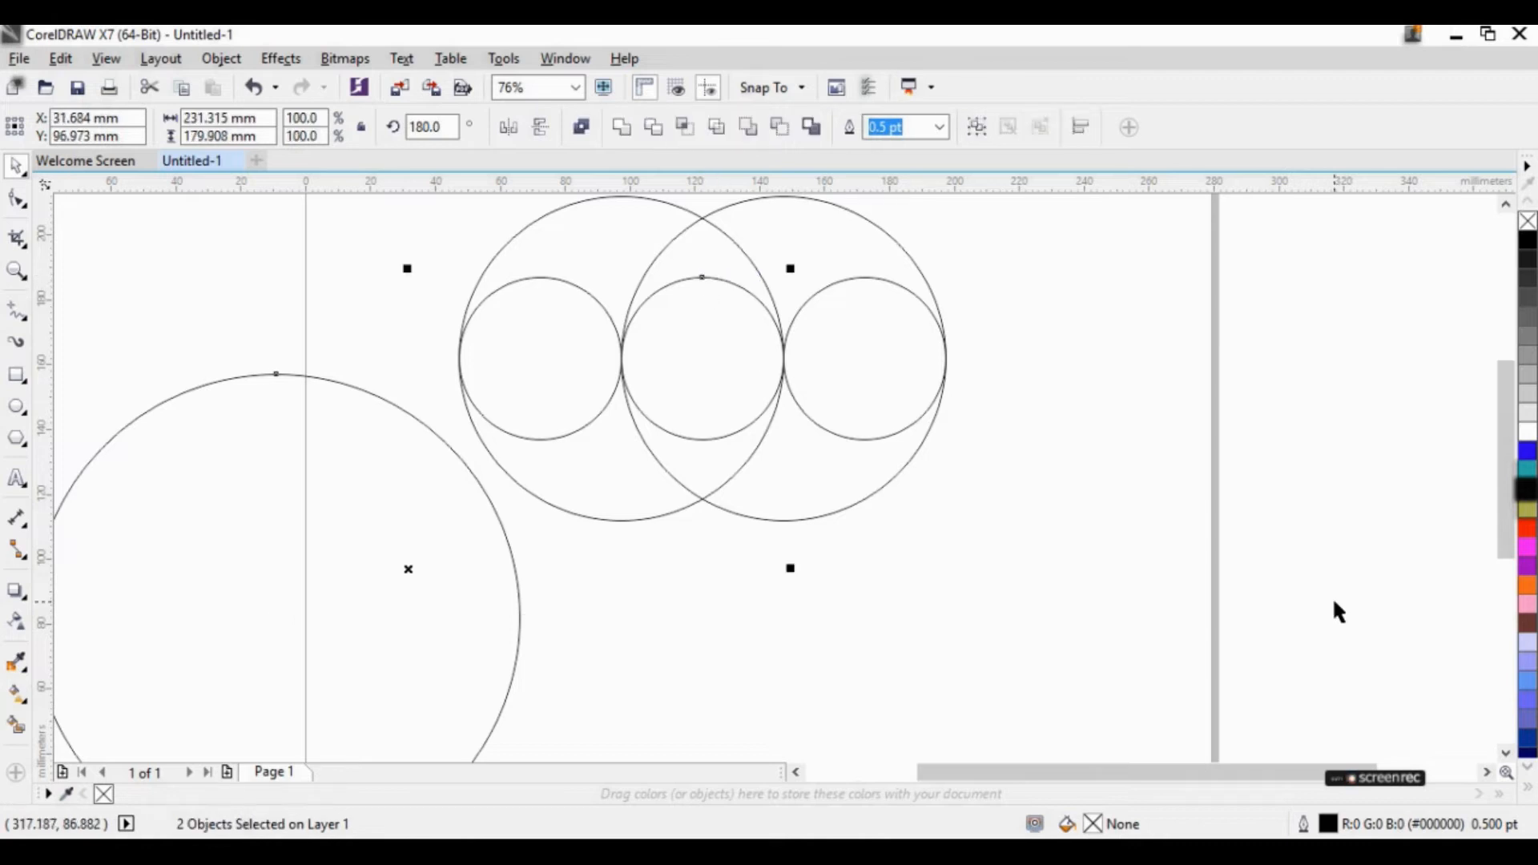
key("c")
key("e")
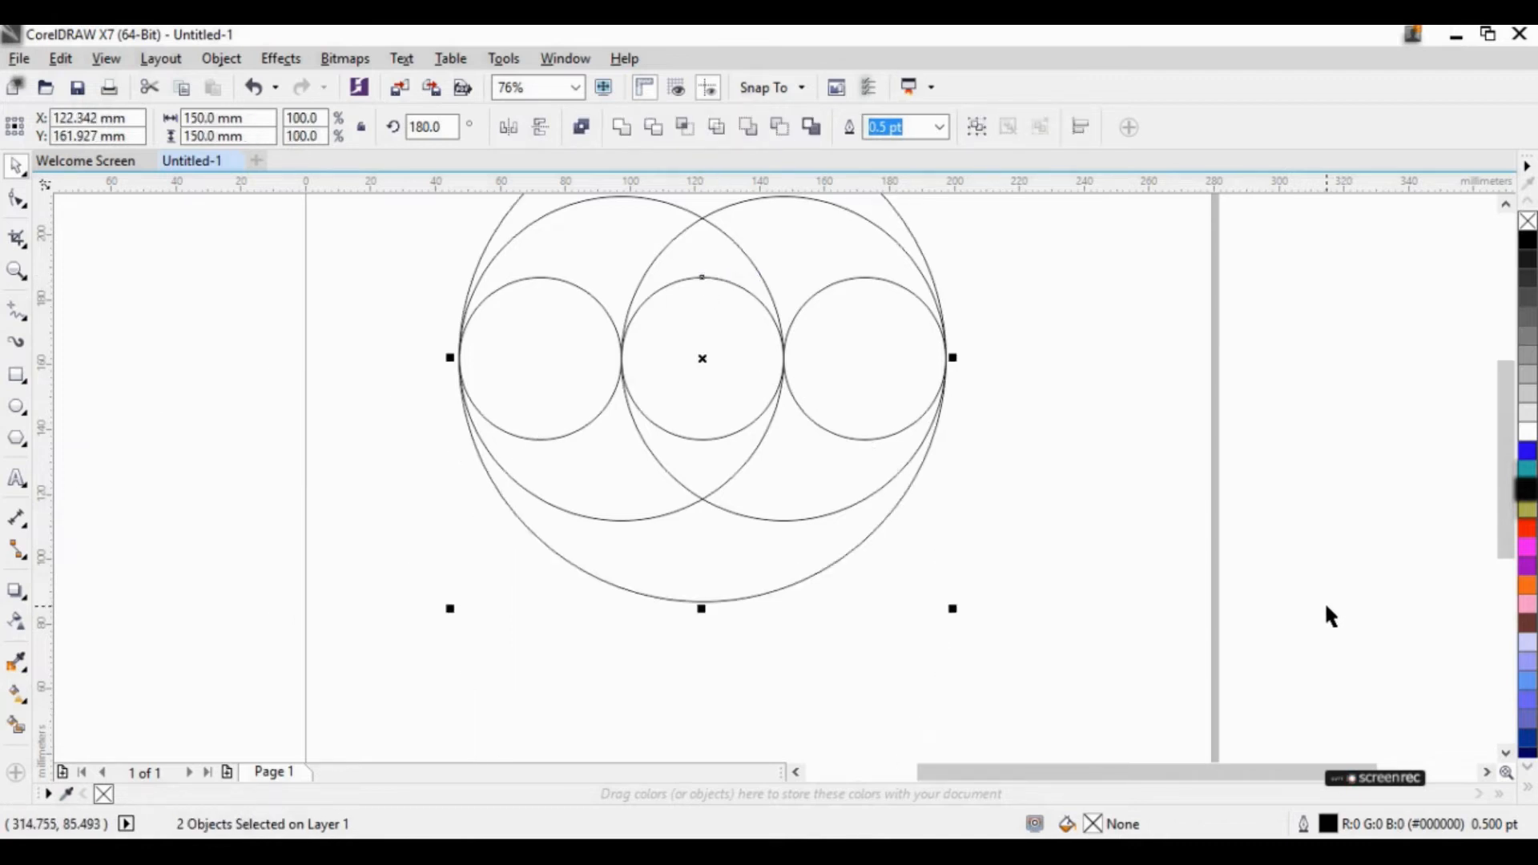
left_click(16, 271)
key("shift+F4")
left_click_drag(550, 216, 986, 590)
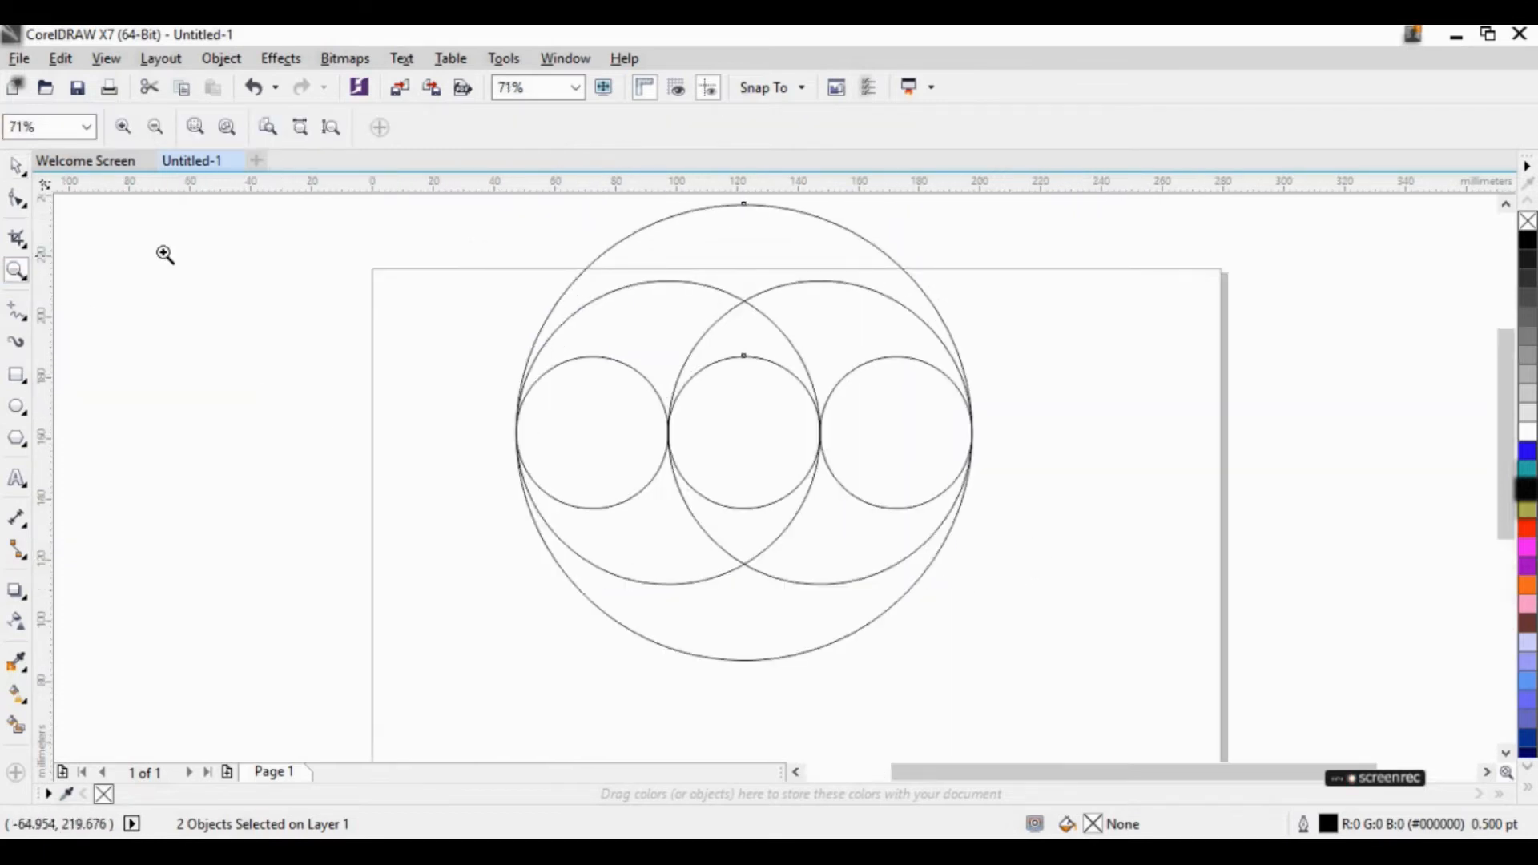
left_click(16, 166)
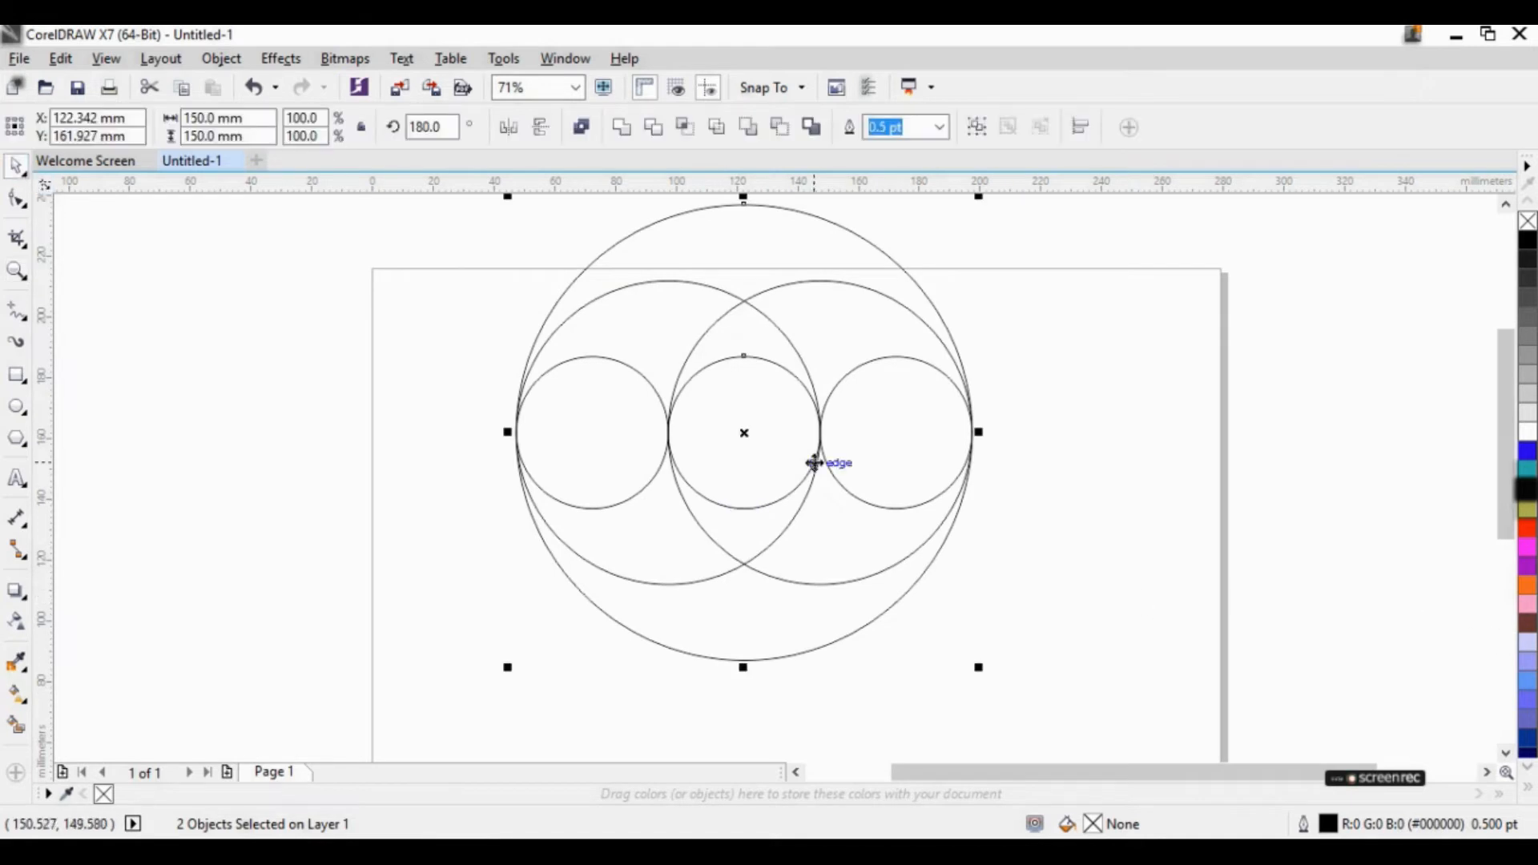
left_click_drag(744, 433, 748, 605)
key("ctrl+z")
left_click(396, 423)
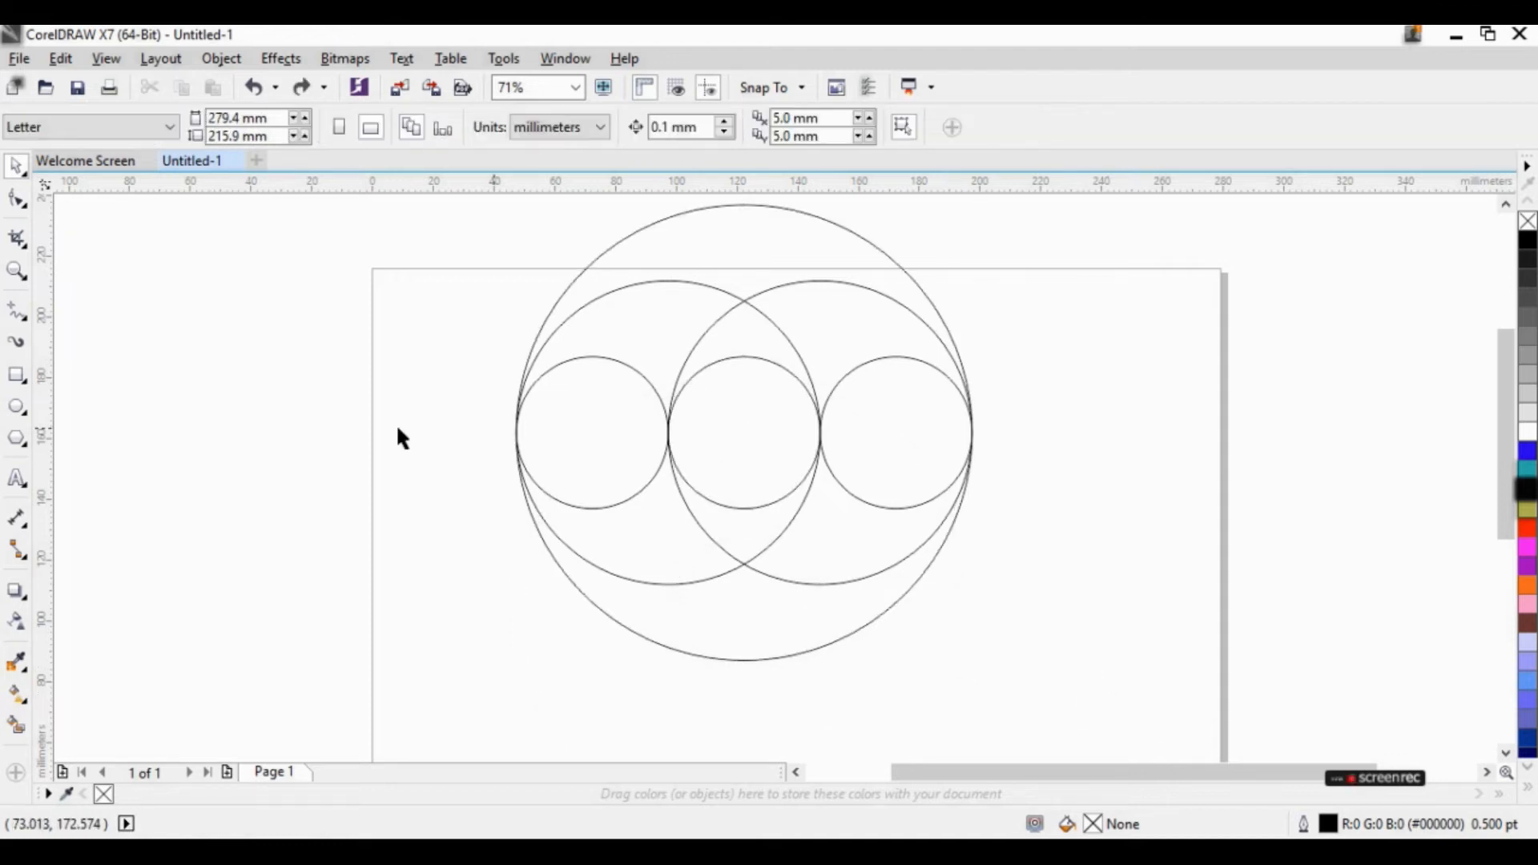
Step: Select all six overlapping circles and move them down together to the middle of the page
left_click(16, 271)
scroll(430, 303, "down", 1)
left_click(16, 165)
left_click_drag(543, 212, 1102, 584)
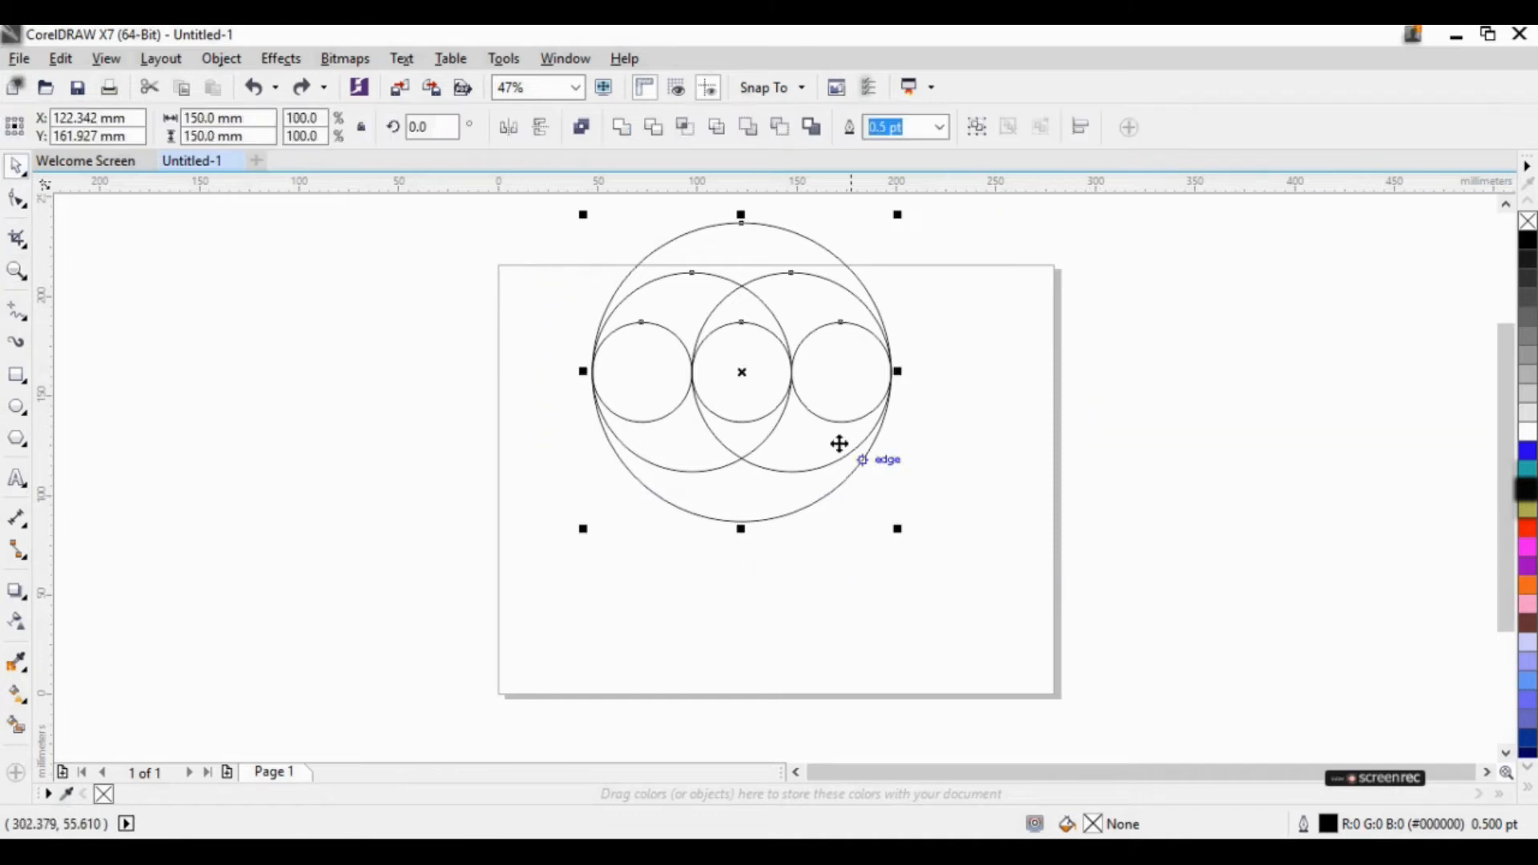
left_click_drag(744, 372, 756, 484)
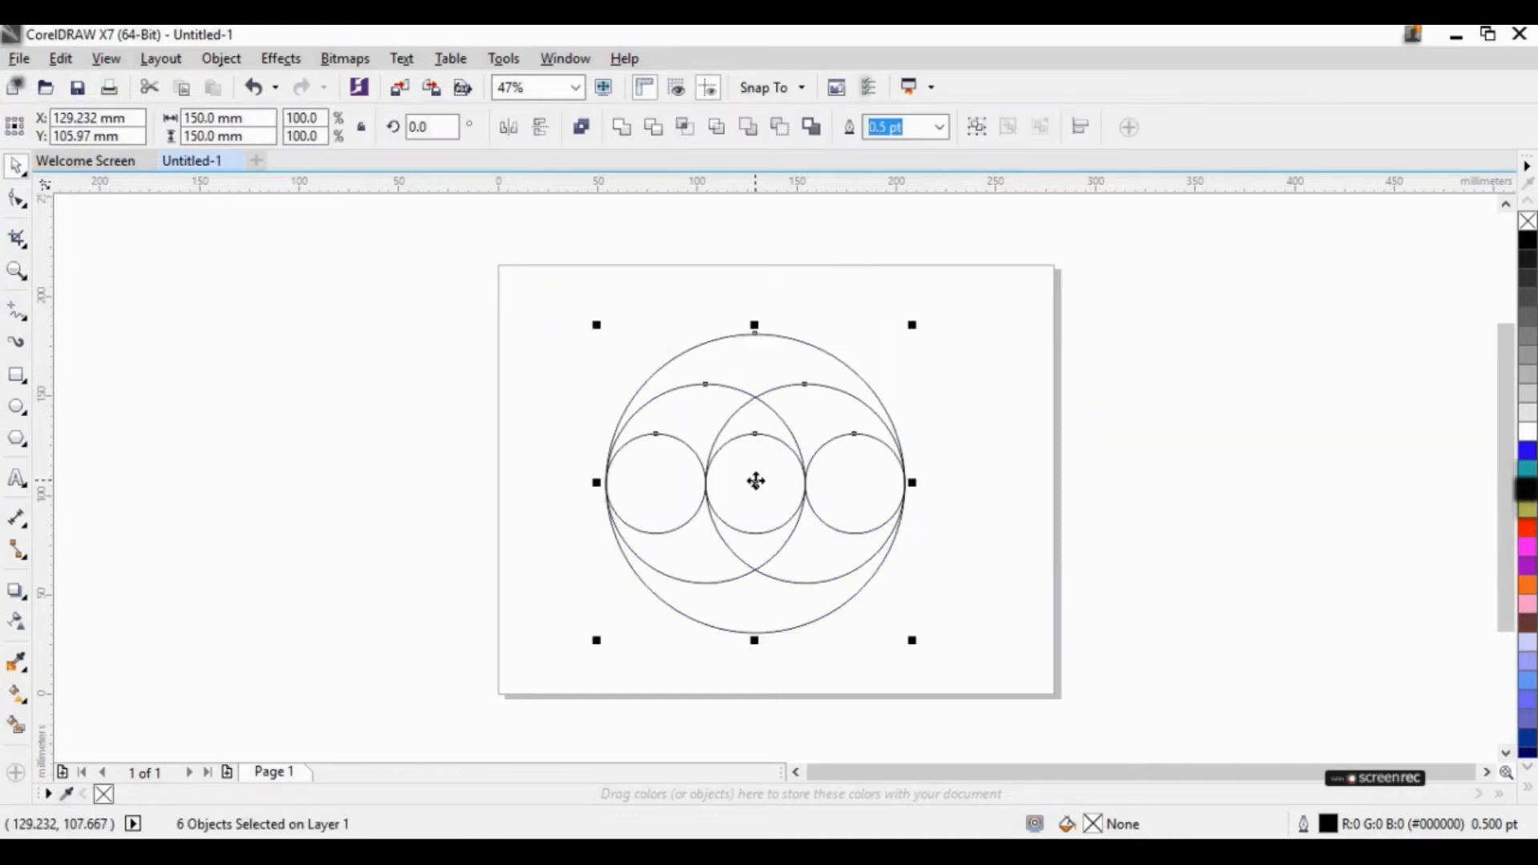
left_click_drag(1502, 504, 1502, 546)
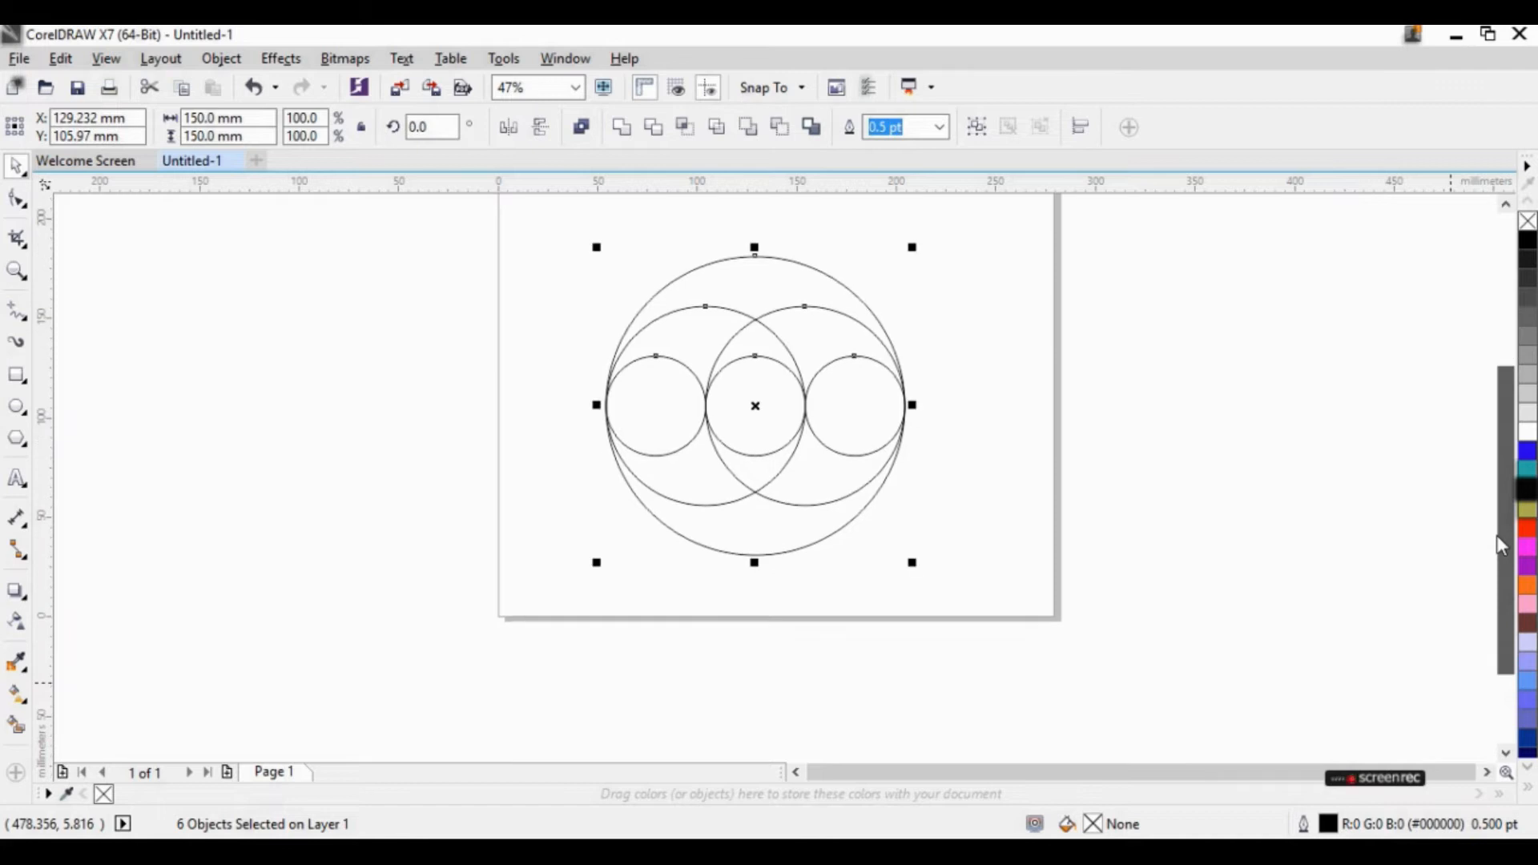
left_click(11, 274)
left_click_drag(452, 238, 1132, 643)
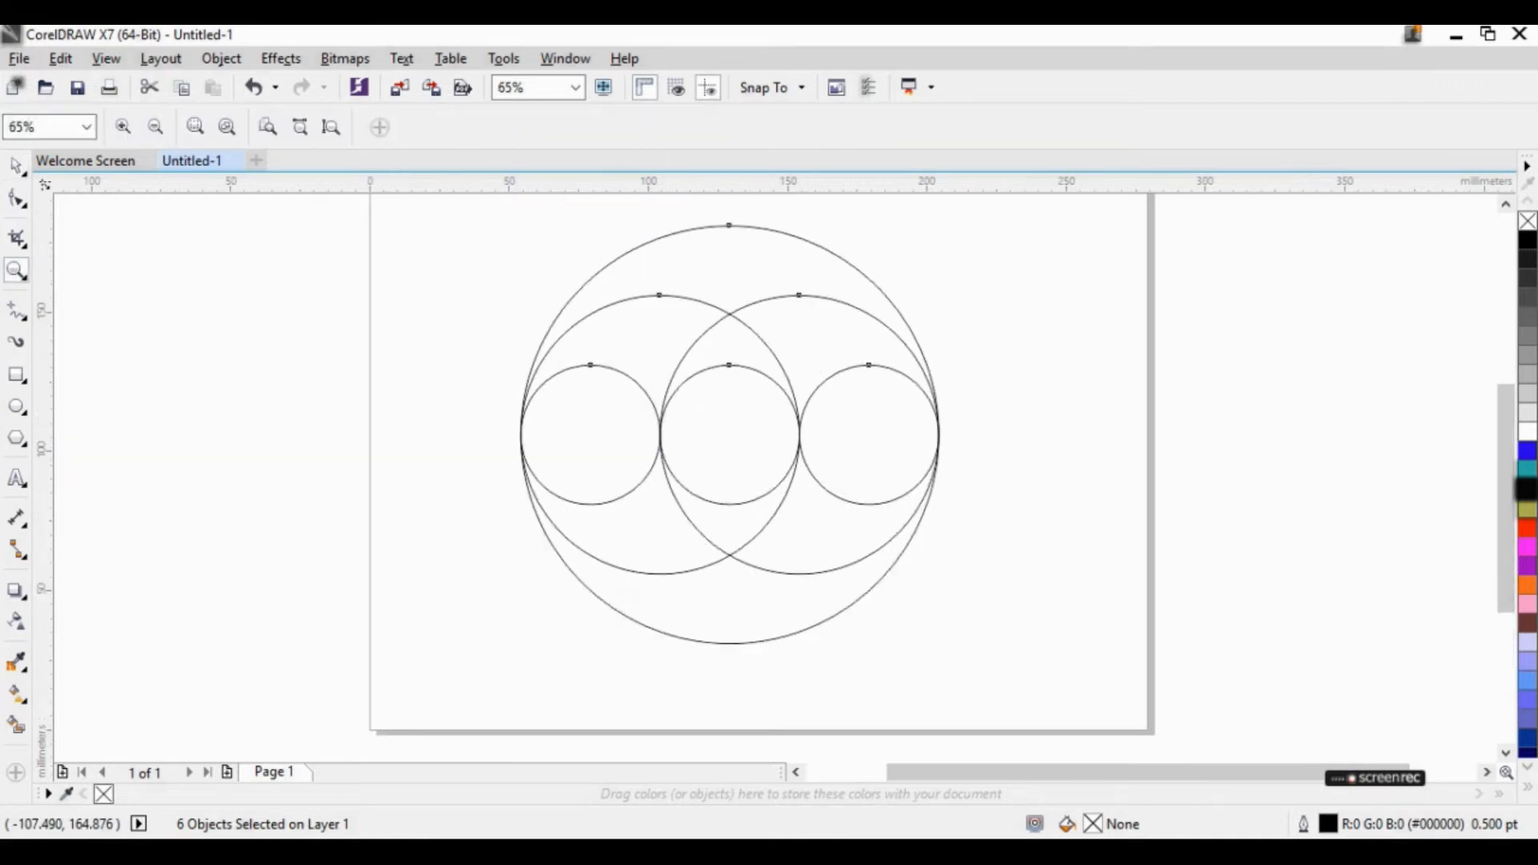
left_click(14, 168)
left_click(398, 404)
left_click(722, 258)
left_click(130, 334)
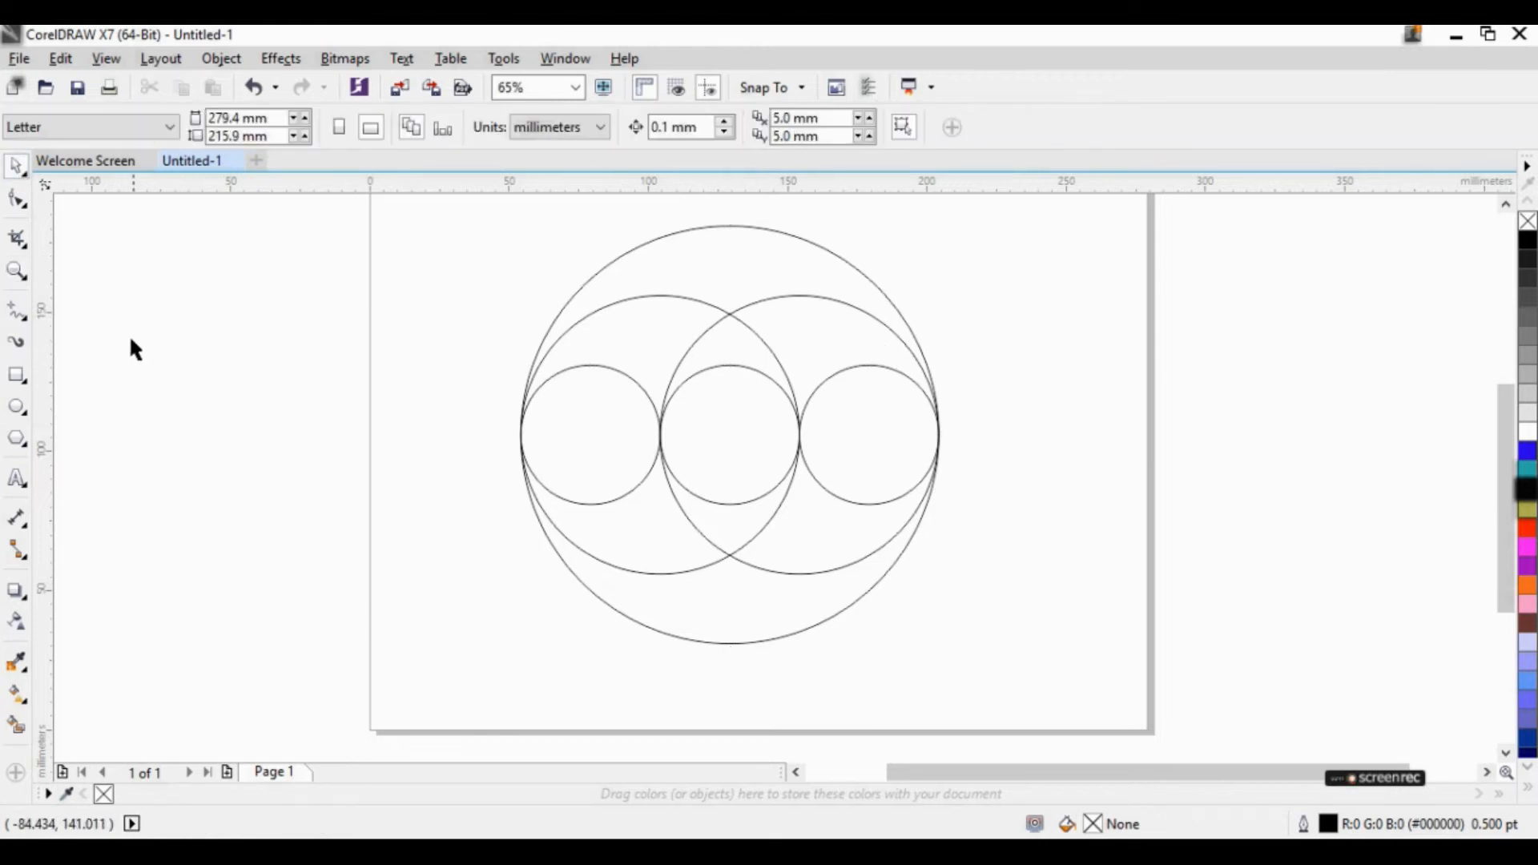
Step: Try to fill the area between the outermost circle and the two 100 mm circles with Smart Fill, and remove the fill
left_click(17, 727)
left_click(715, 272)
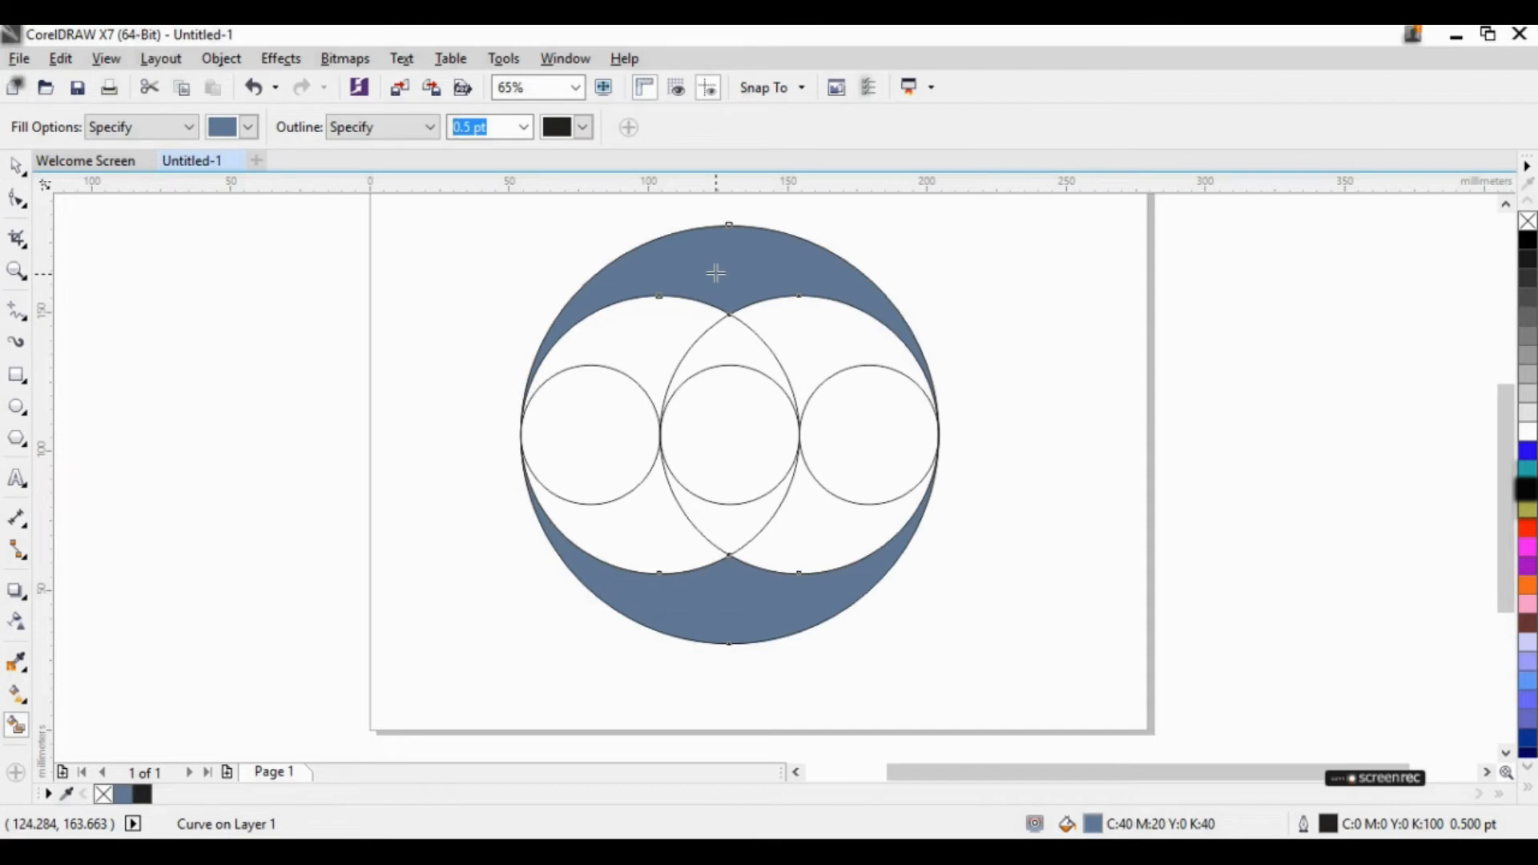
left_click(18, 166)
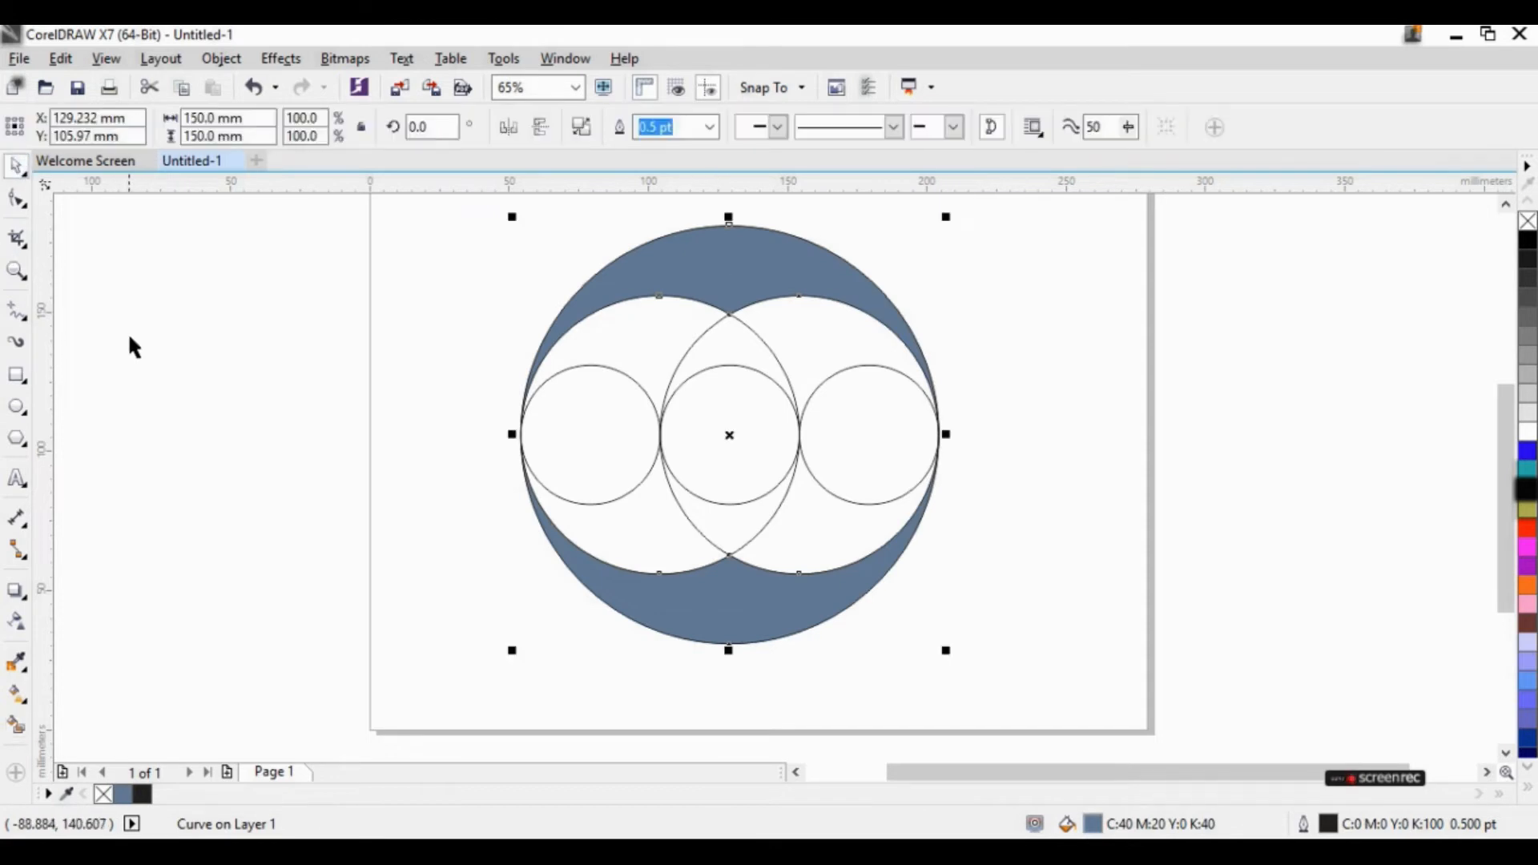
key("Delete")
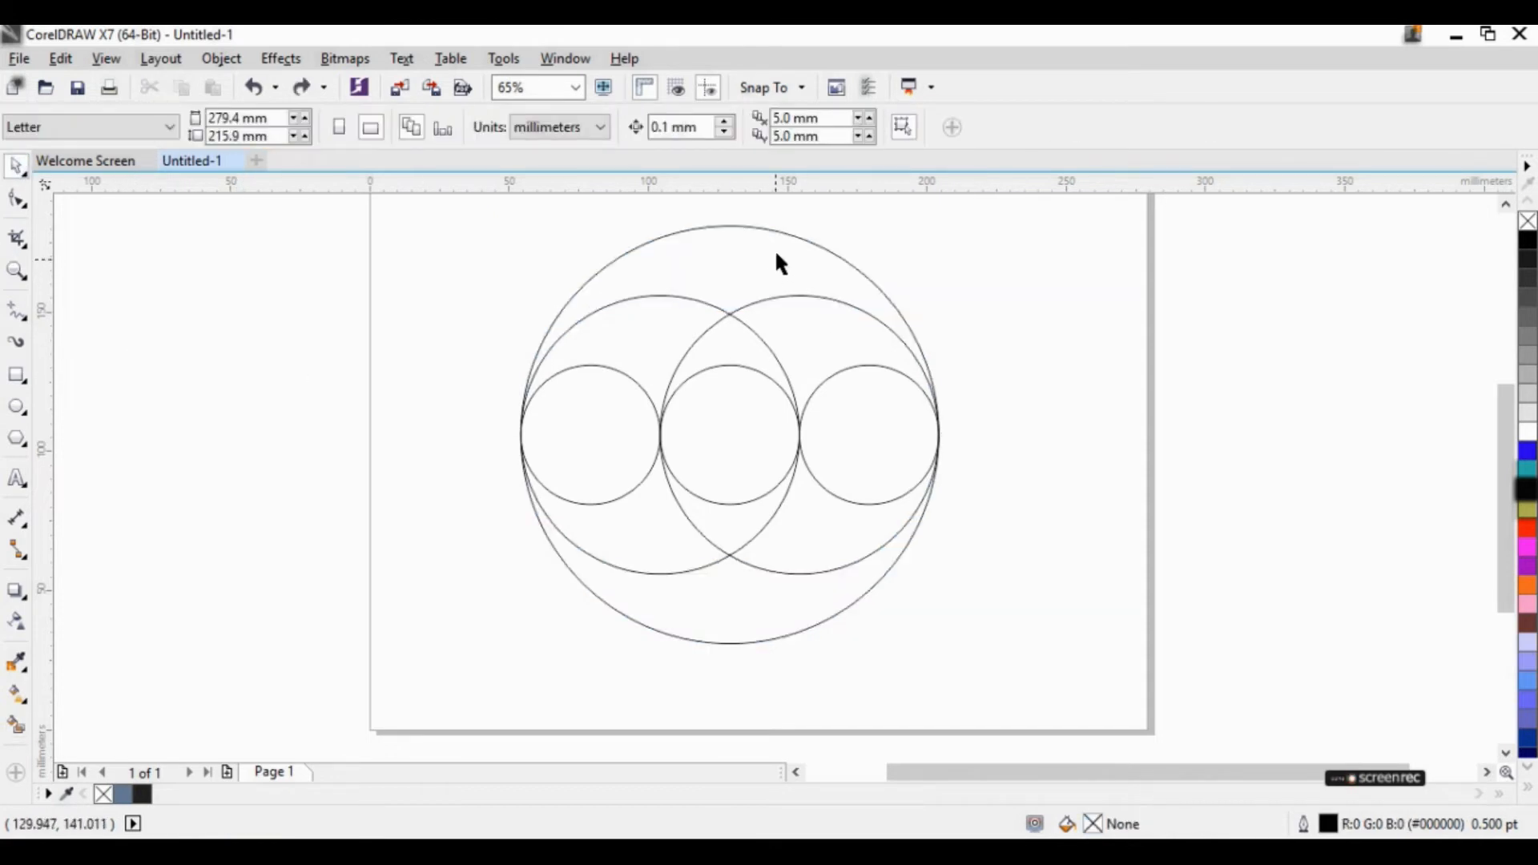
Step: Set the size of the right 100 mm circle to 99.9 × 99.9 mm
left_click(808, 298)
left_click(243, 122)
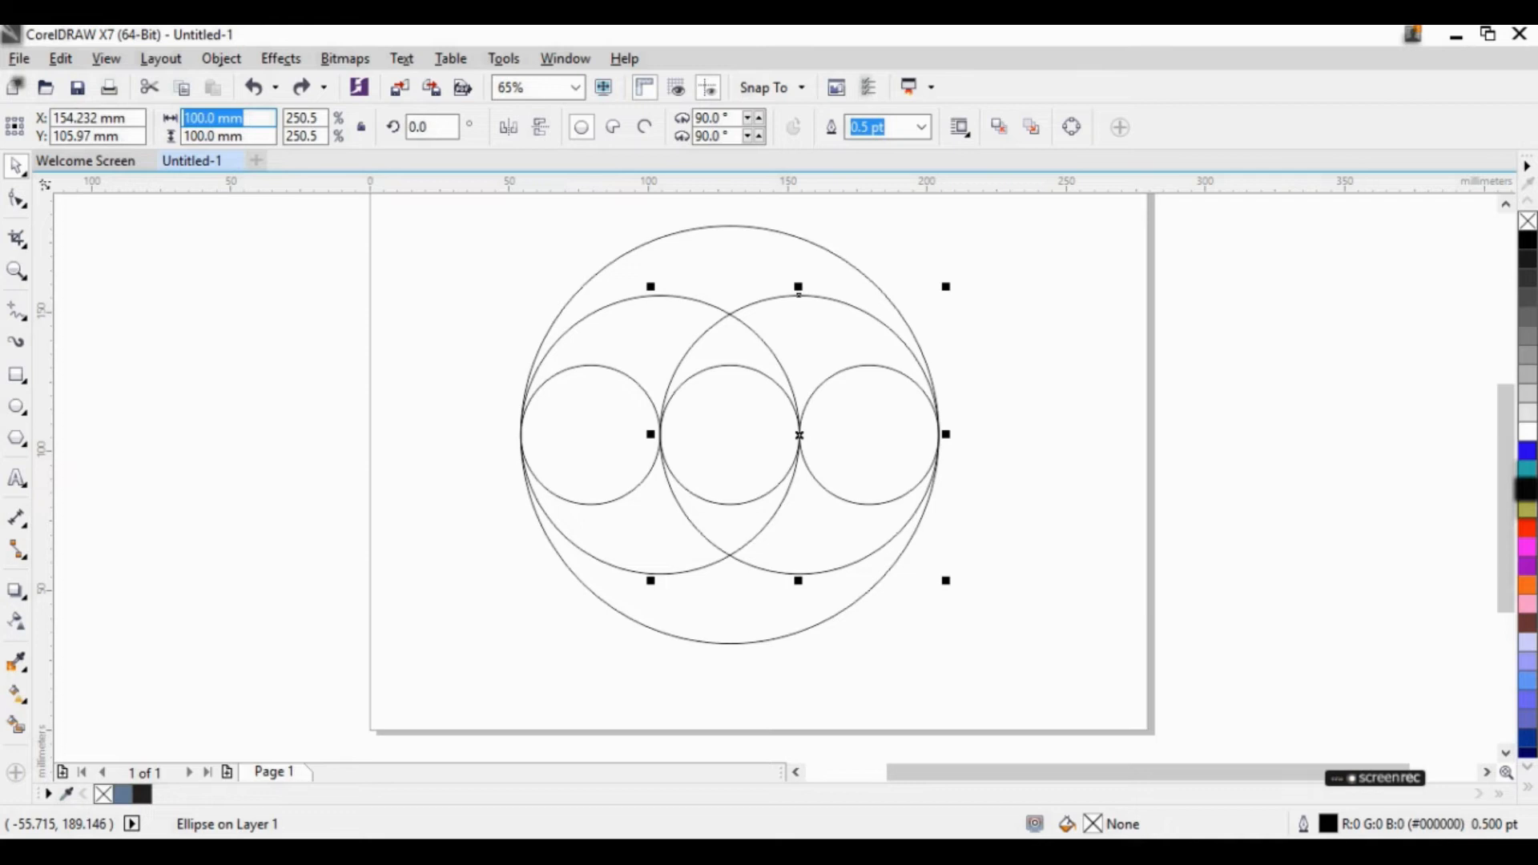
type("99.9")
key("Tab")
type("99")
key("Return")
left_click(220, 454)
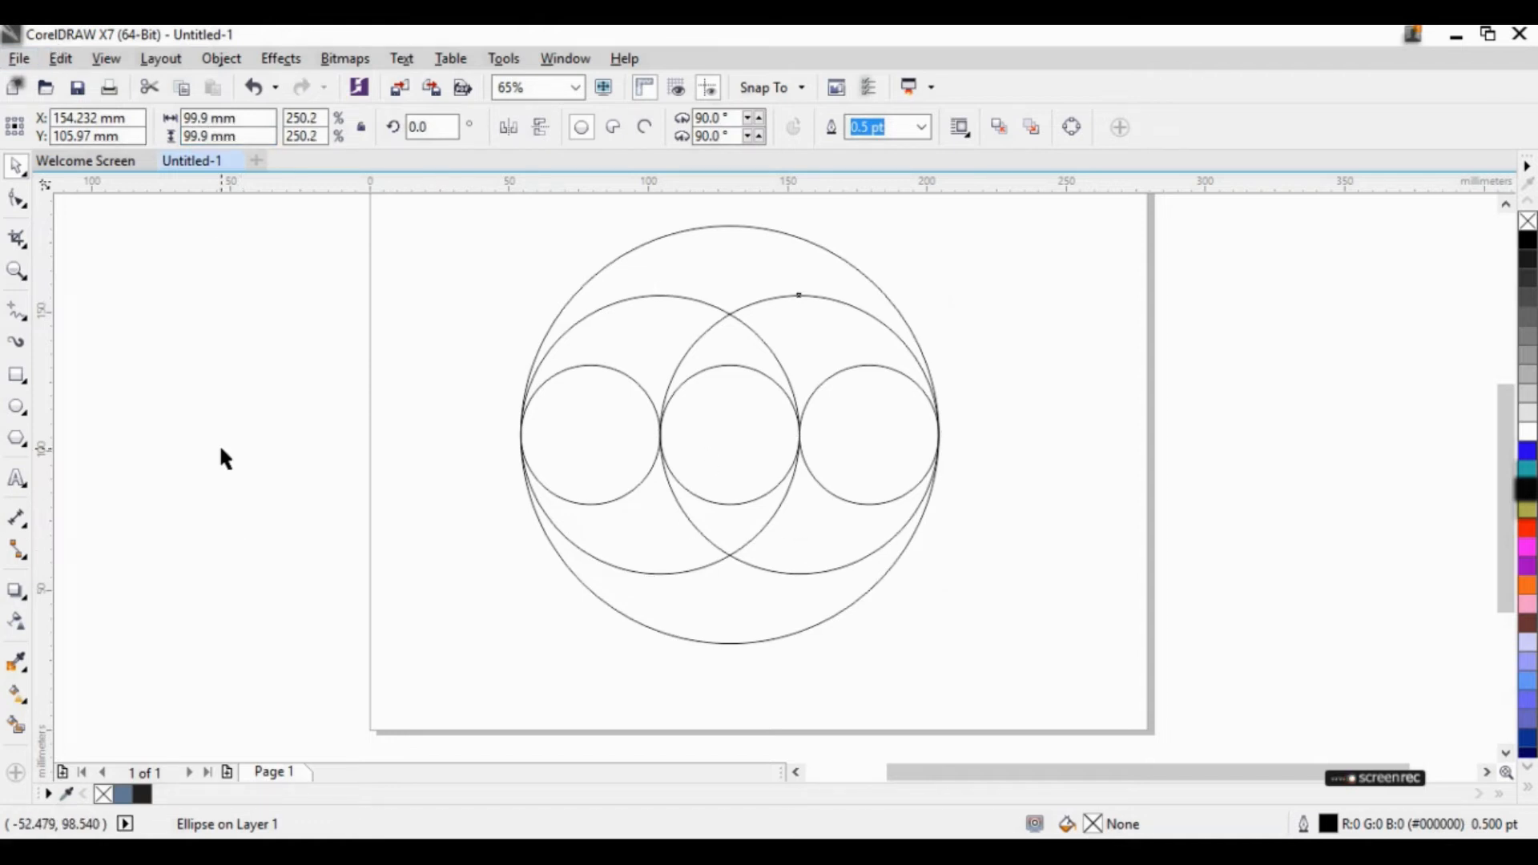
Step: Set the size of the left 100 mm circle to 99.9 × 99.9 mm
left_click(663, 298)
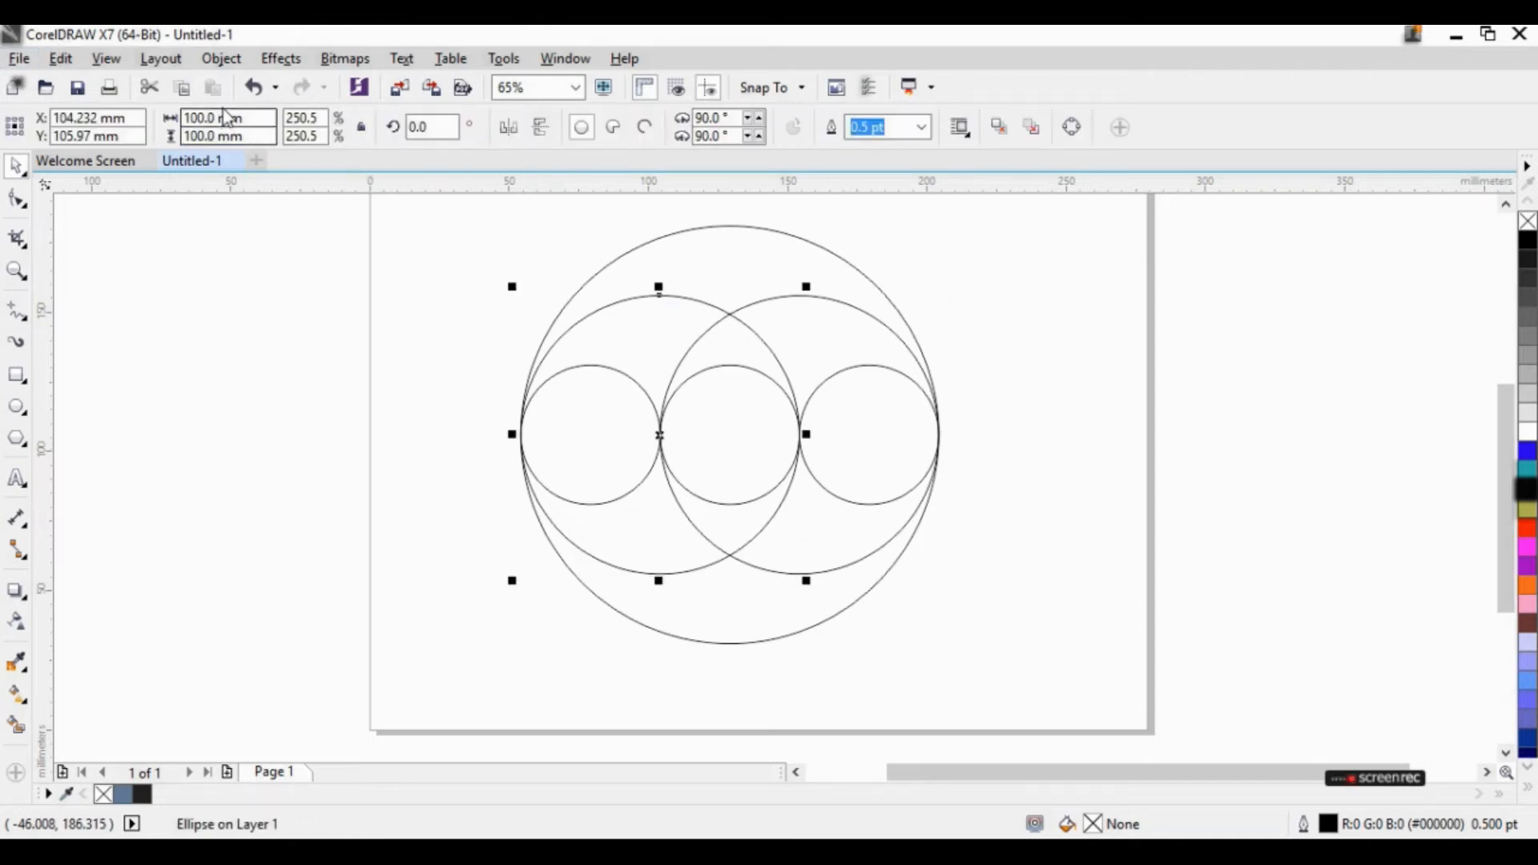
type("99.9")
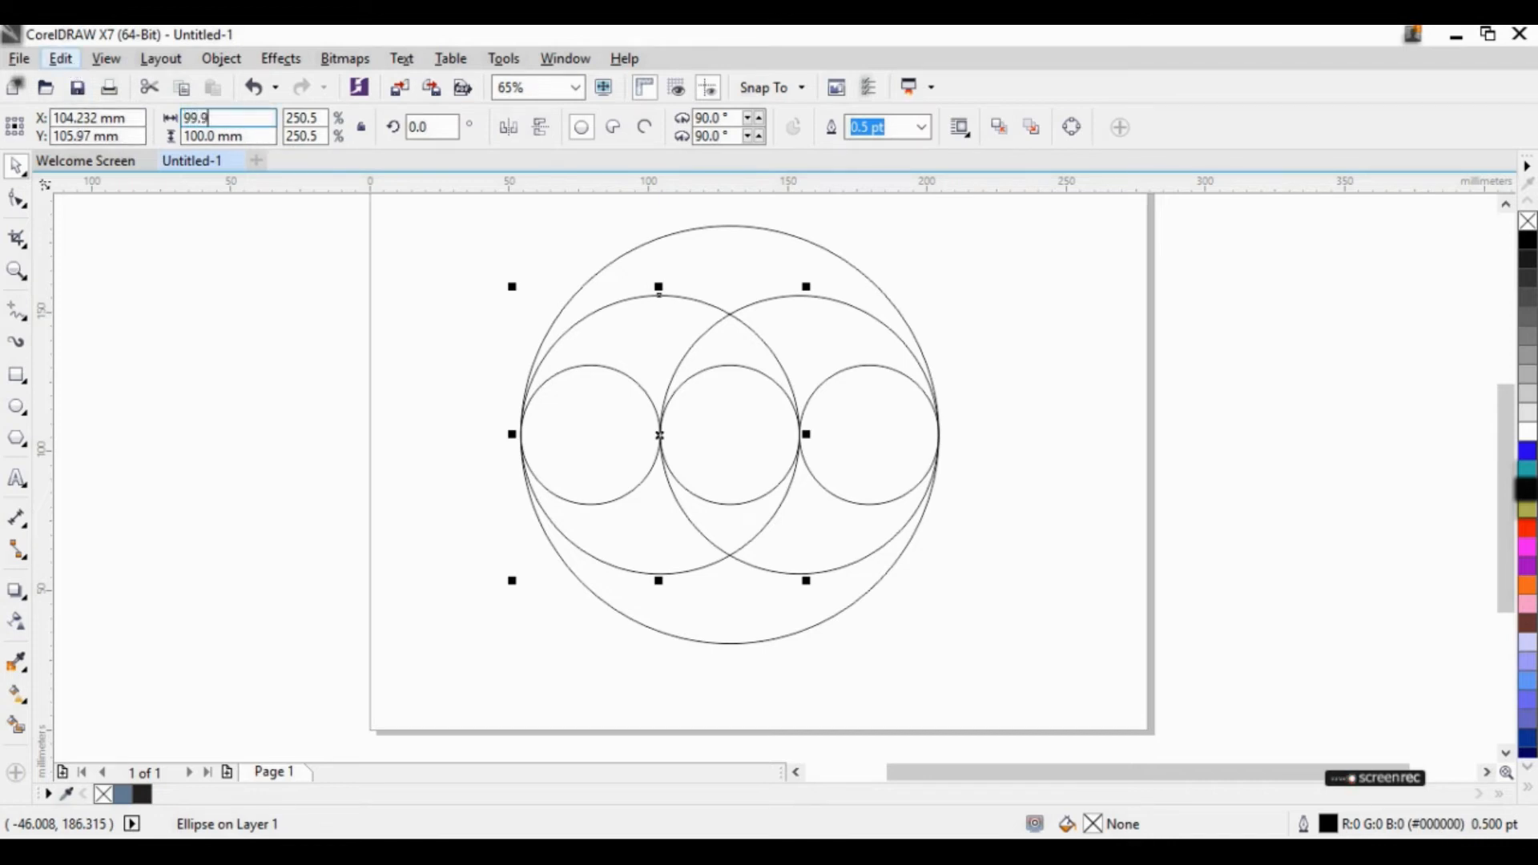
key("Tab")
type("9")
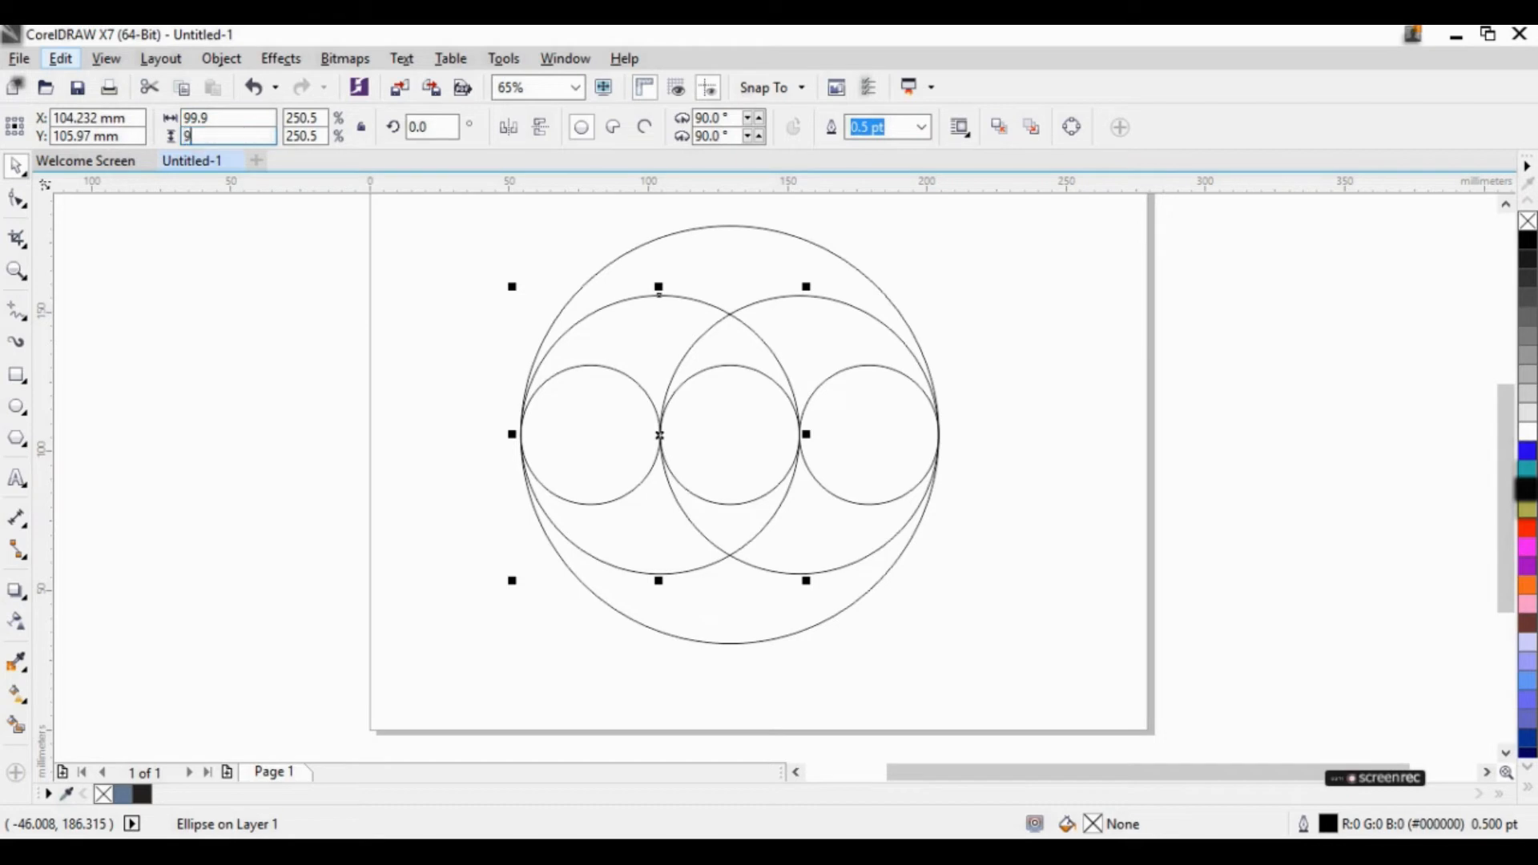
type("9.9")
key("Return")
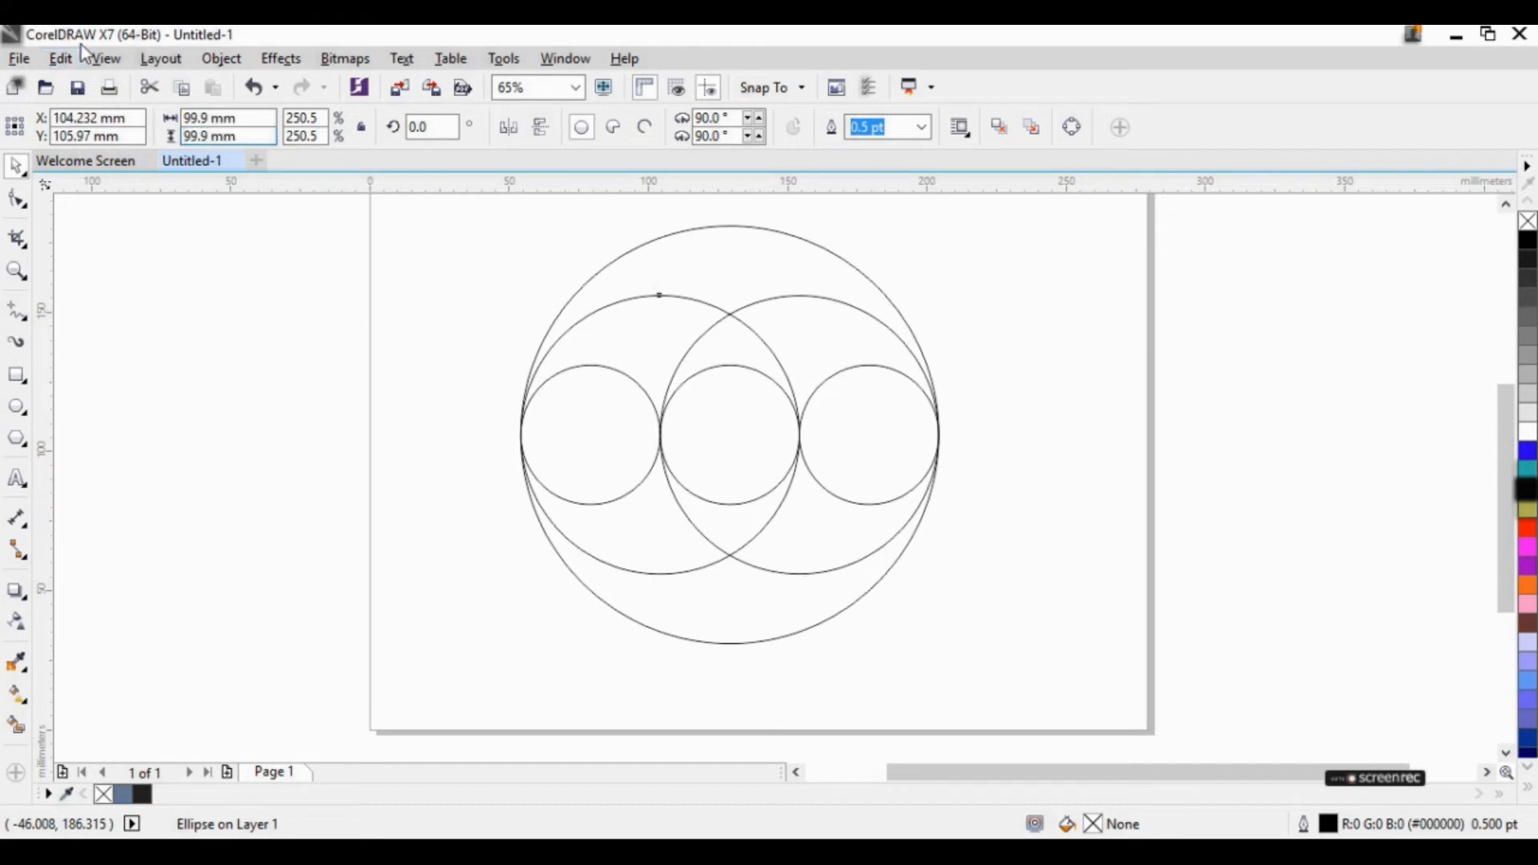
left_click(216, 313)
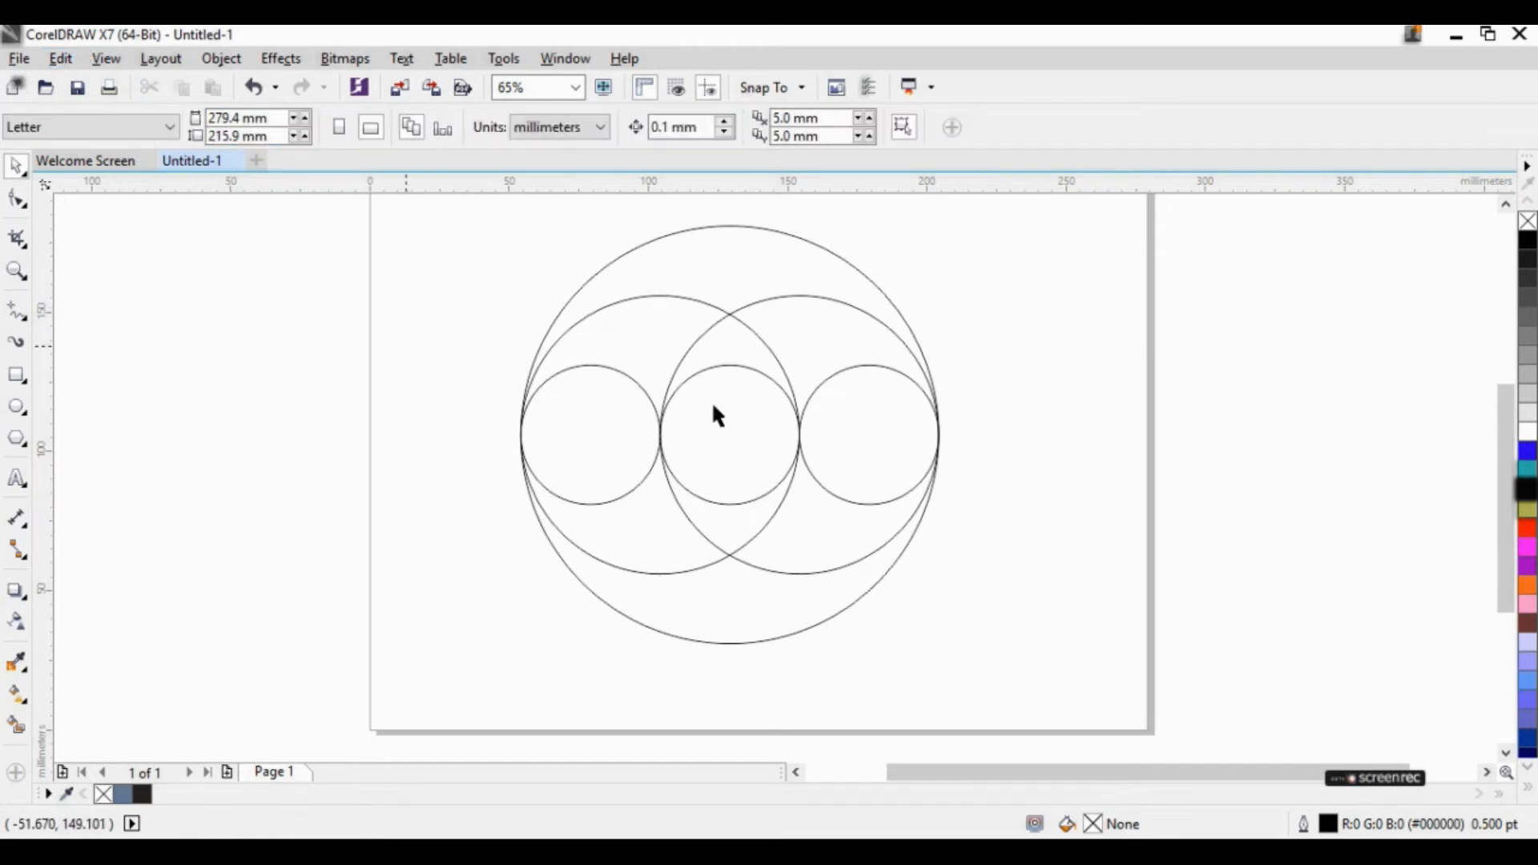
Step: Set the size of the outermost circle to 149.9 × 149.9 mm
left_click(736, 224)
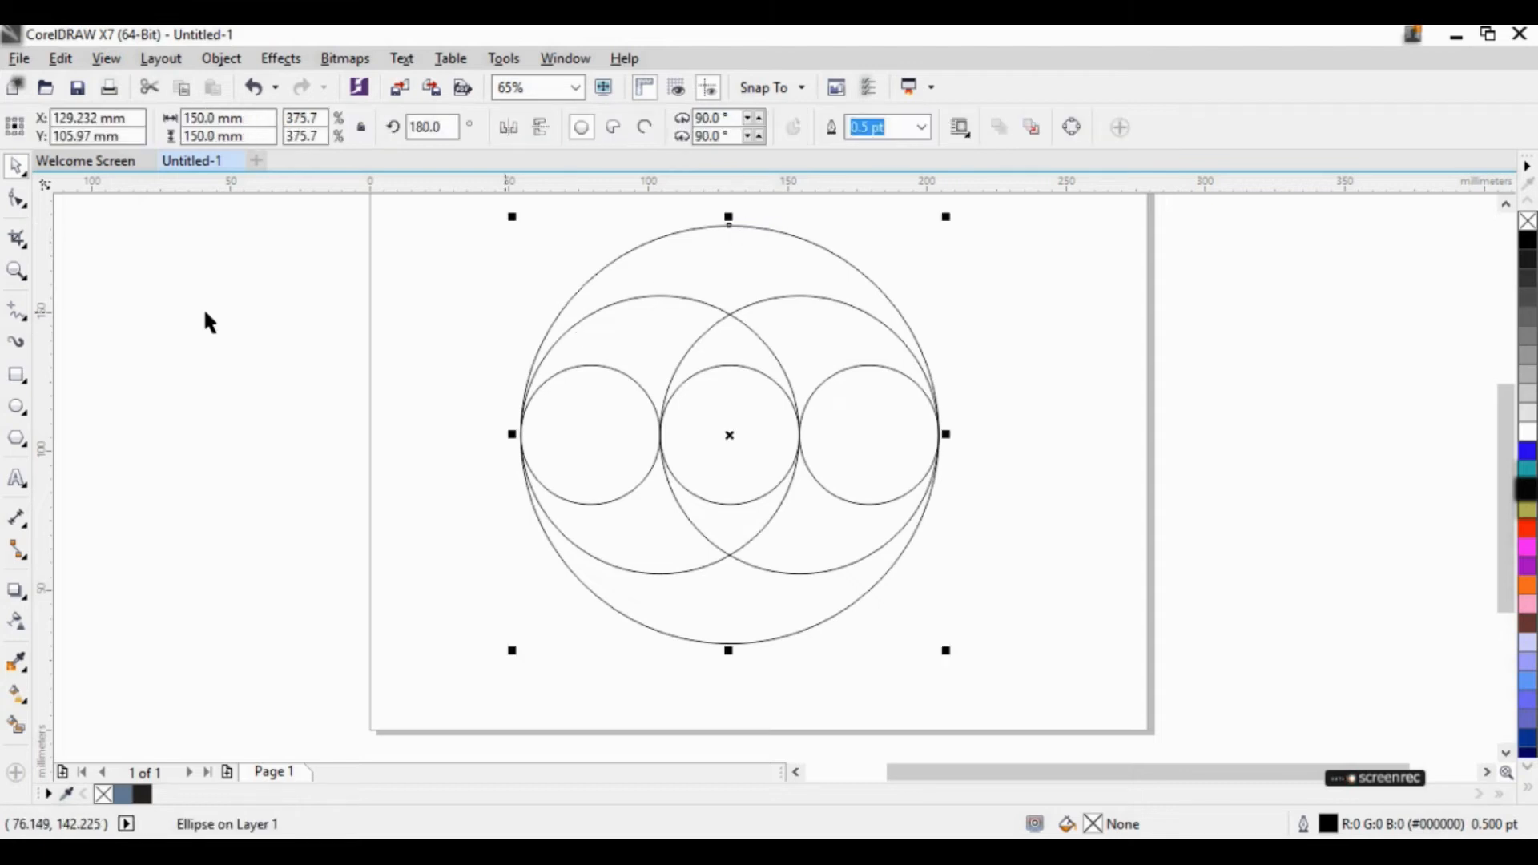
left_click(249, 119)
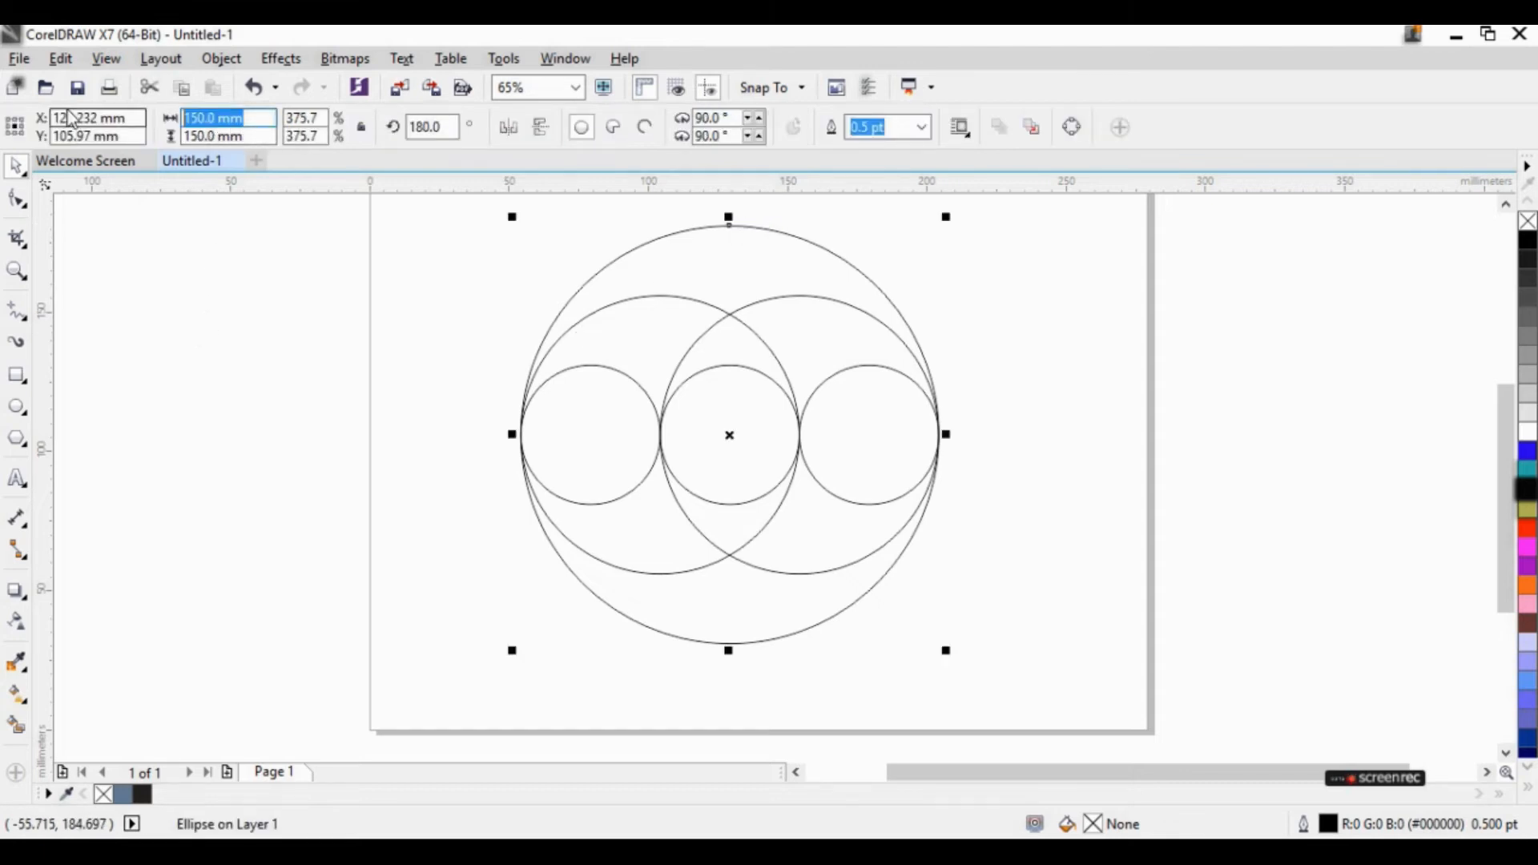
type("149.")
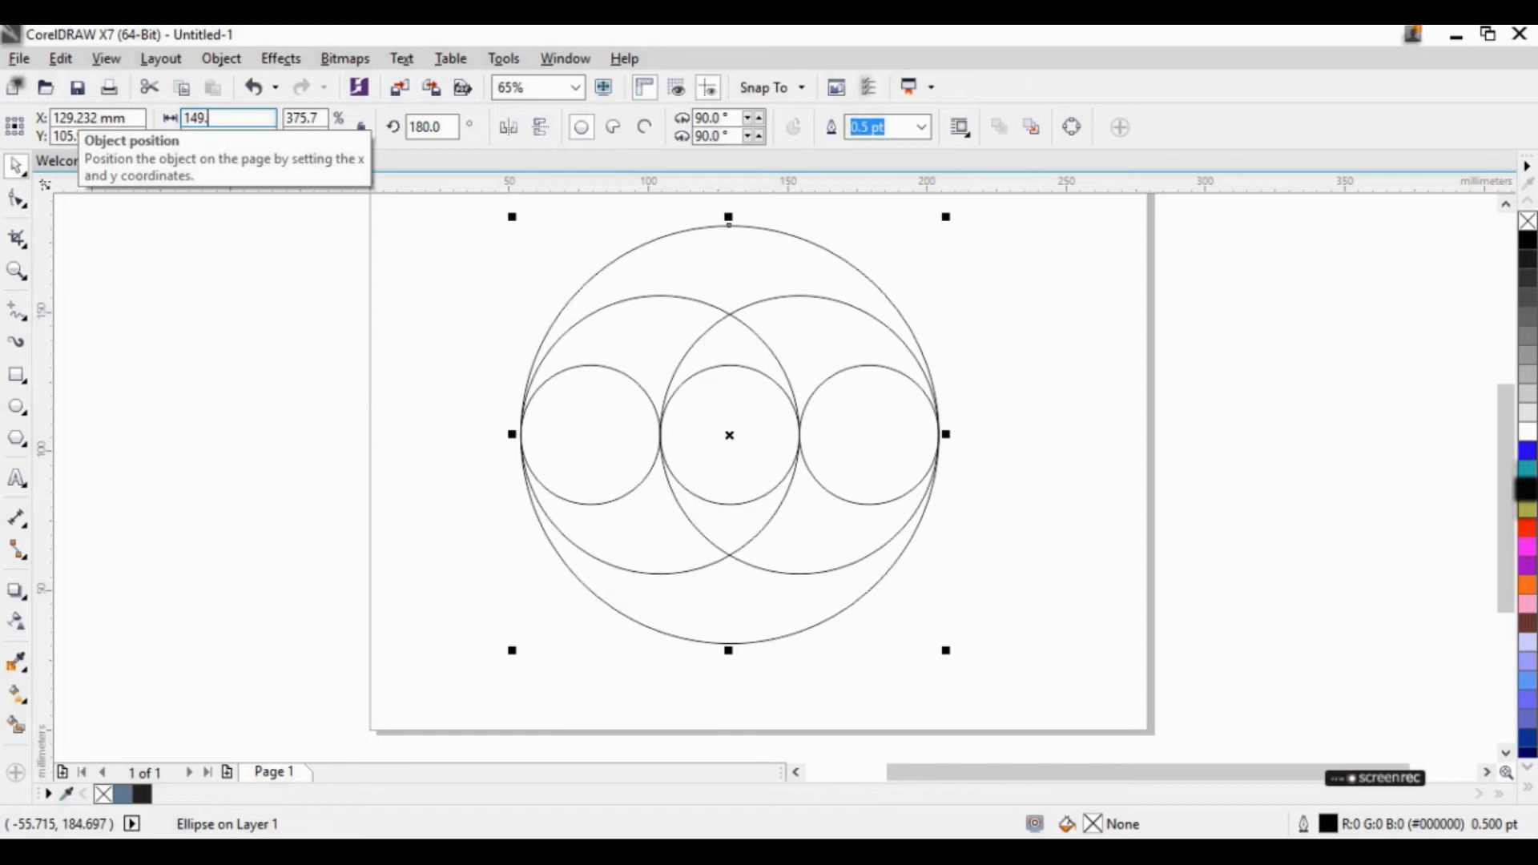
type("9")
key("Tab")
type("1")
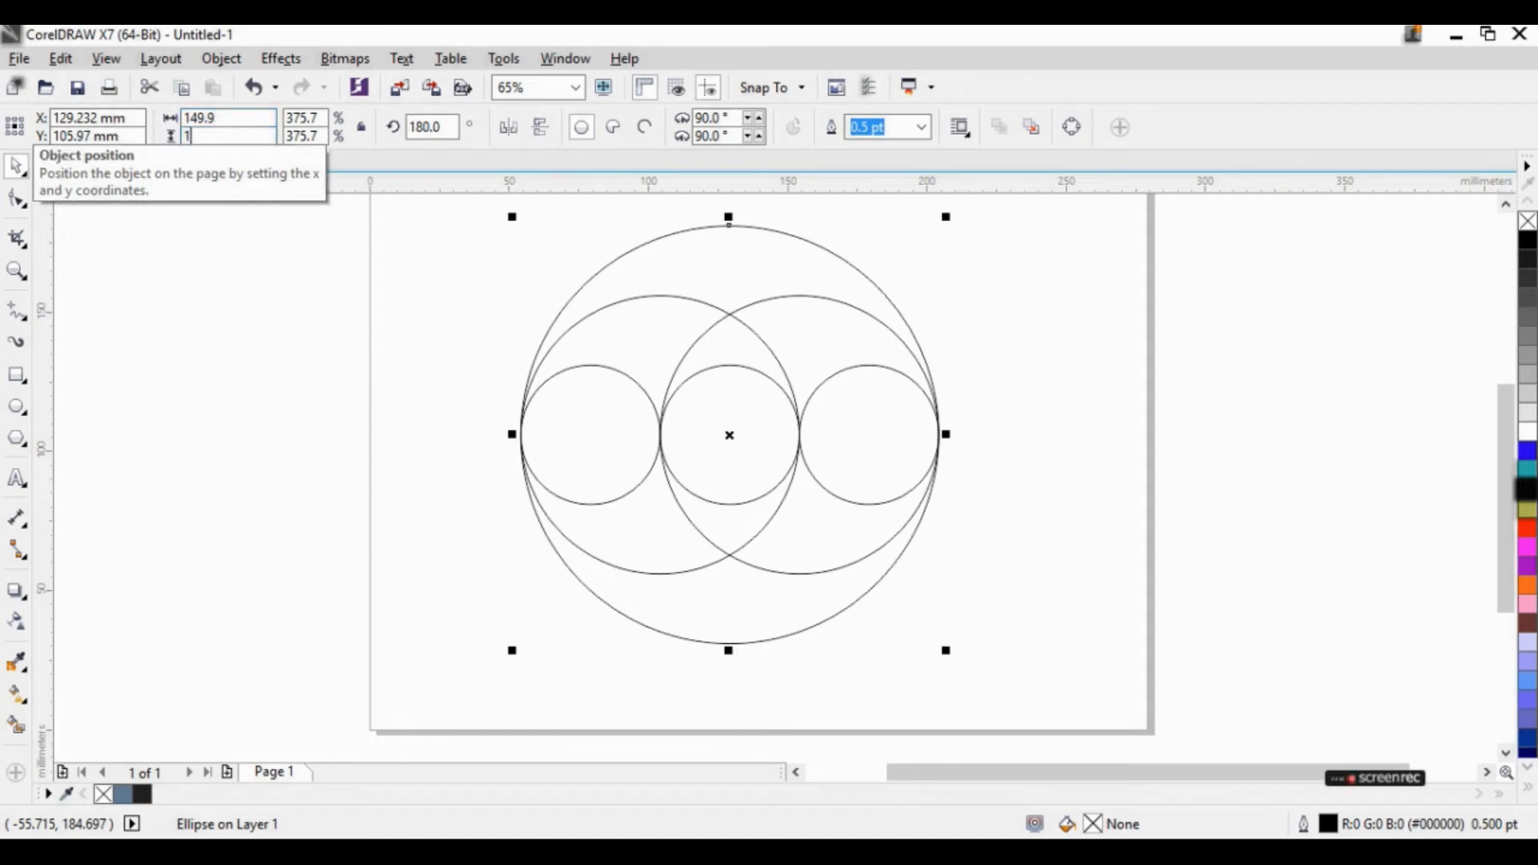
type("49.9")
key("Return")
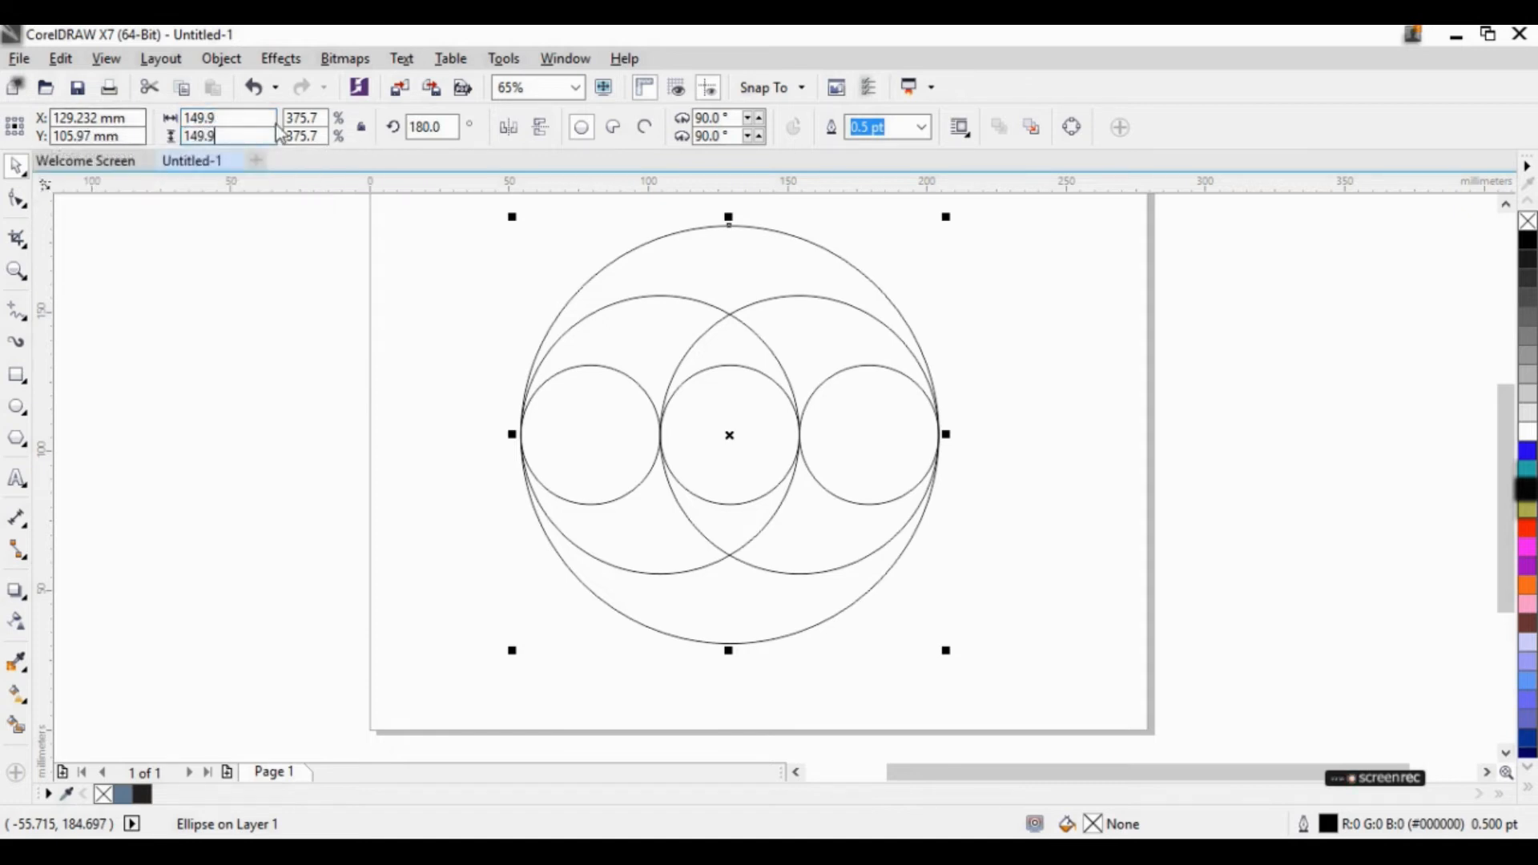
left_click(240, 353)
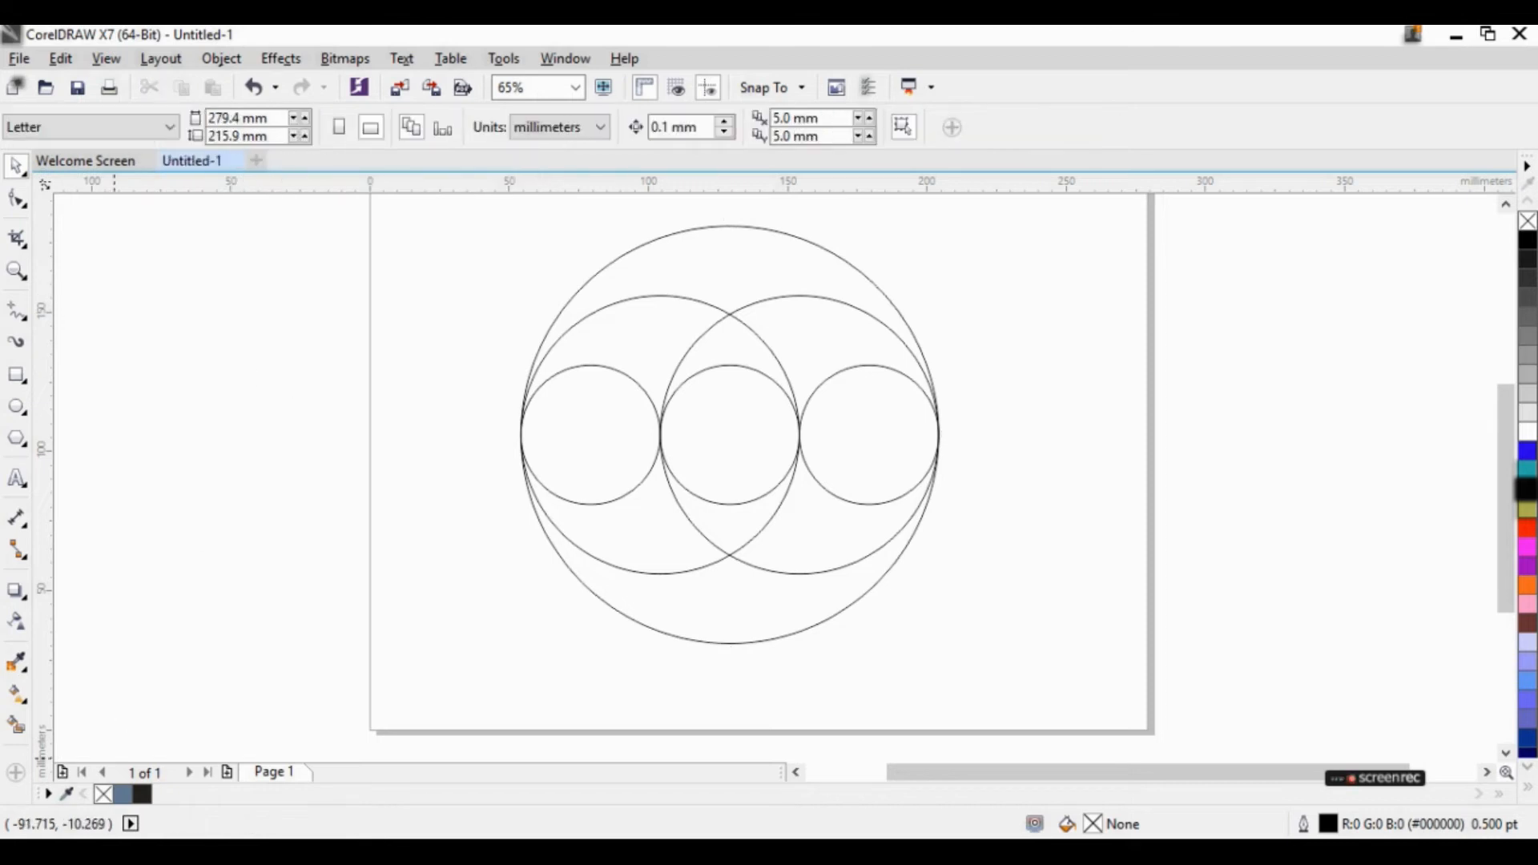
Step: Smart-fill the upper crescent, the adjoining upper-right region above the right small circle, and the right small circle in blue-gray
left_click(15, 725)
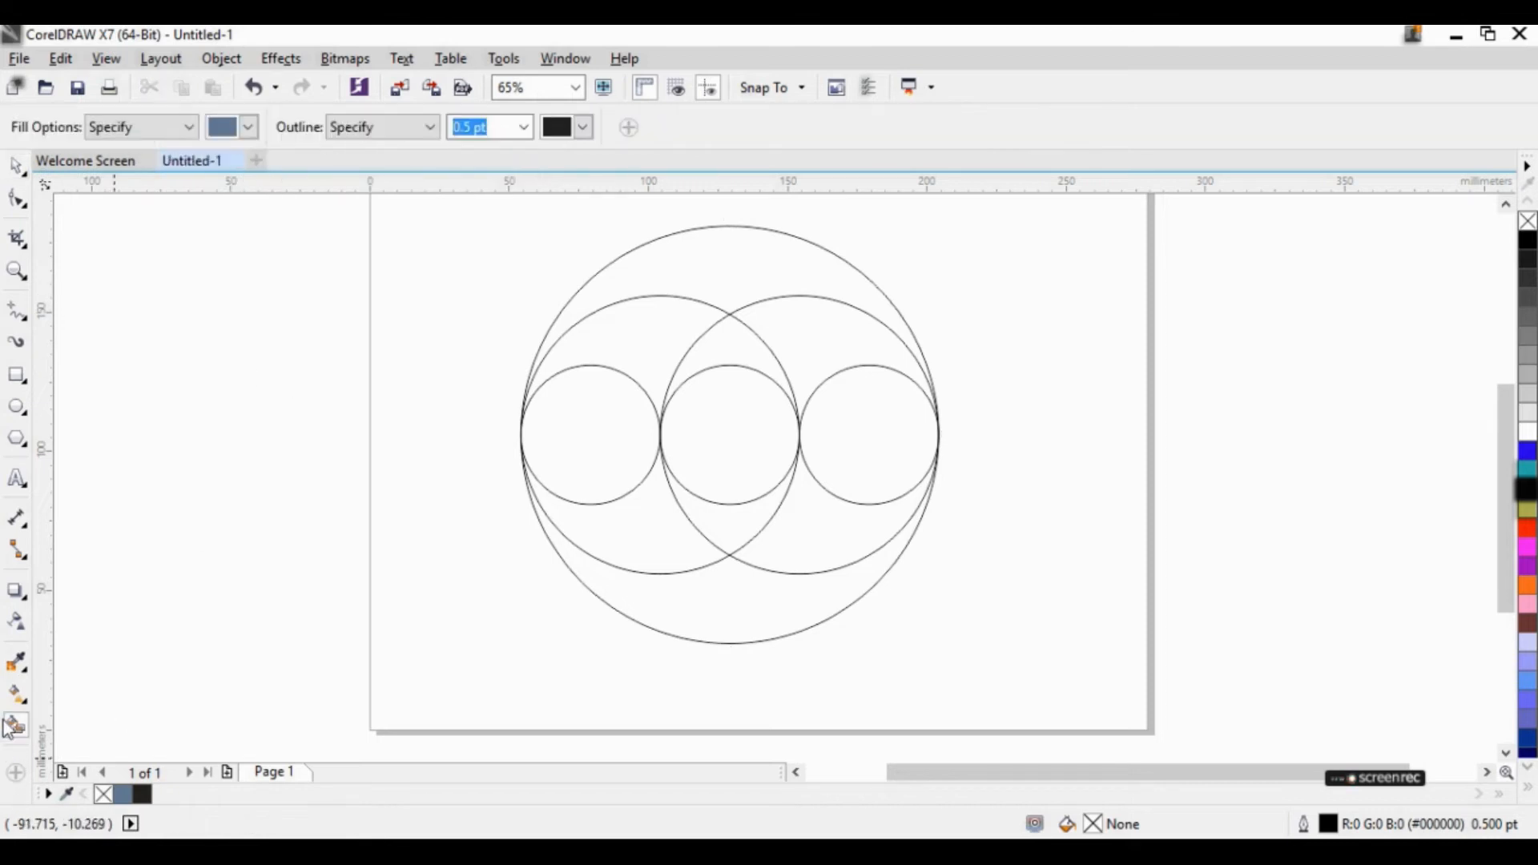
left_click(678, 250)
left_click(825, 344)
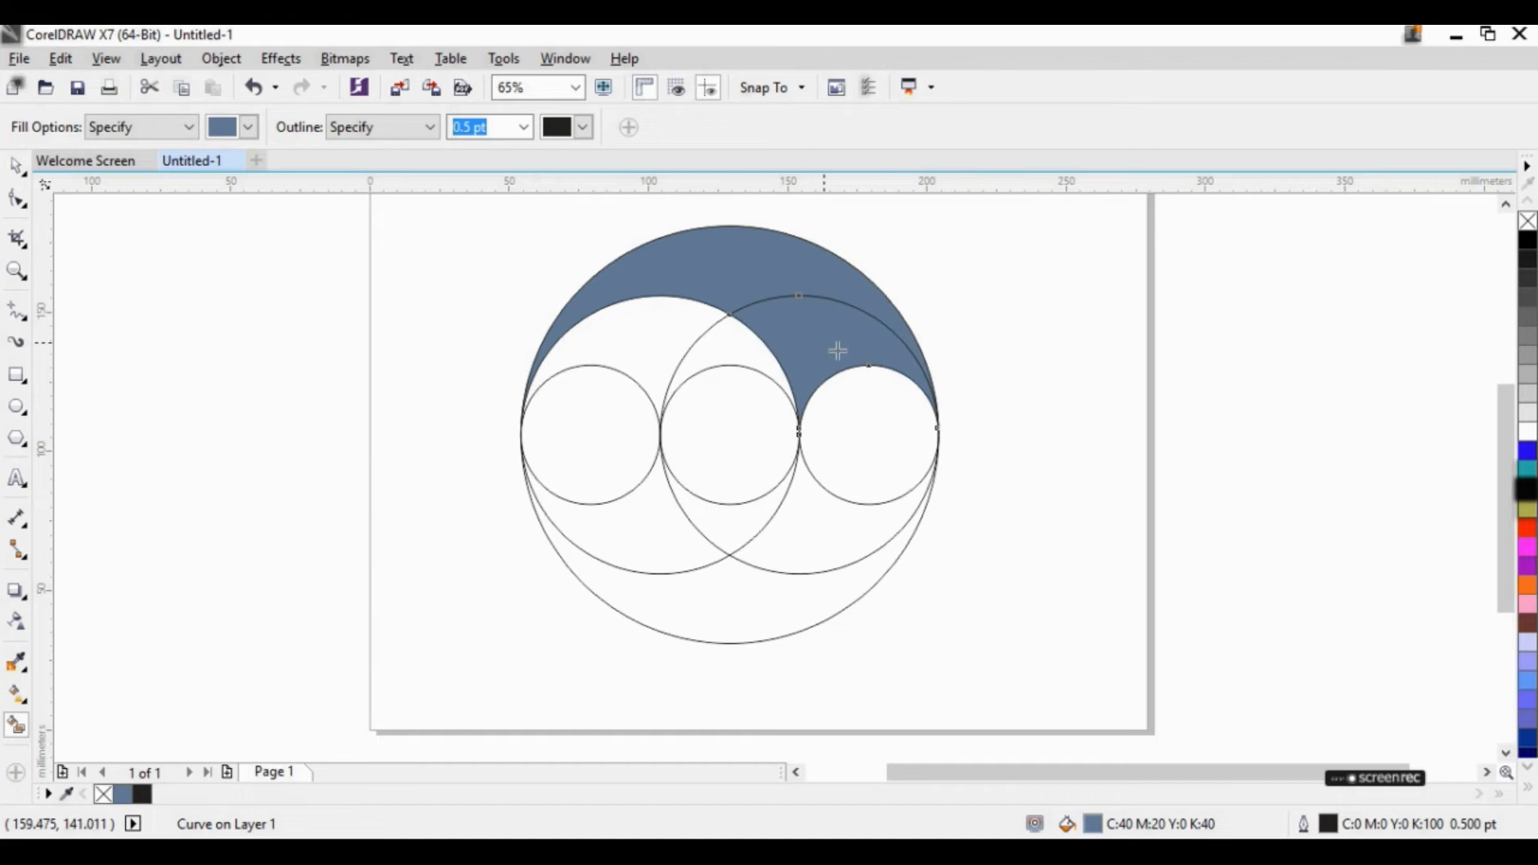
left_click(875, 430)
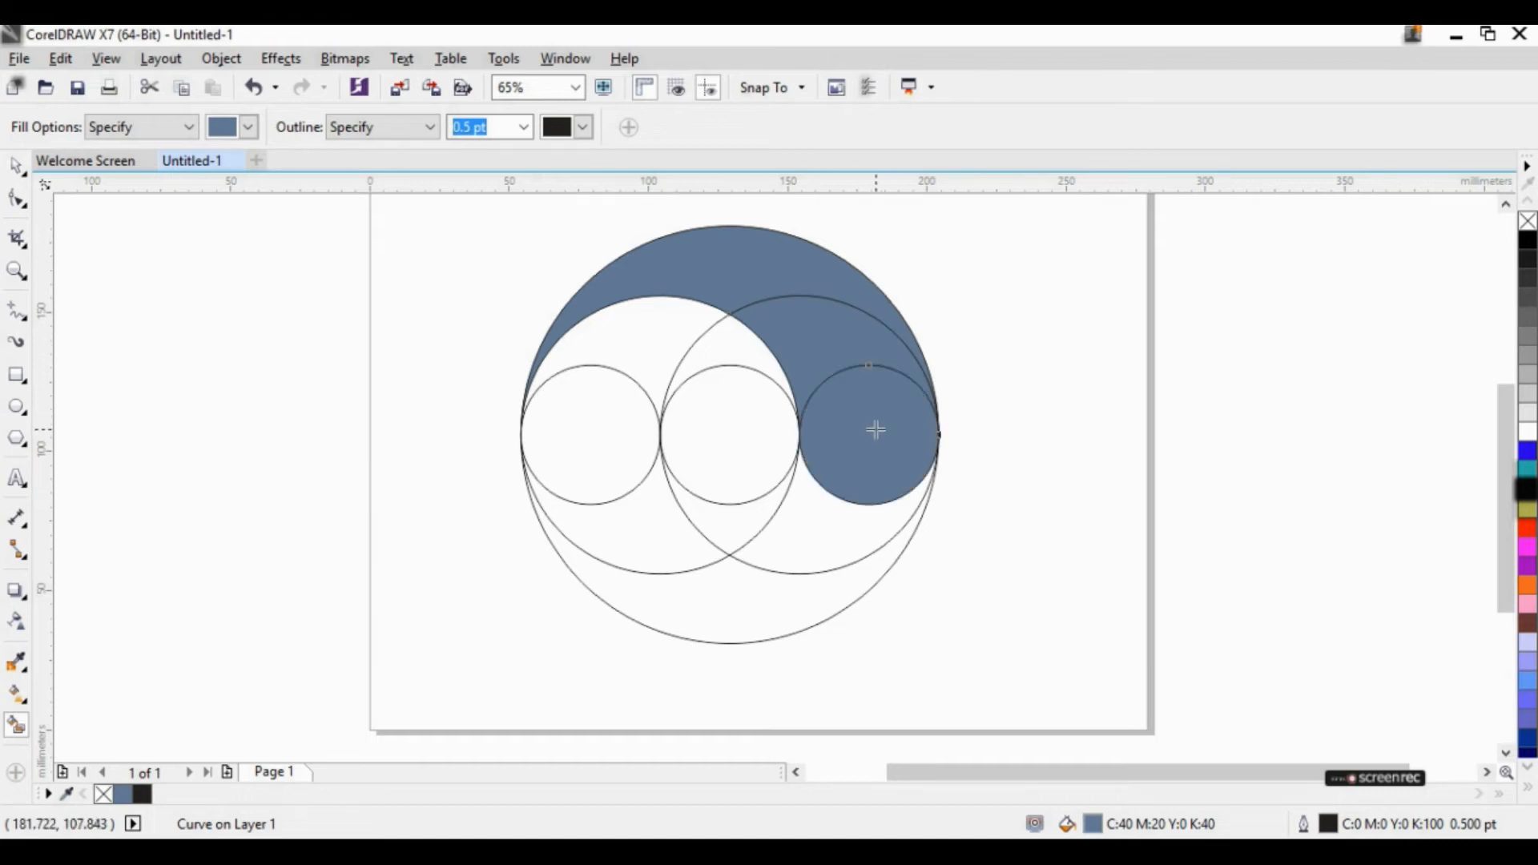
left_click(14, 168)
left_click(279, 396)
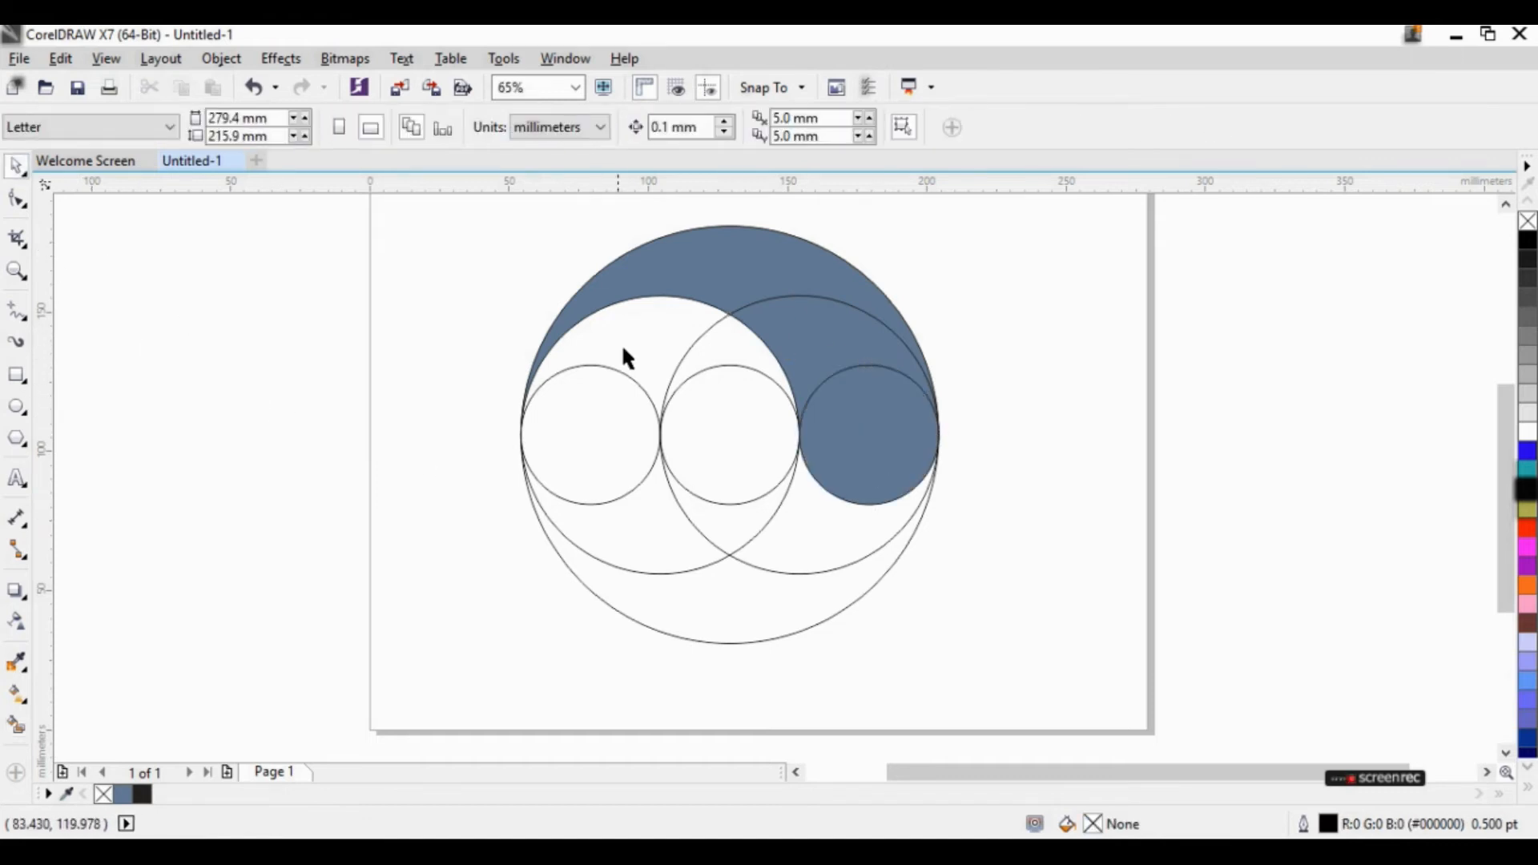
Step: Weld the upper crescent, the upper-right region and the right small filled circle into a single teardrop-like shape
left_click(673, 263)
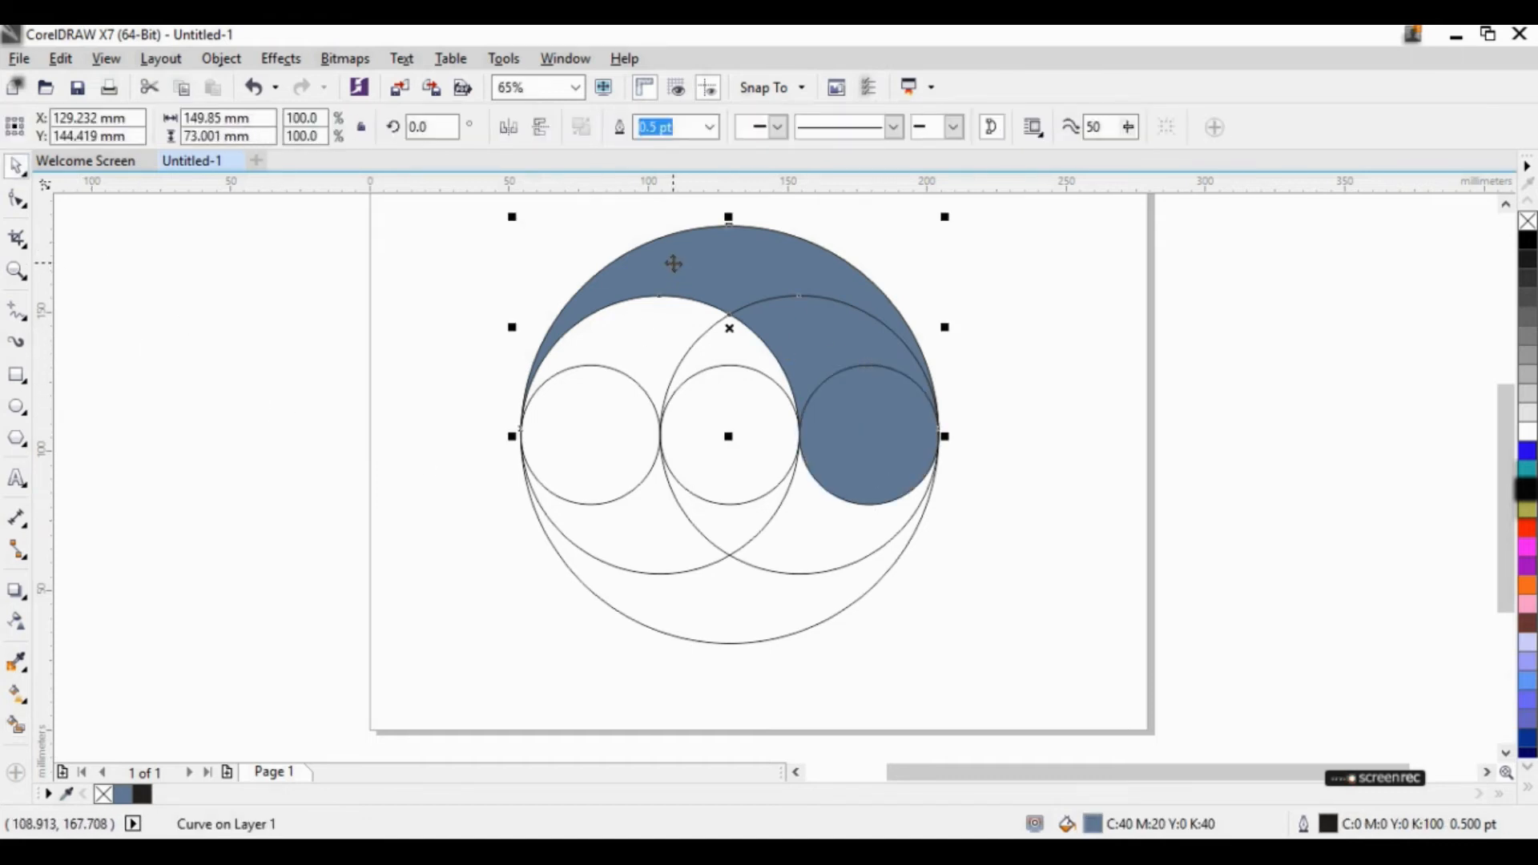
left_click(814, 334, "shift")
left_click(914, 443, "shift")
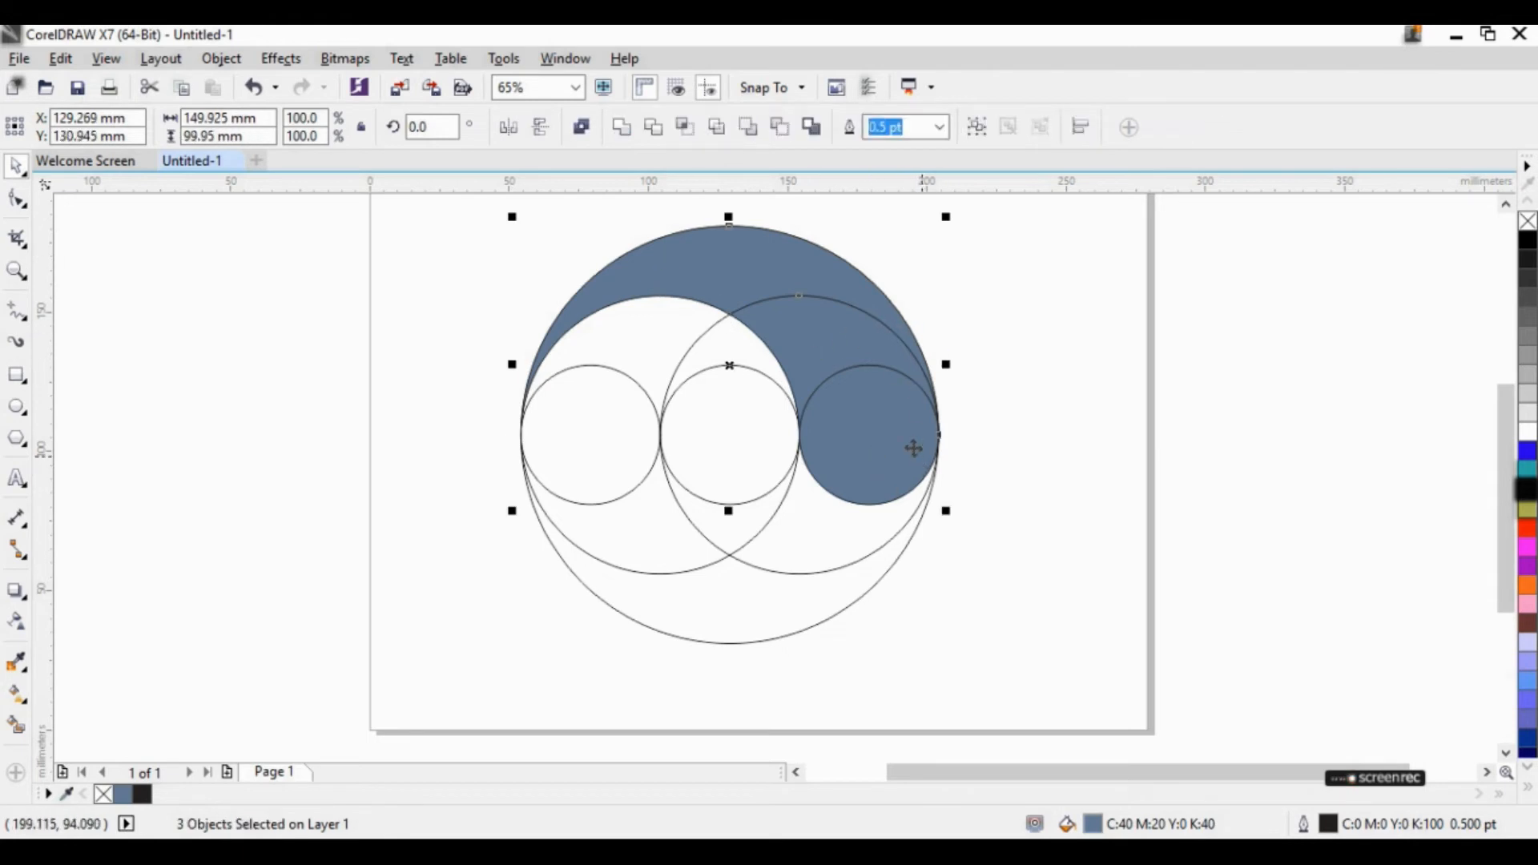
left_click(622, 126)
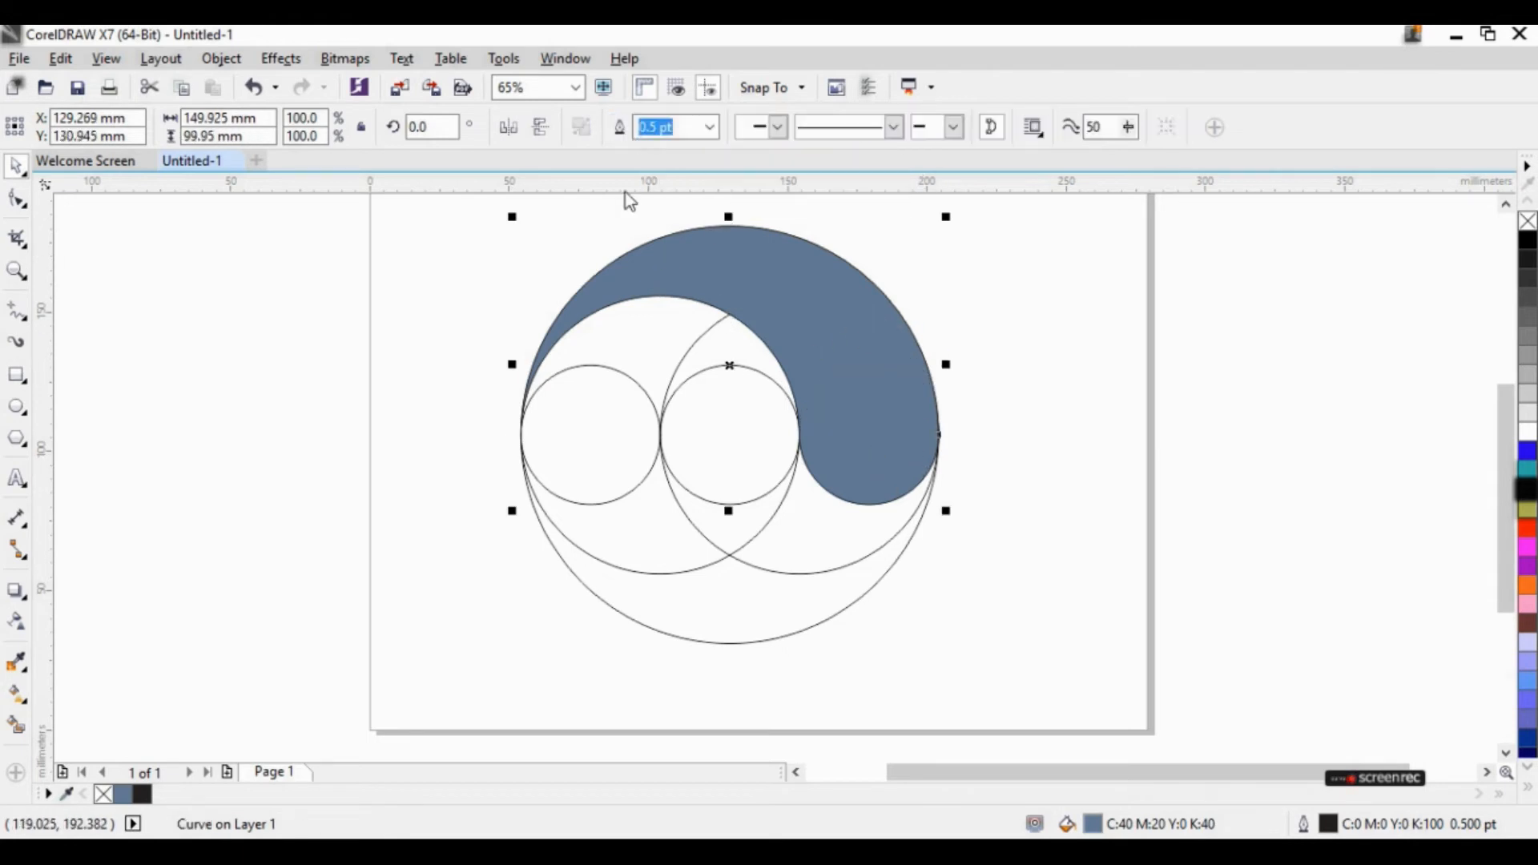
left_click(309, 353)
left_click(686, 636)
left_click(233, 660)
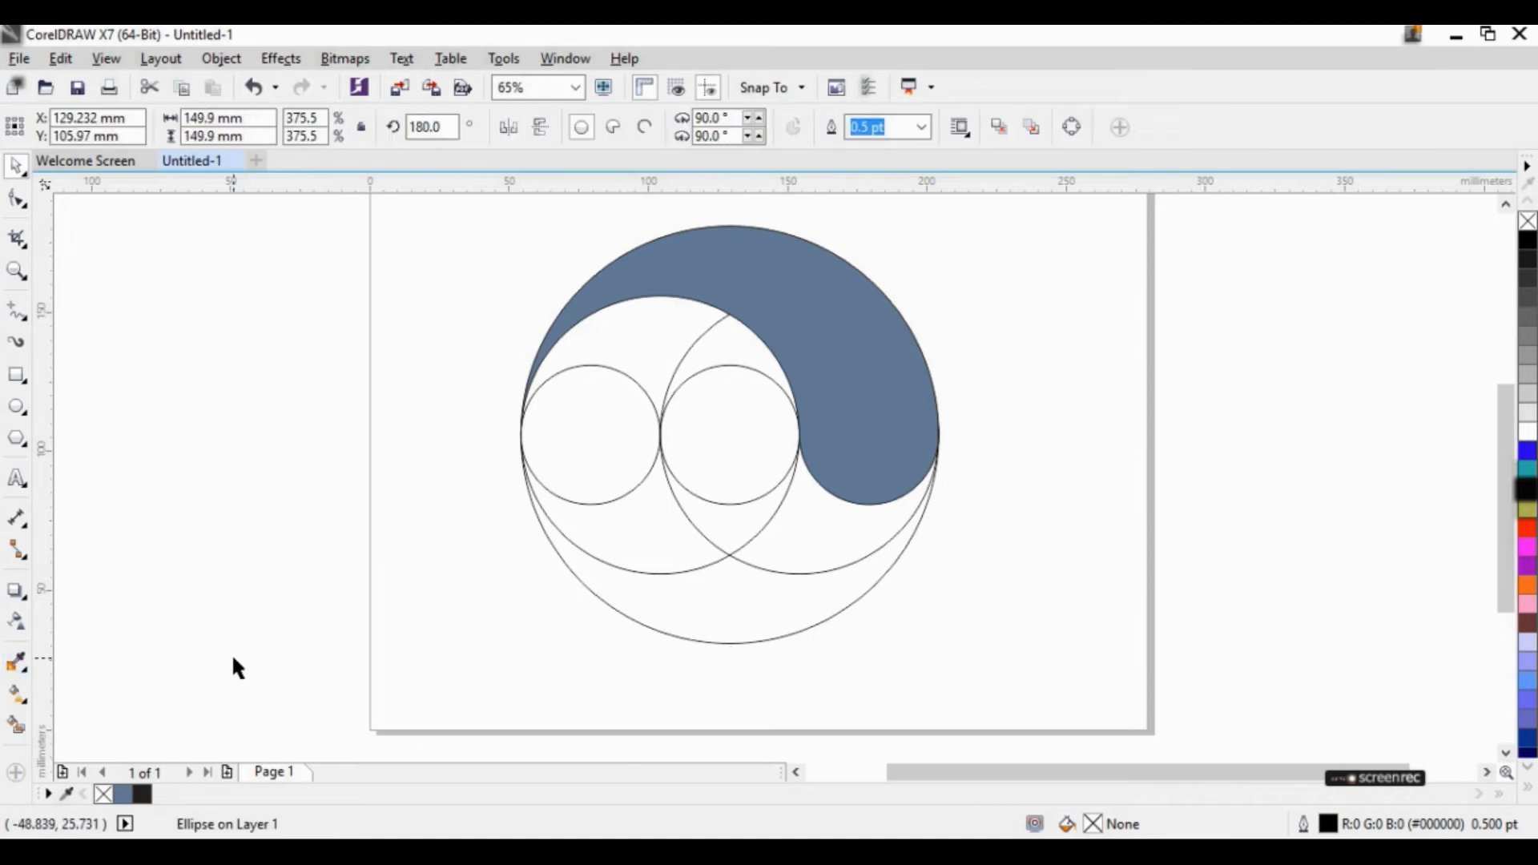
Step: Smart-fill the lower crescent, the adjoining lower-left region and the left small circle in the same blue-gray
left_click(16, 729)
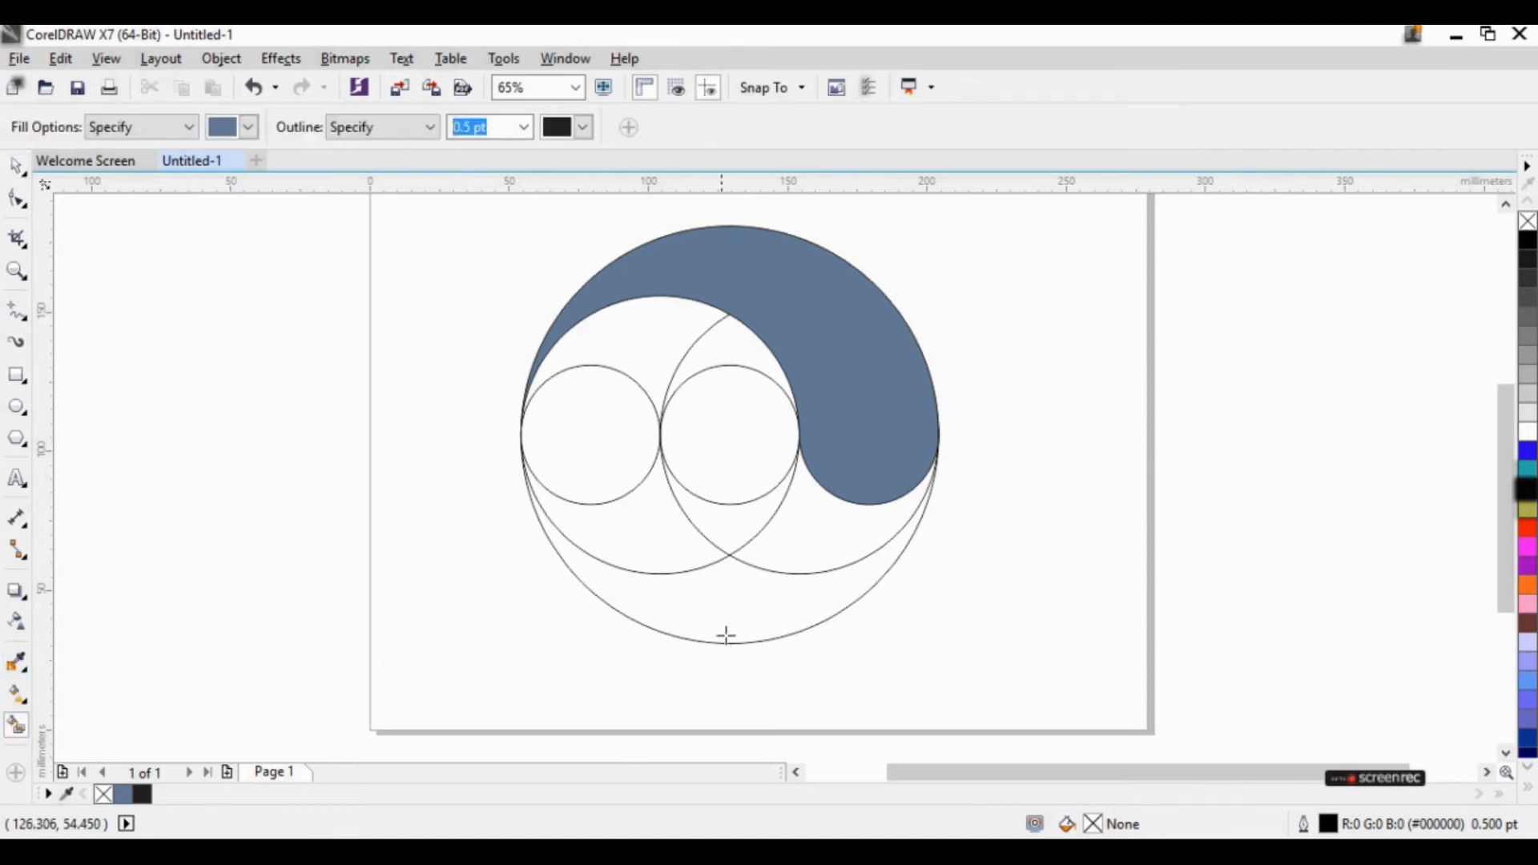
left_click(645, 539)
left_click(604, 425)
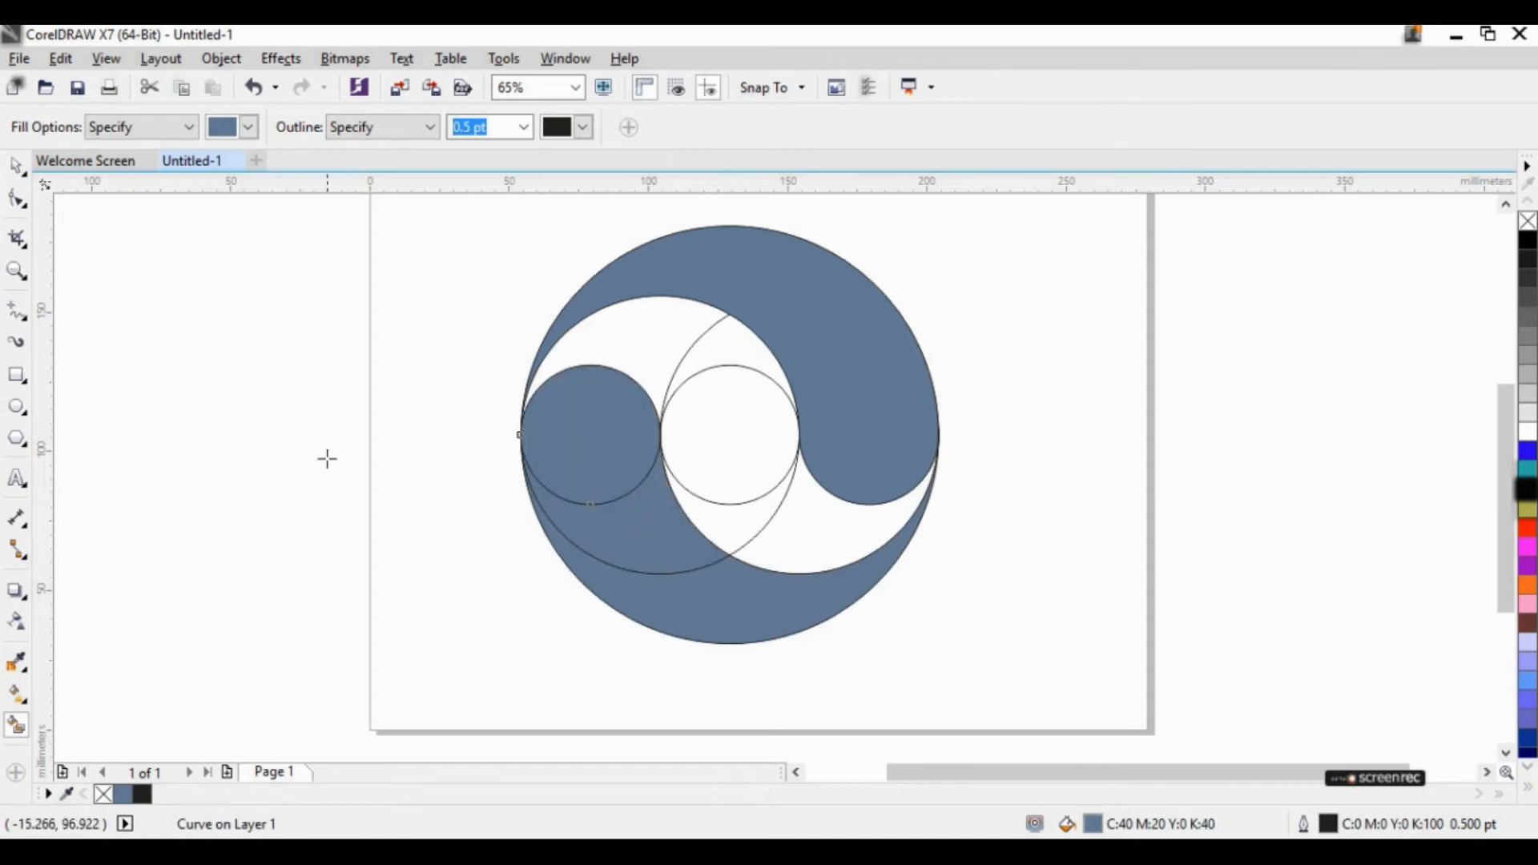
Step: Weld the left small filled circle, the lower-left region and the lower crescent into a single shape
left_click(18, 311)
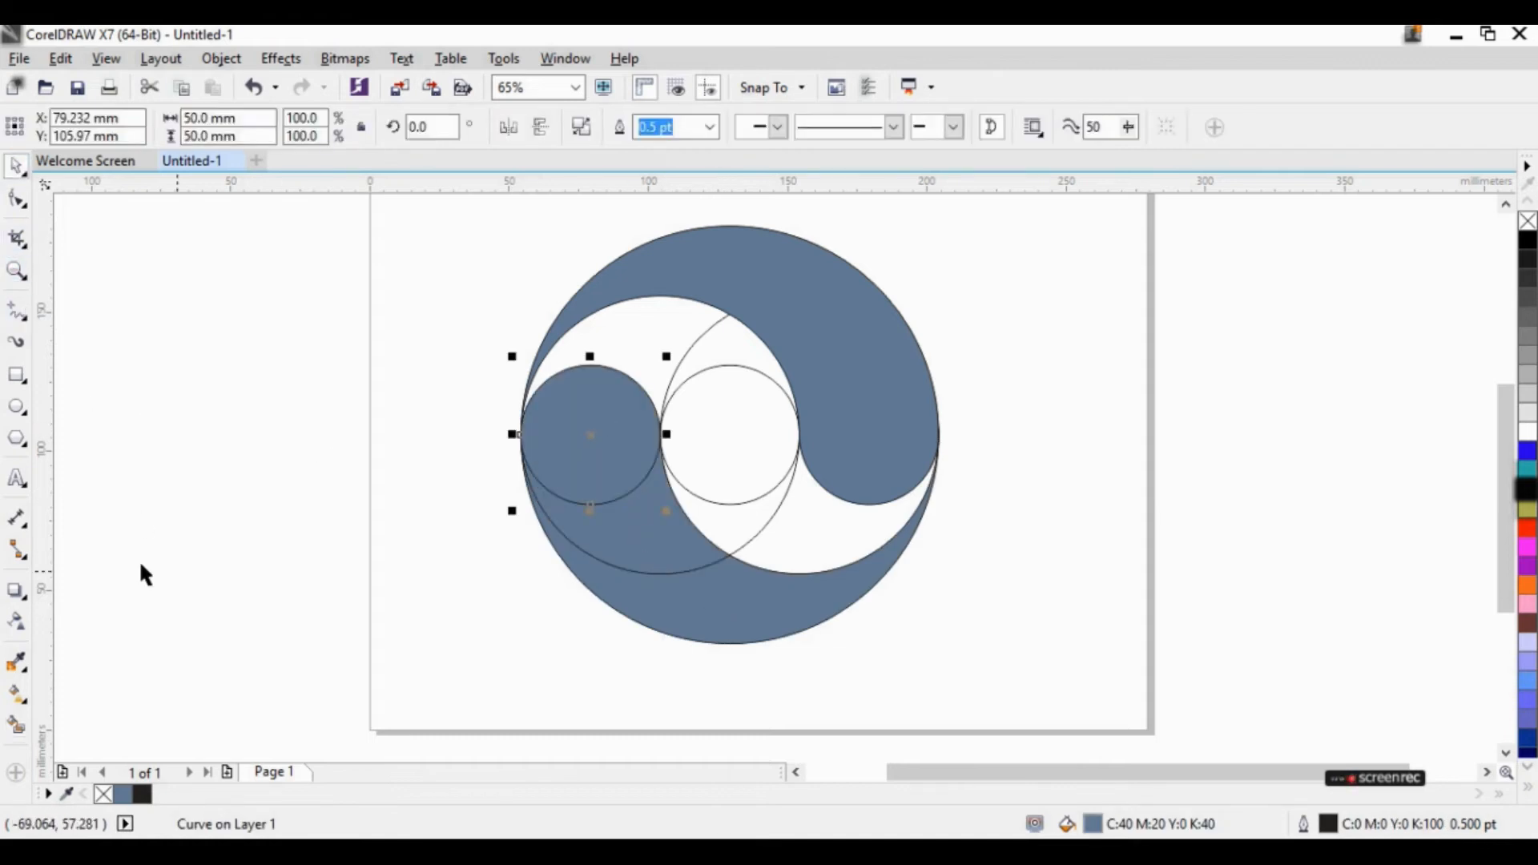
left_click(625, 543, "shift")
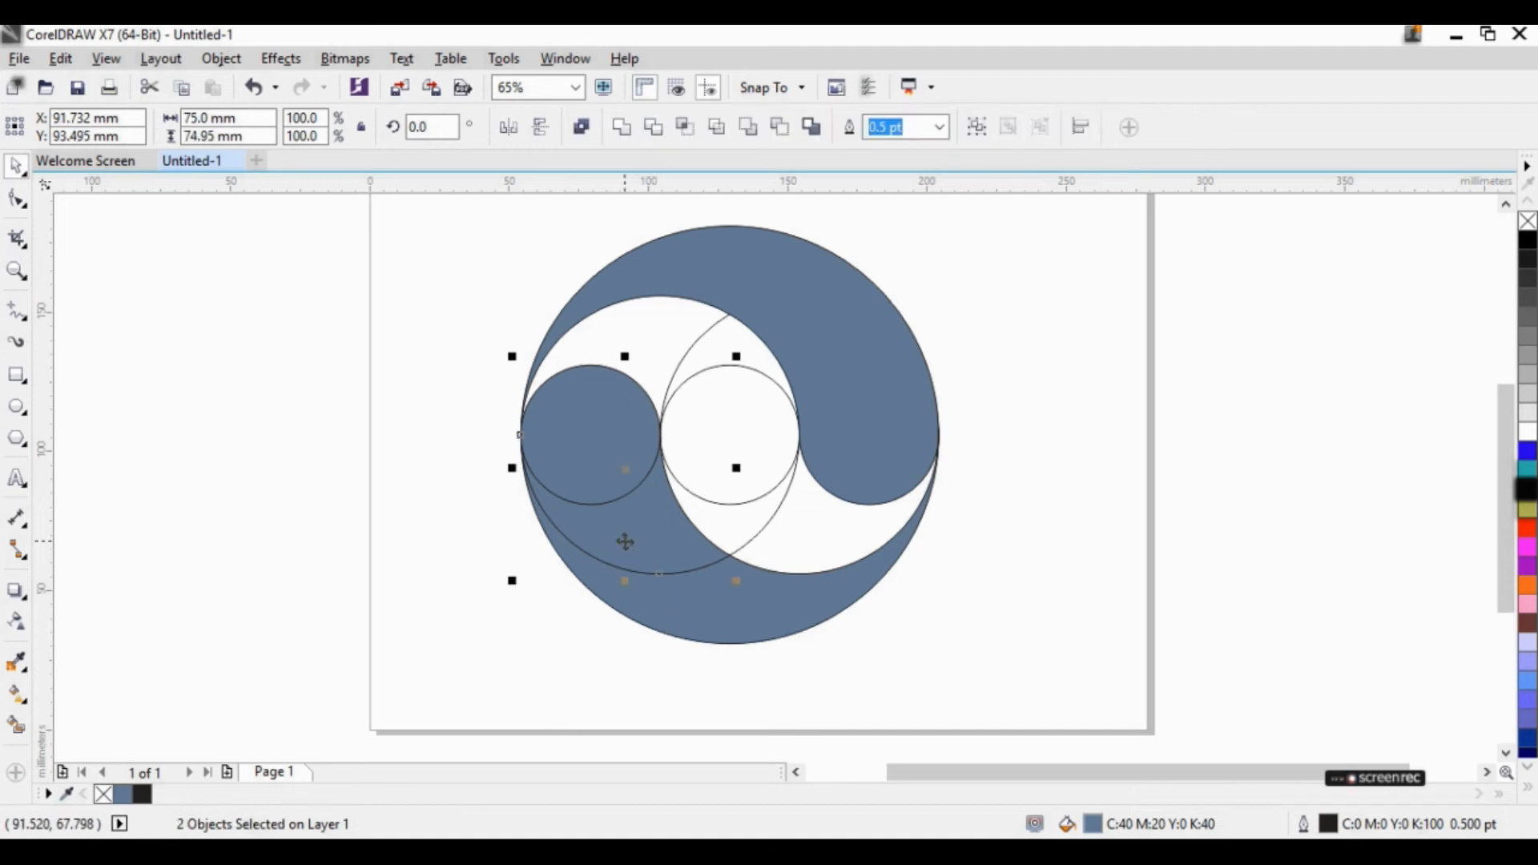
left_click(775, 632, "shift")
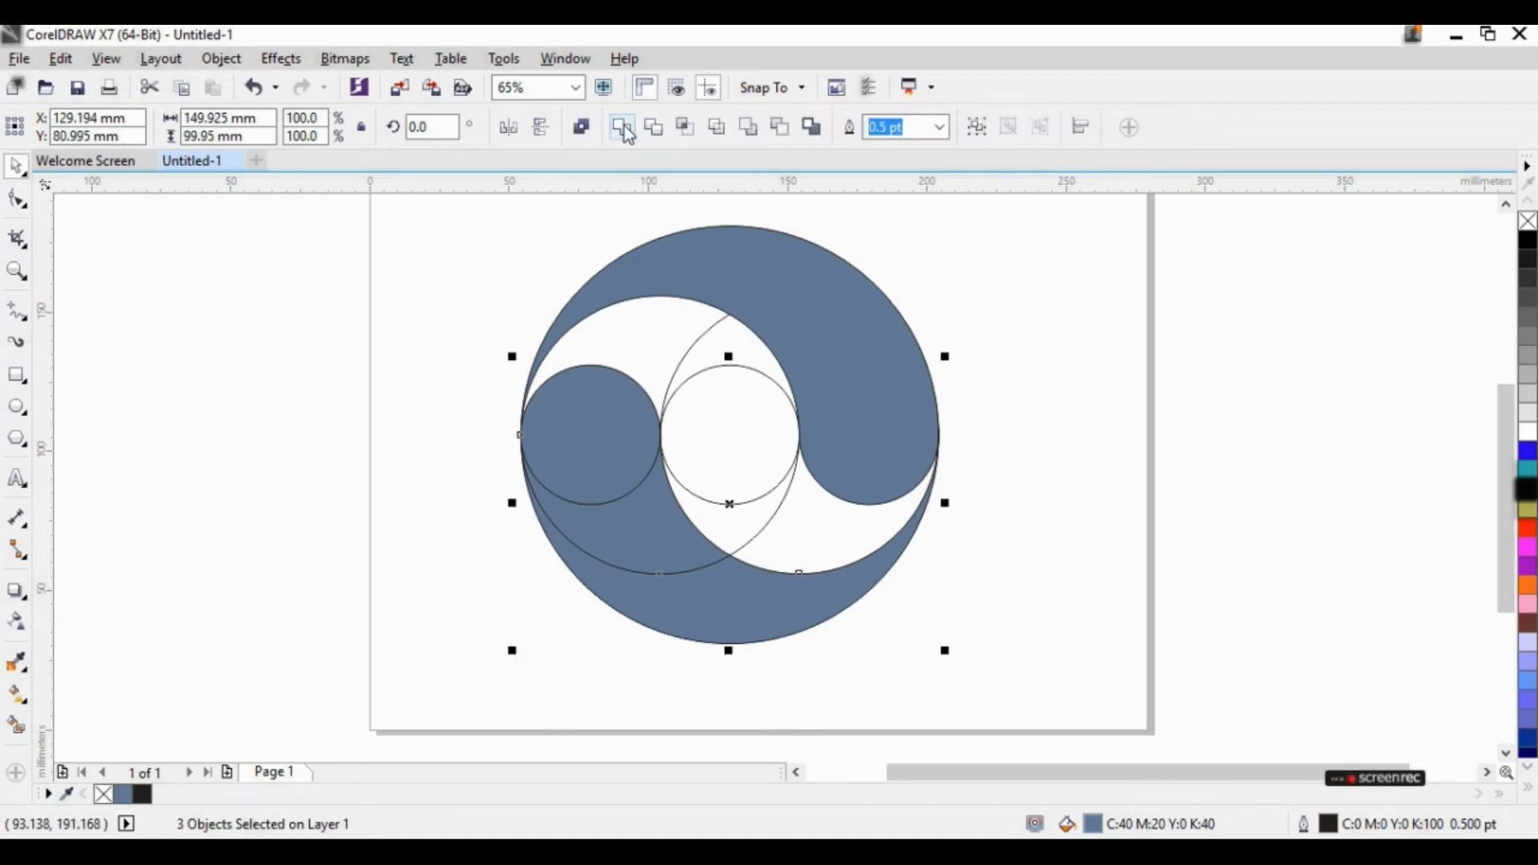
left_click(624, 127)
left_click(322, 445)
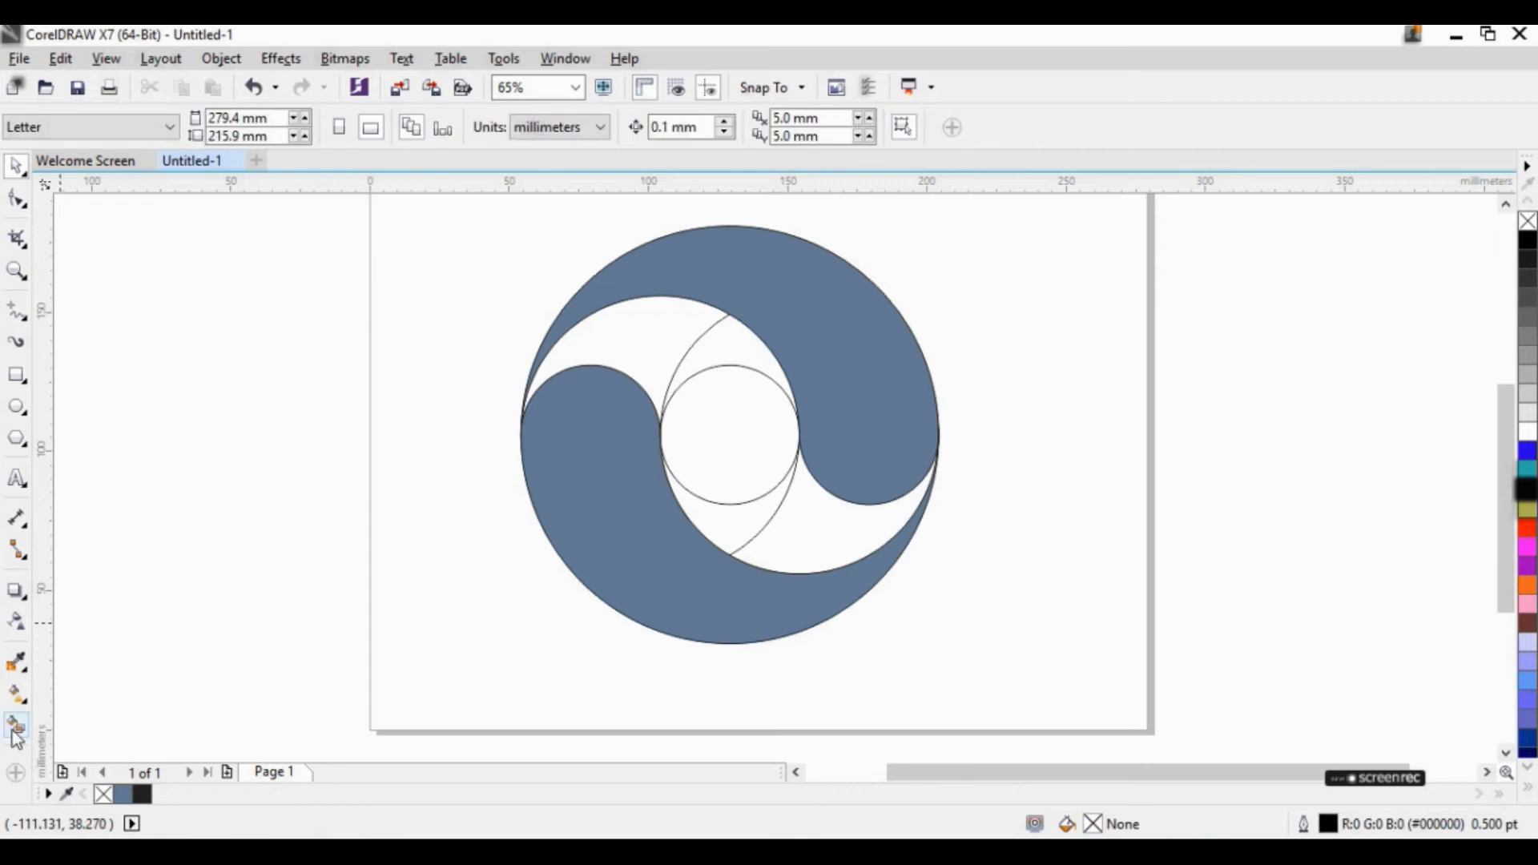
Step: Smart-fill the upper inner swirl region and the small region directly above the central circle in blue-gray
left_click(16, 729)
left_click(656, 336)
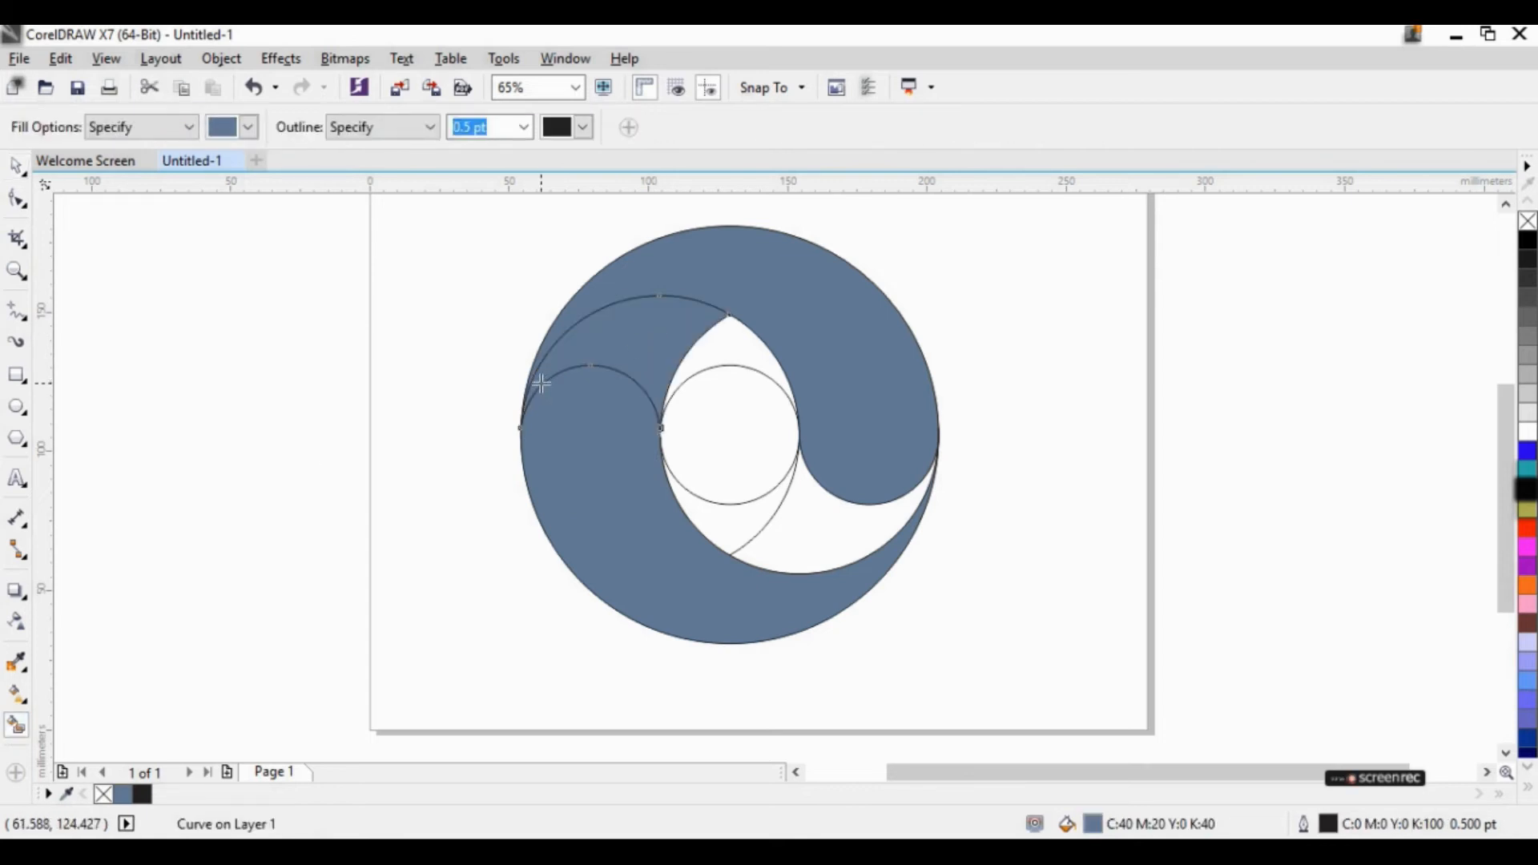
left_click(723, 343)
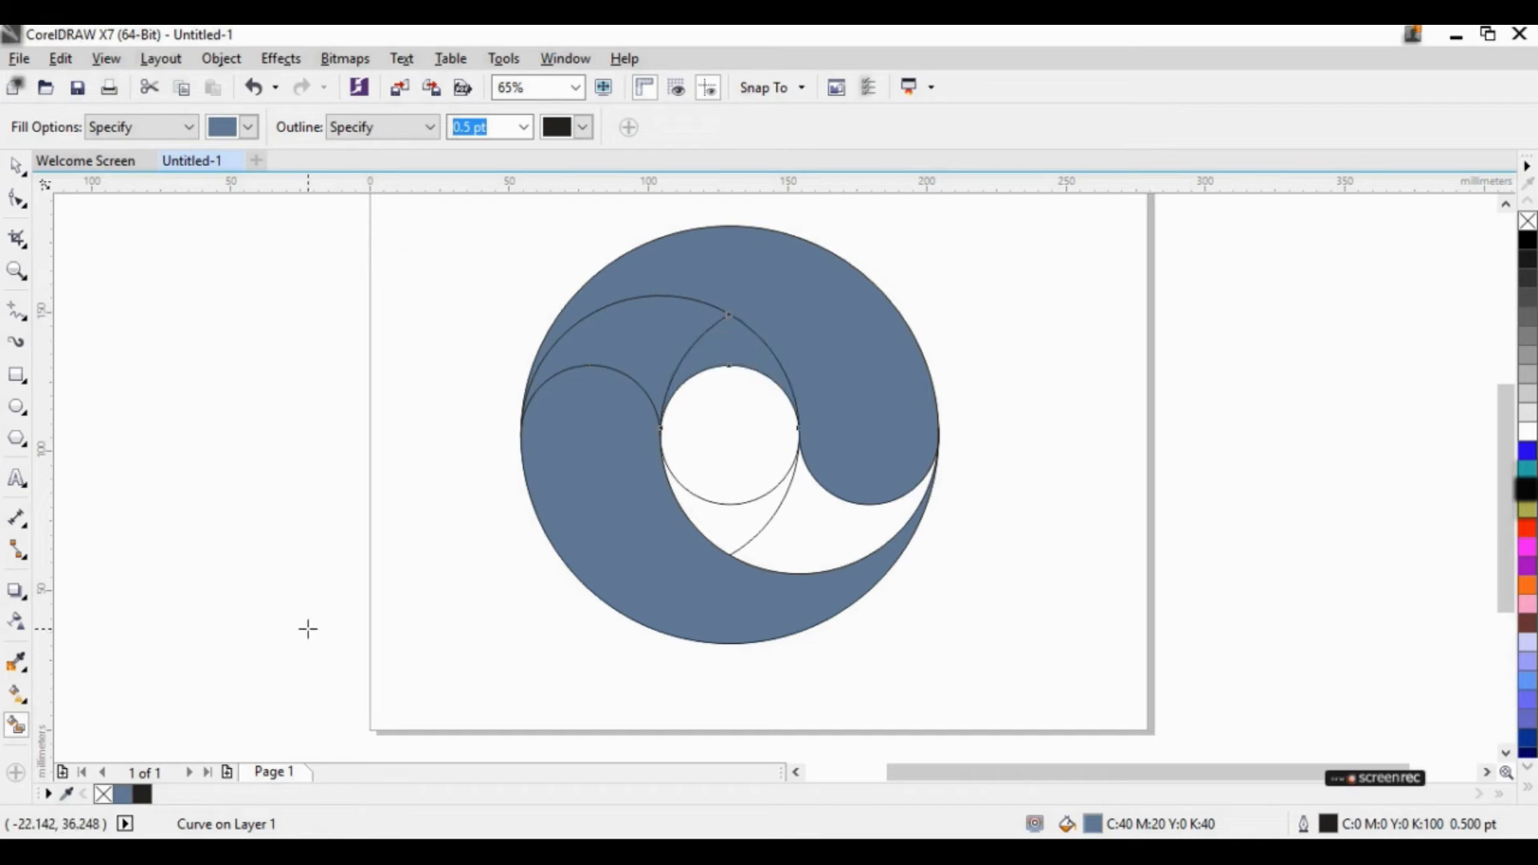
left_click(18, 169)
left_click(214, 591)
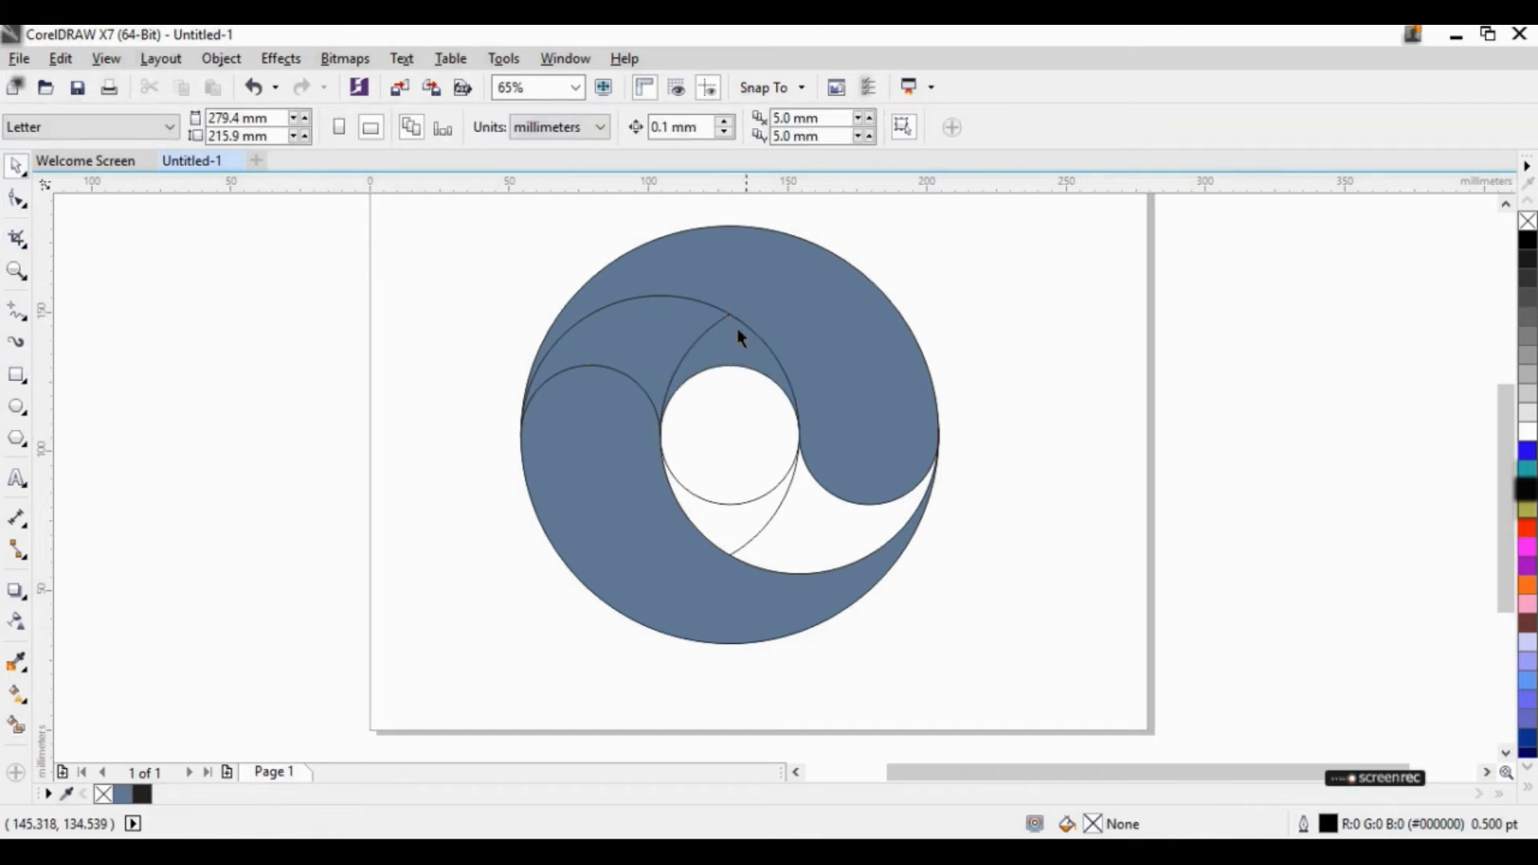
Step: Weld the upper inner swirl region and the small piece above the central circle into one shape
left_click(624, 334)
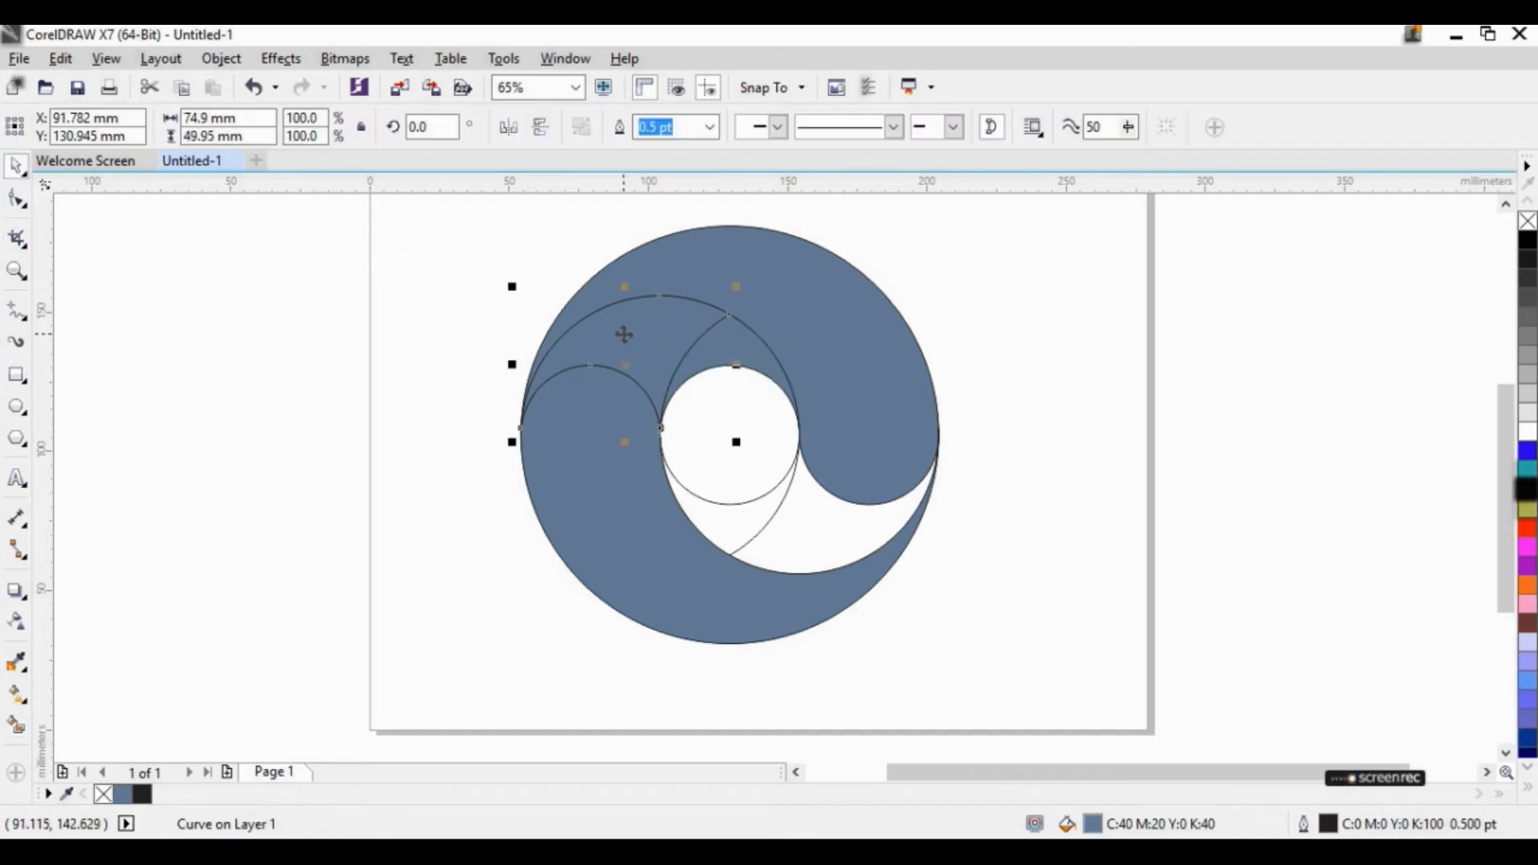
left_click(741, 345, "shift")
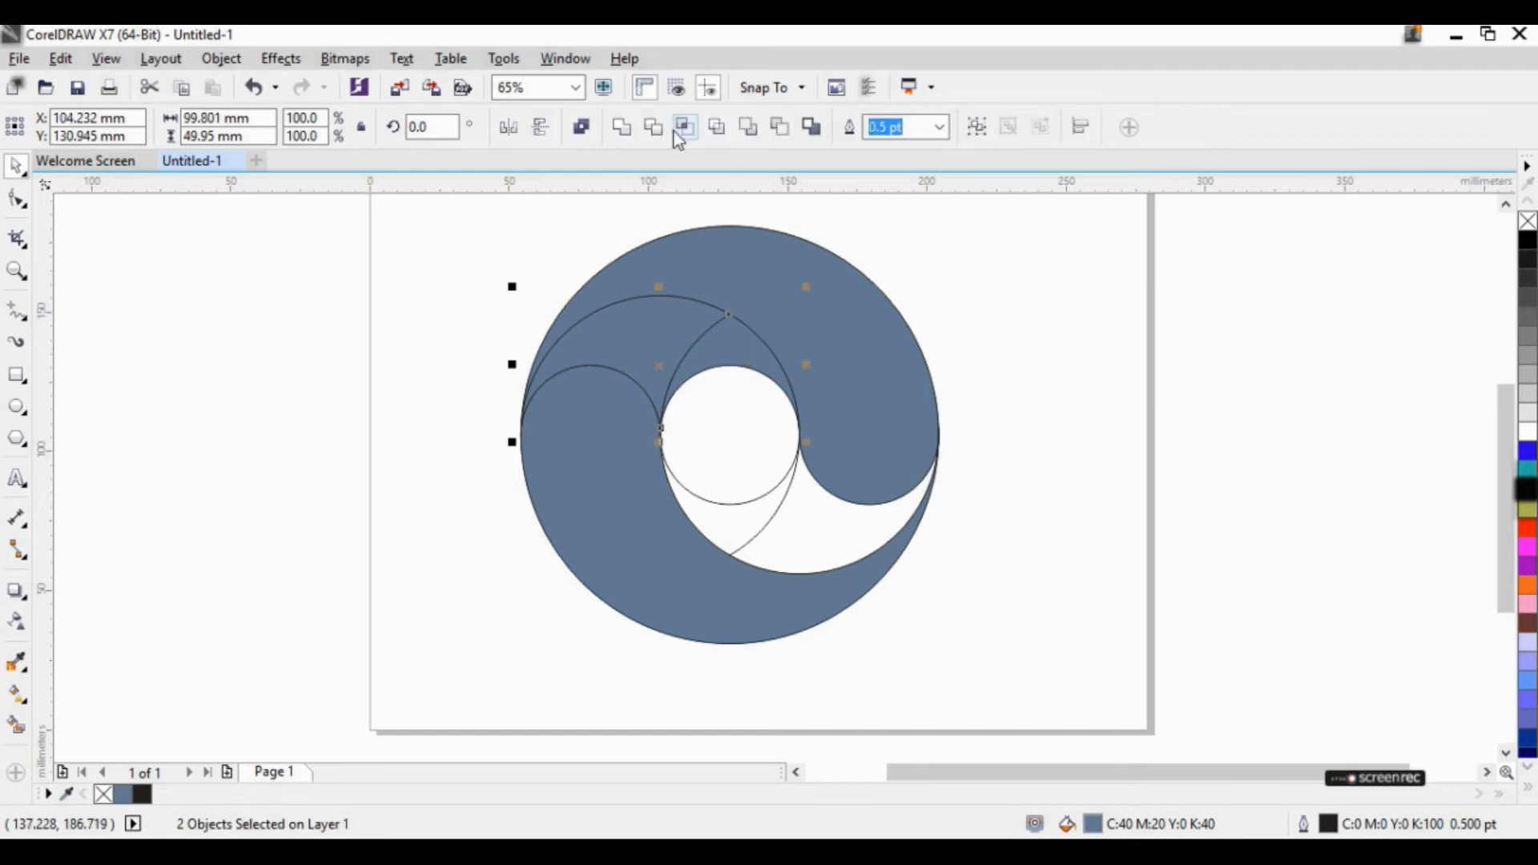
left_click(621, 129)
left_click(1063, 337)
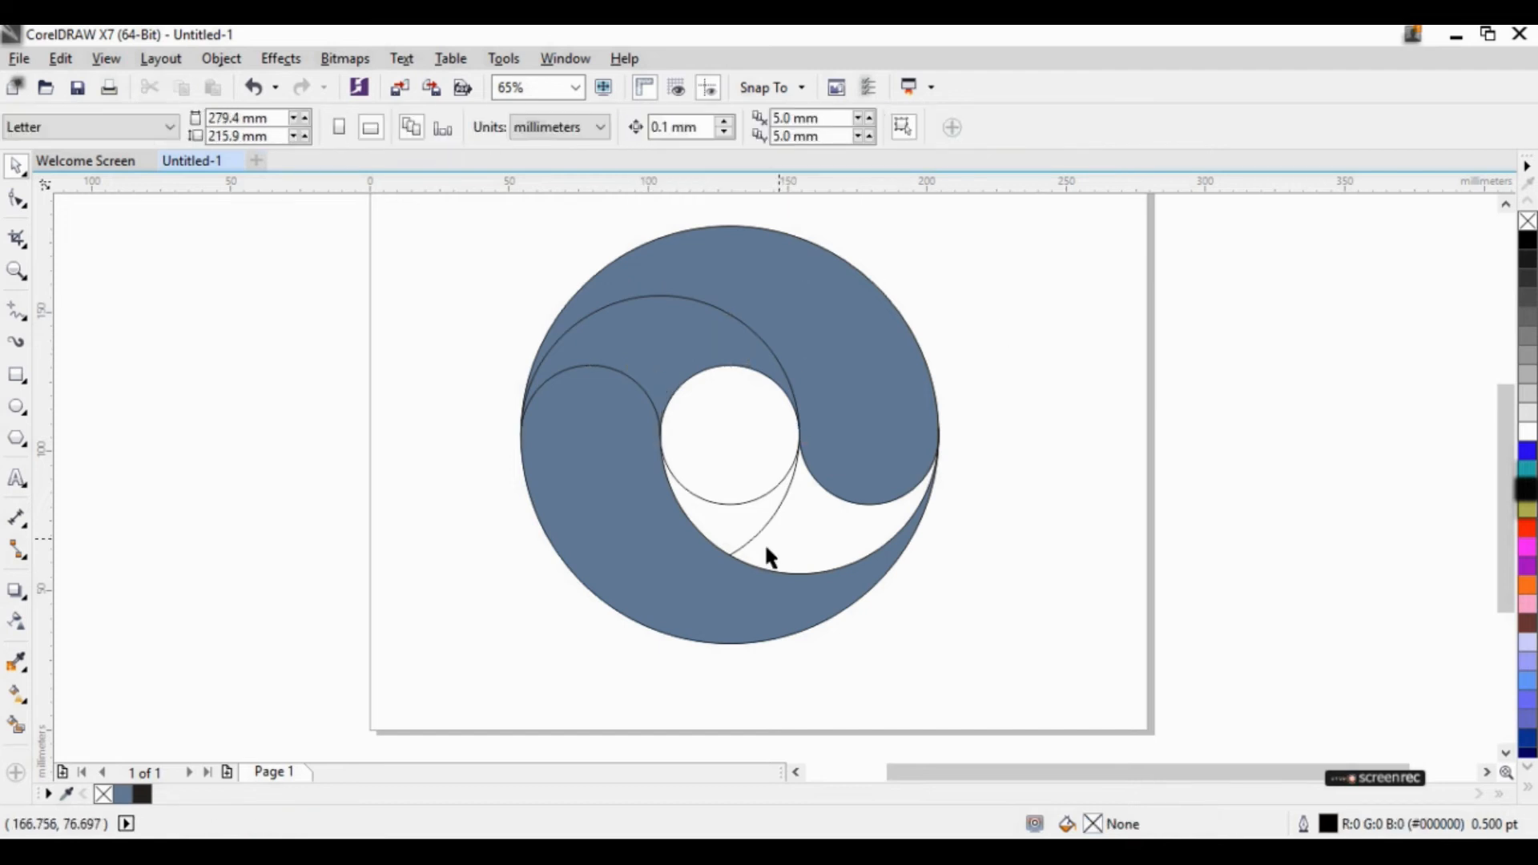
Step: Smart-fill the lower inner swirl region and the small region directly below the central circle in blue-gray
left_click(17, 726)
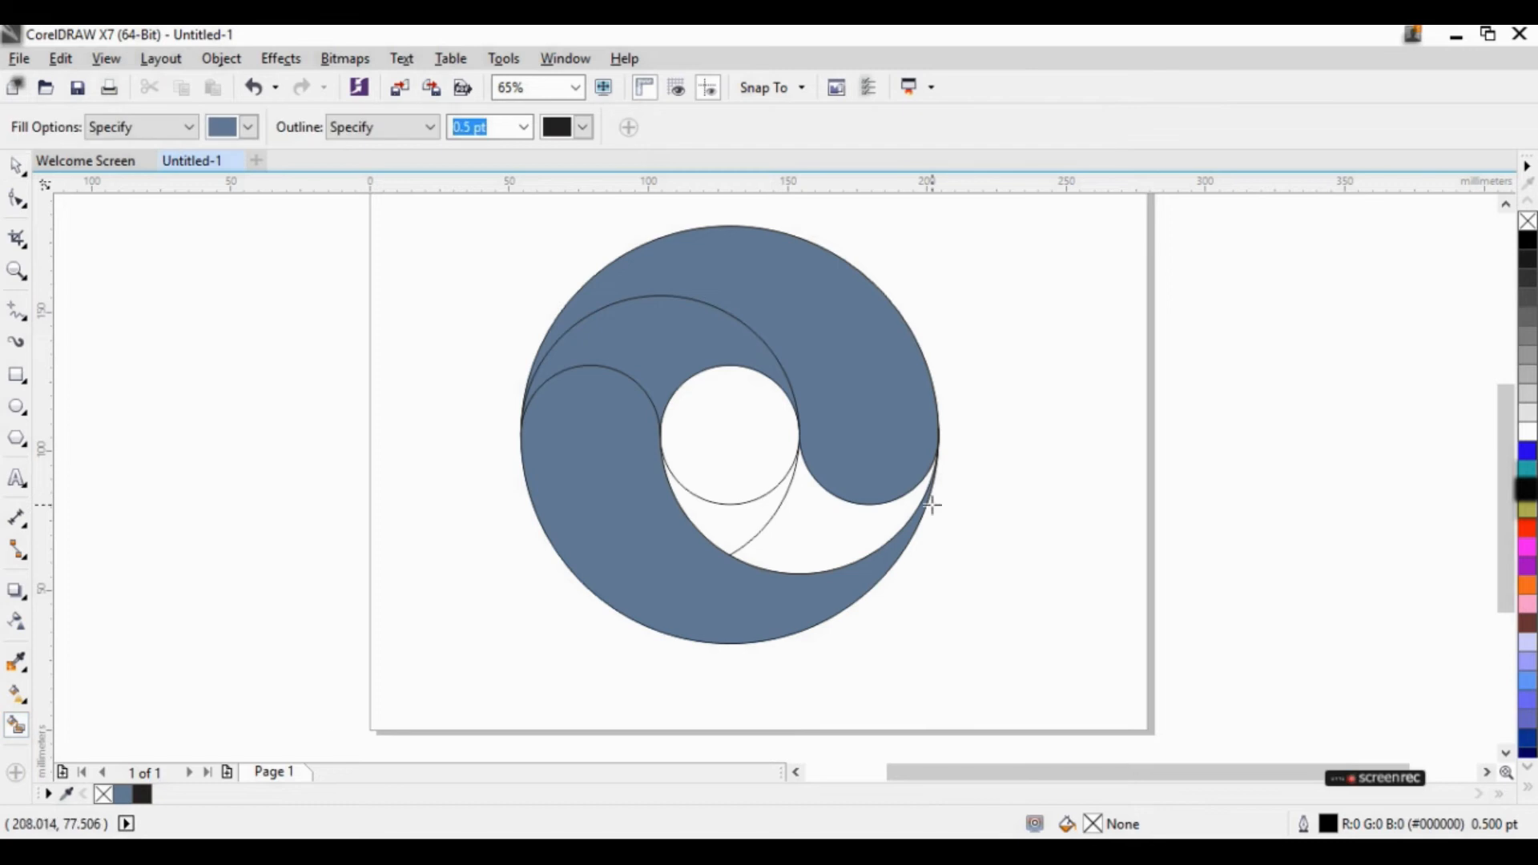
left_click(842, 547)
left_click(739, 521)
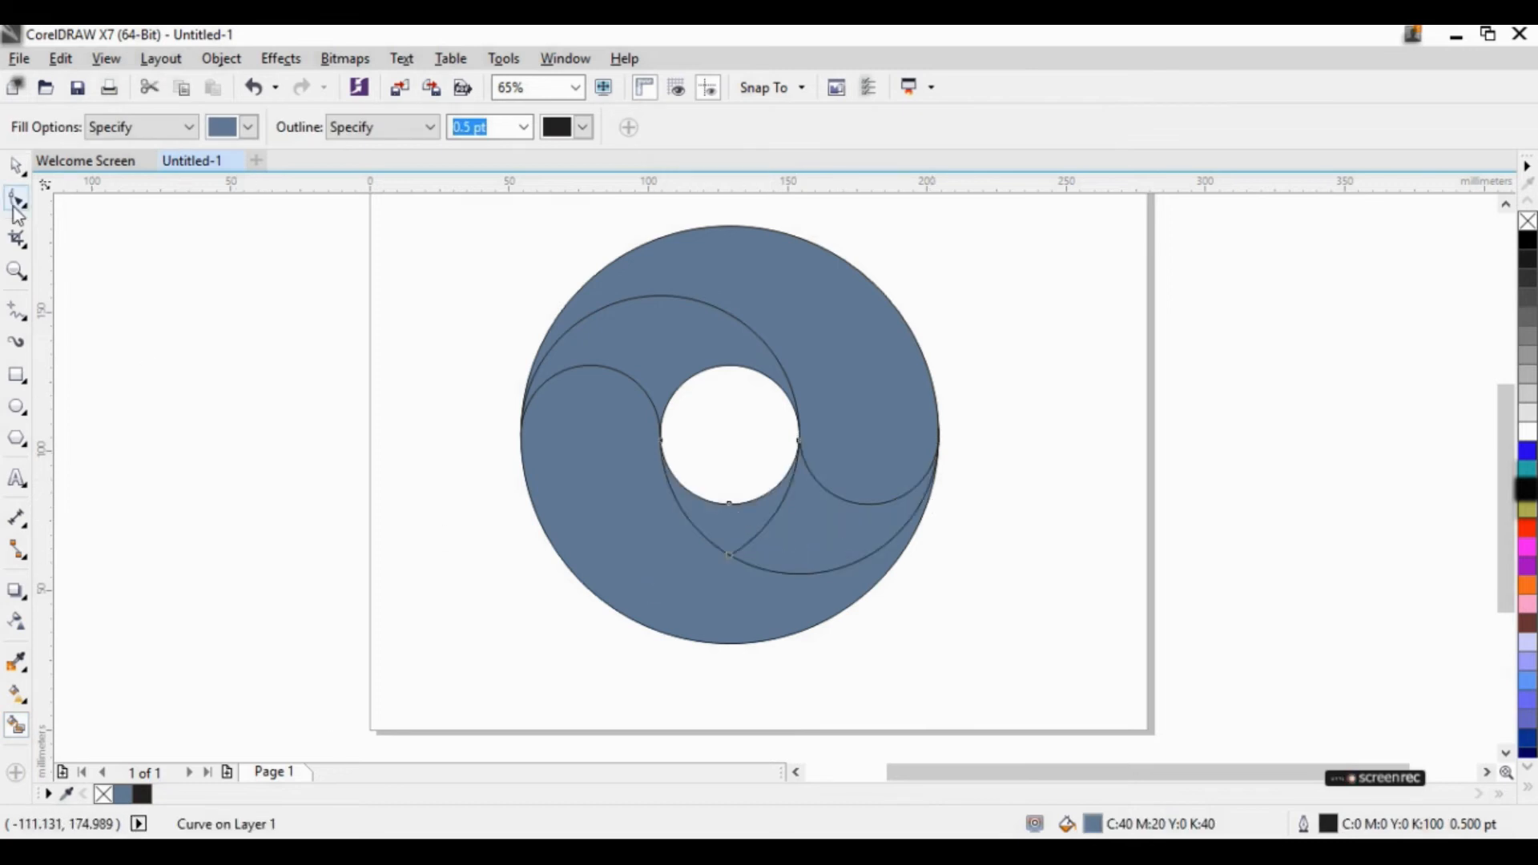
left_click(16, 165)
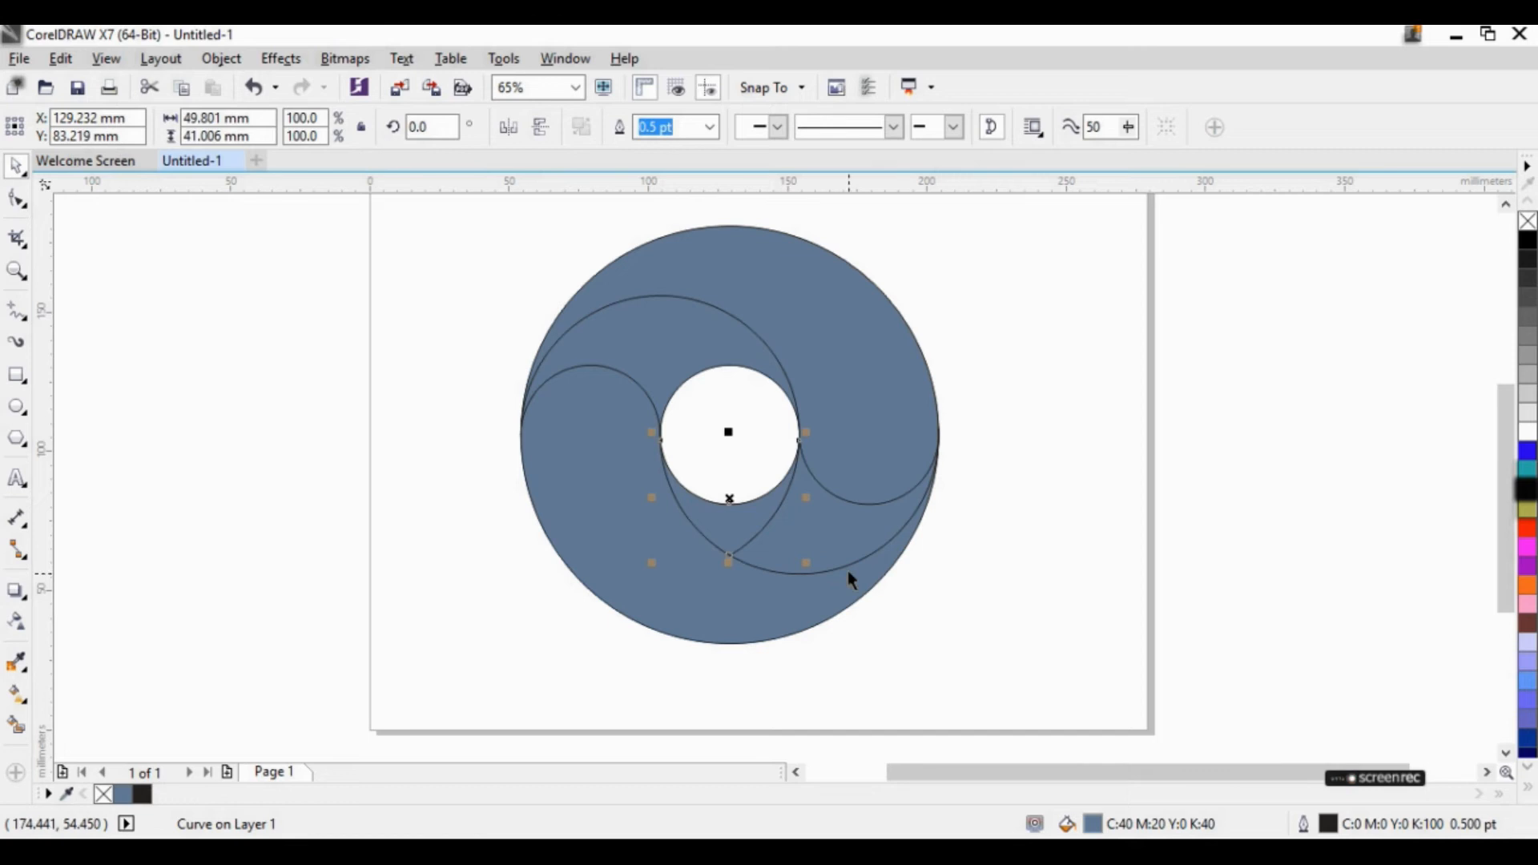
Step: Weld the lower inner swirl region and the small piece below the central circle into one shape
left_click(896, 509, "shift")
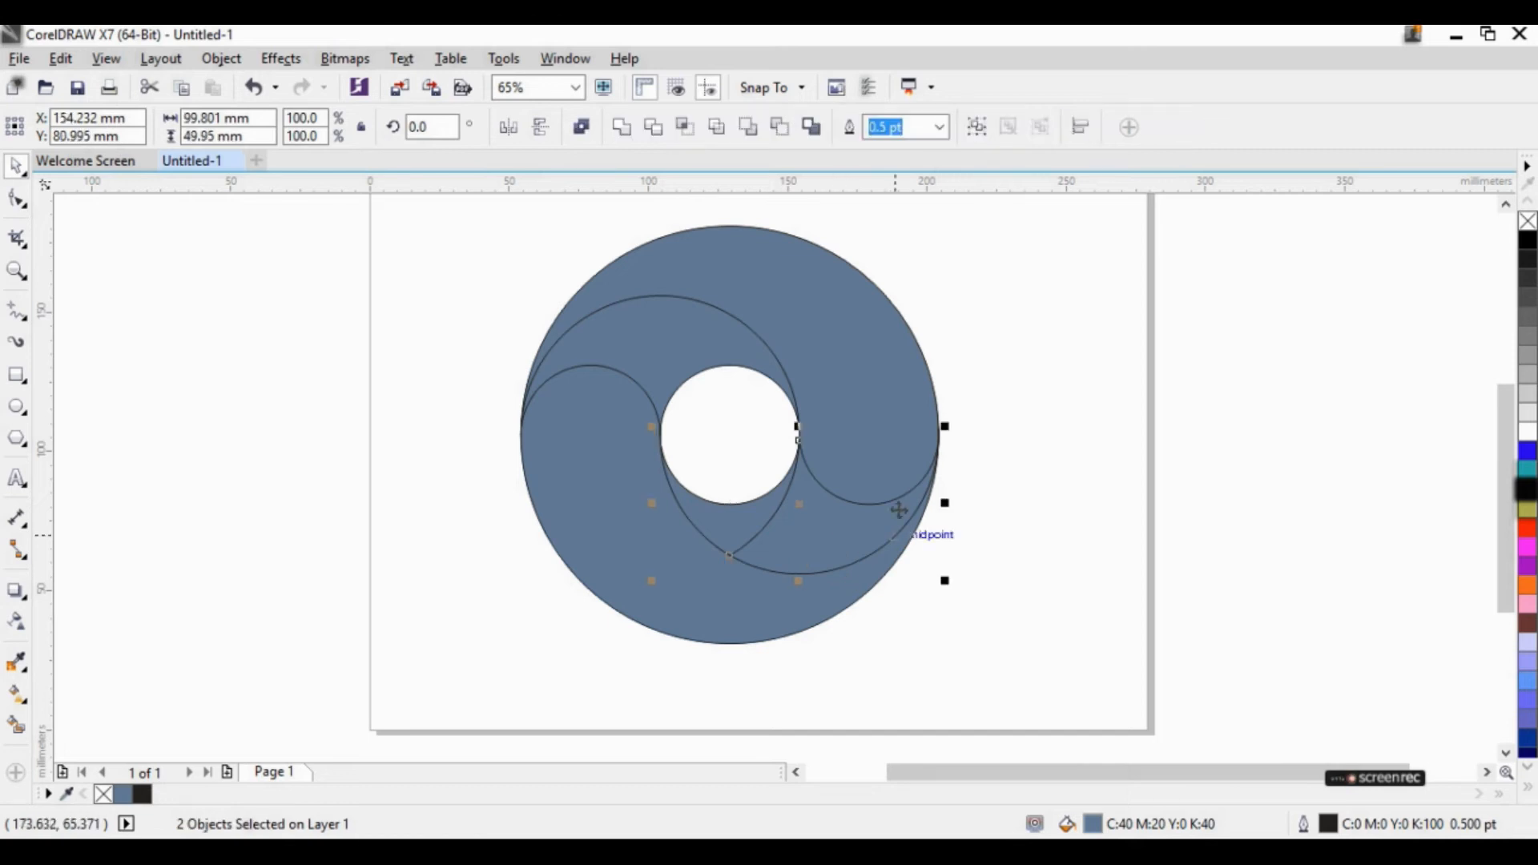
left_click(622, 128)
left_click(1151, 431)
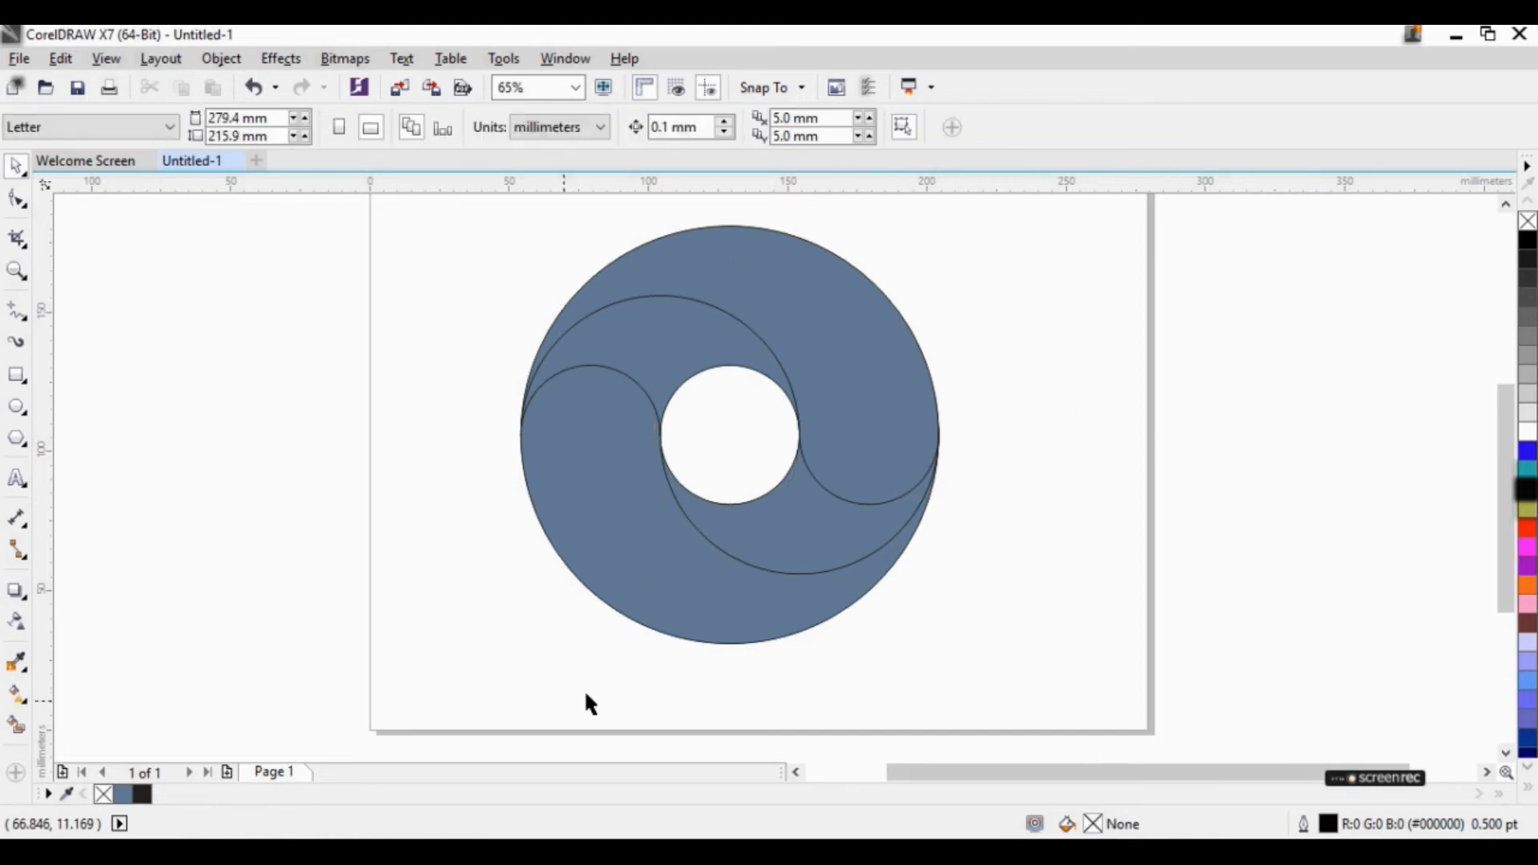
Step: Fill the lower outer swirl with orange (#FF6600)
left_click(660, 571)
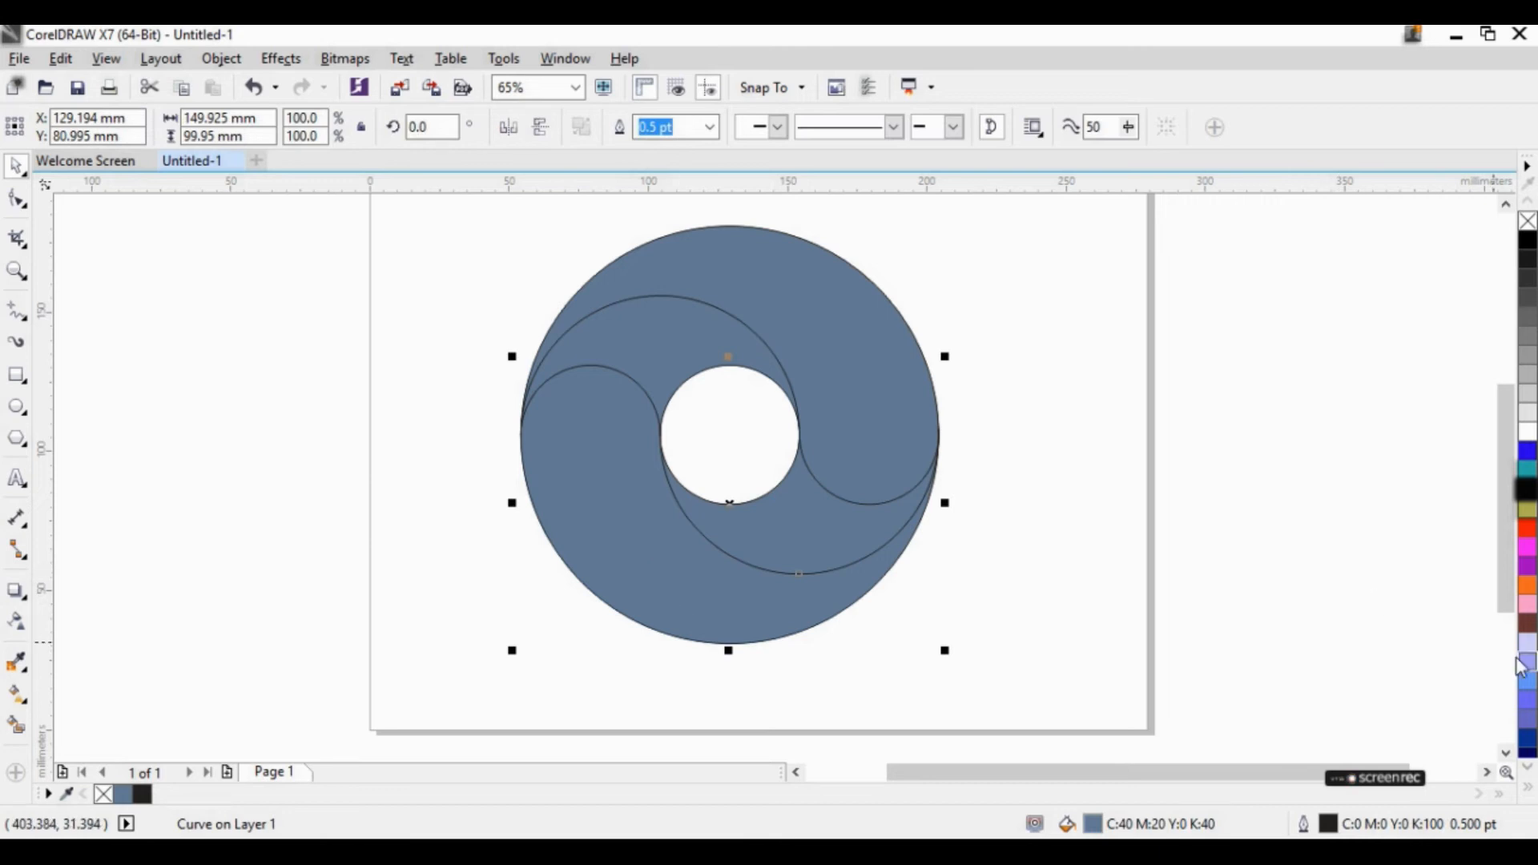
left_click(1527, 587)
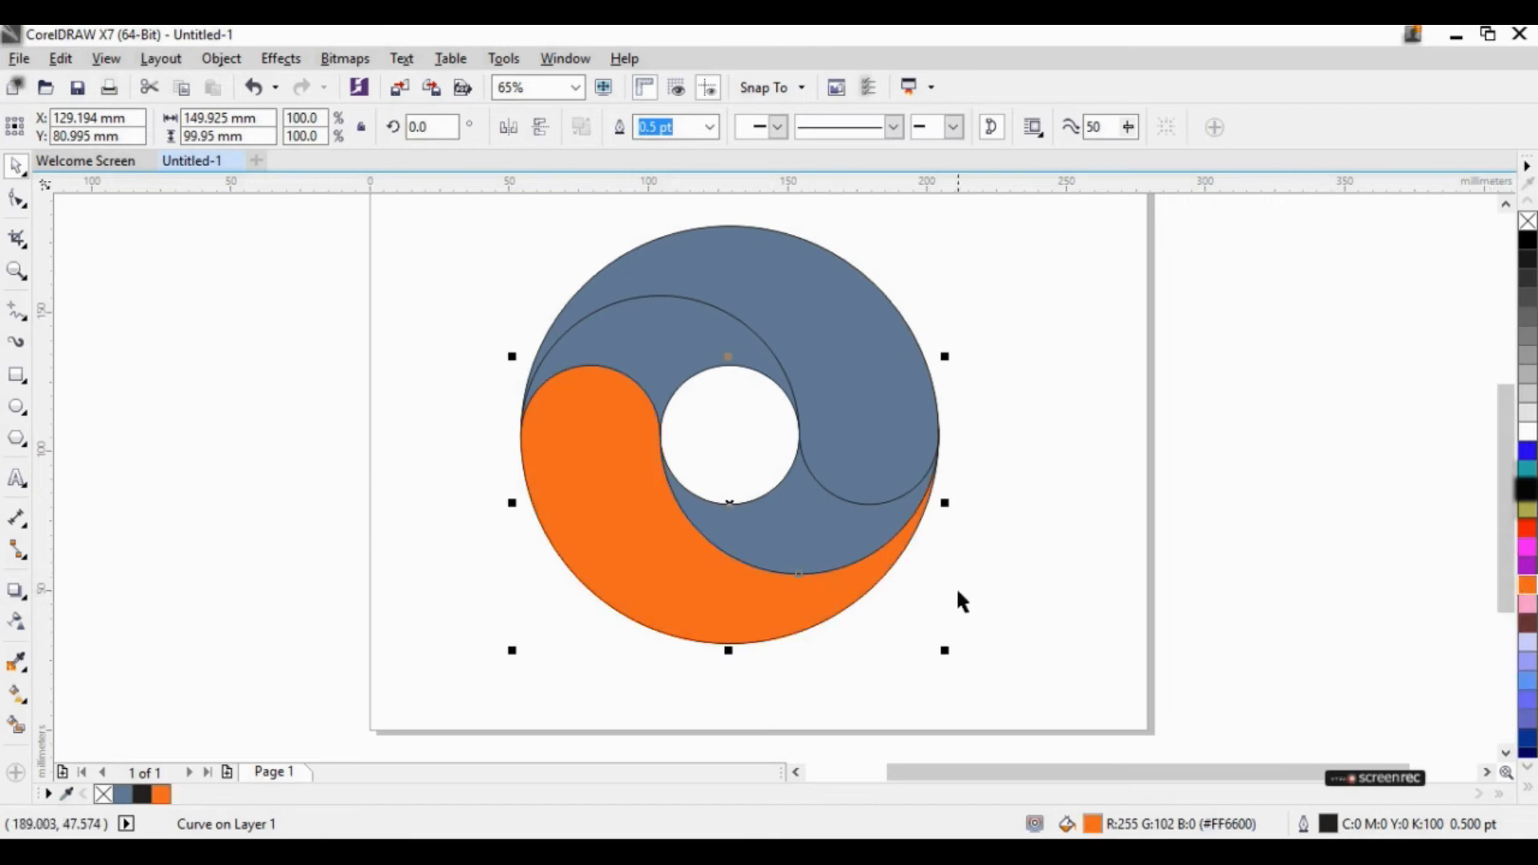
left_click(257, 386)
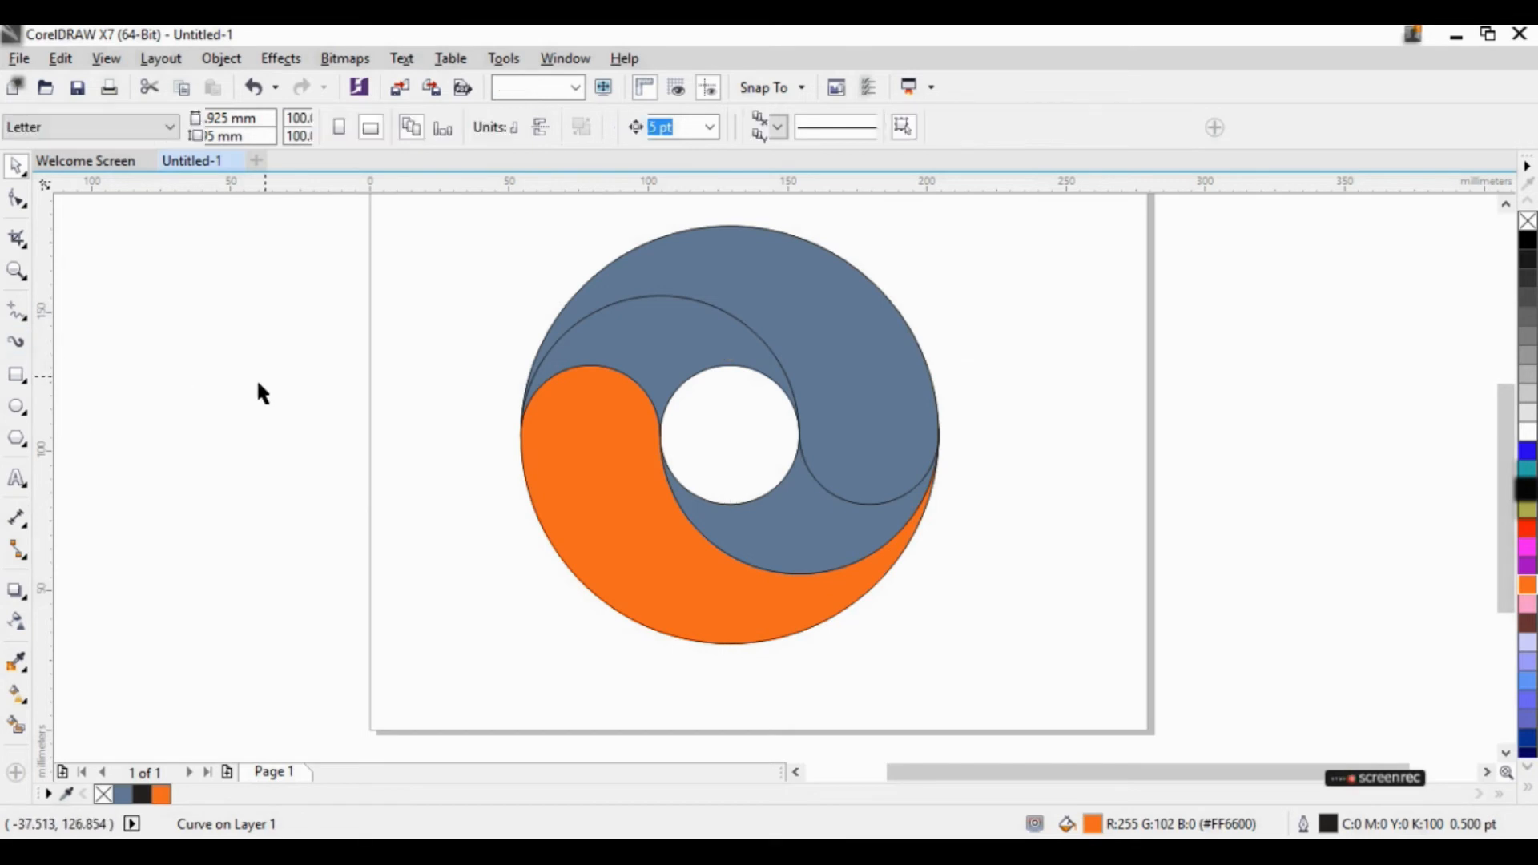
Step: Fill the upper outer swirl with orange (#FF6600) and the lower outer swirl with magenta (#FF00FF)
left_click(823, 305)
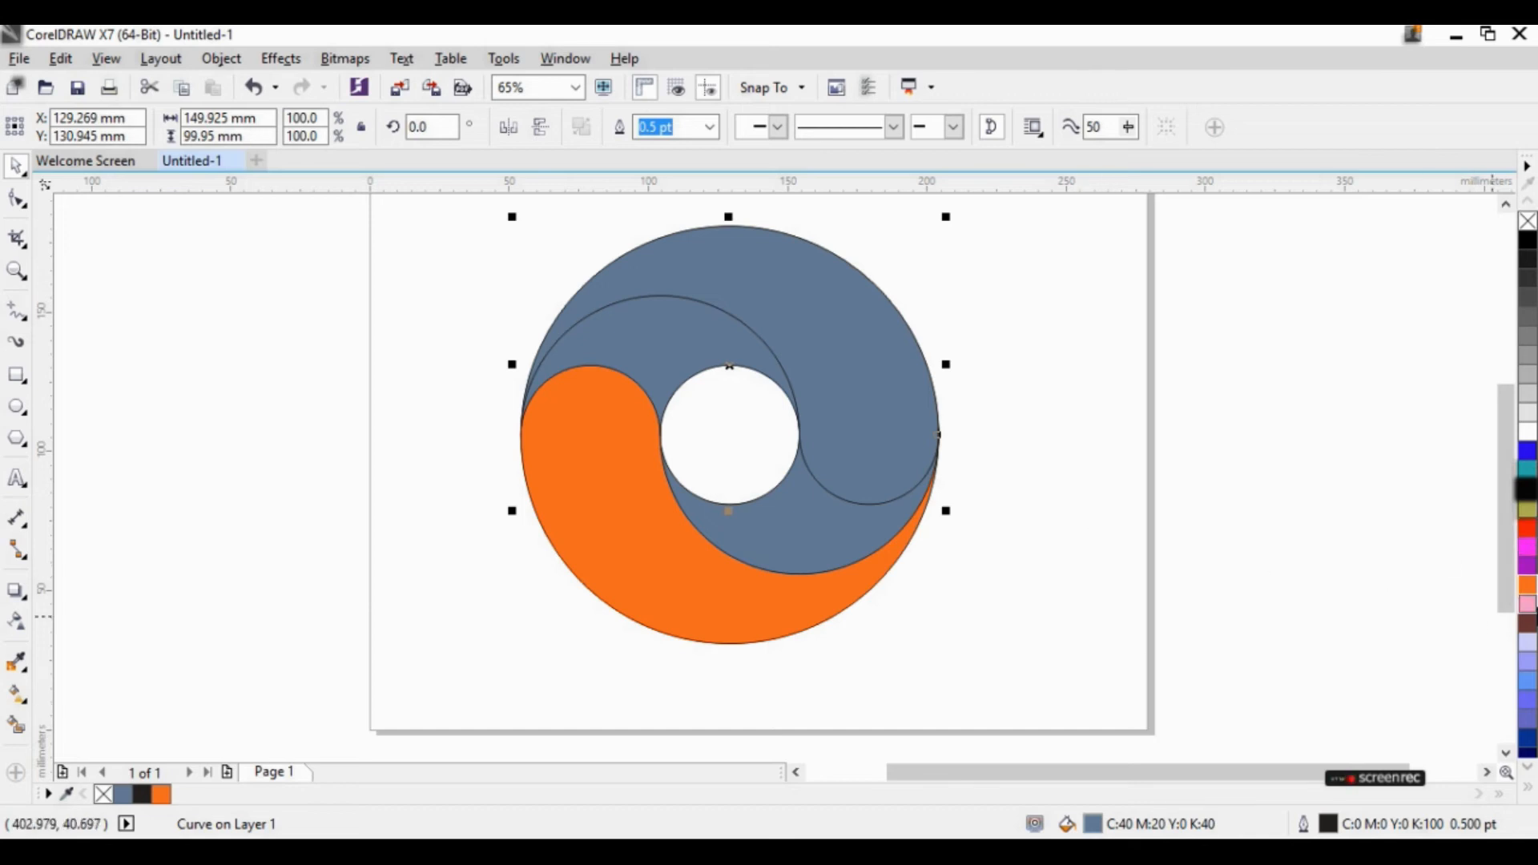
left_click(1527, 585)
left_click(824, 696)
left_click(731, 621)
left_click(1529, 544)
left_click(993, 658)
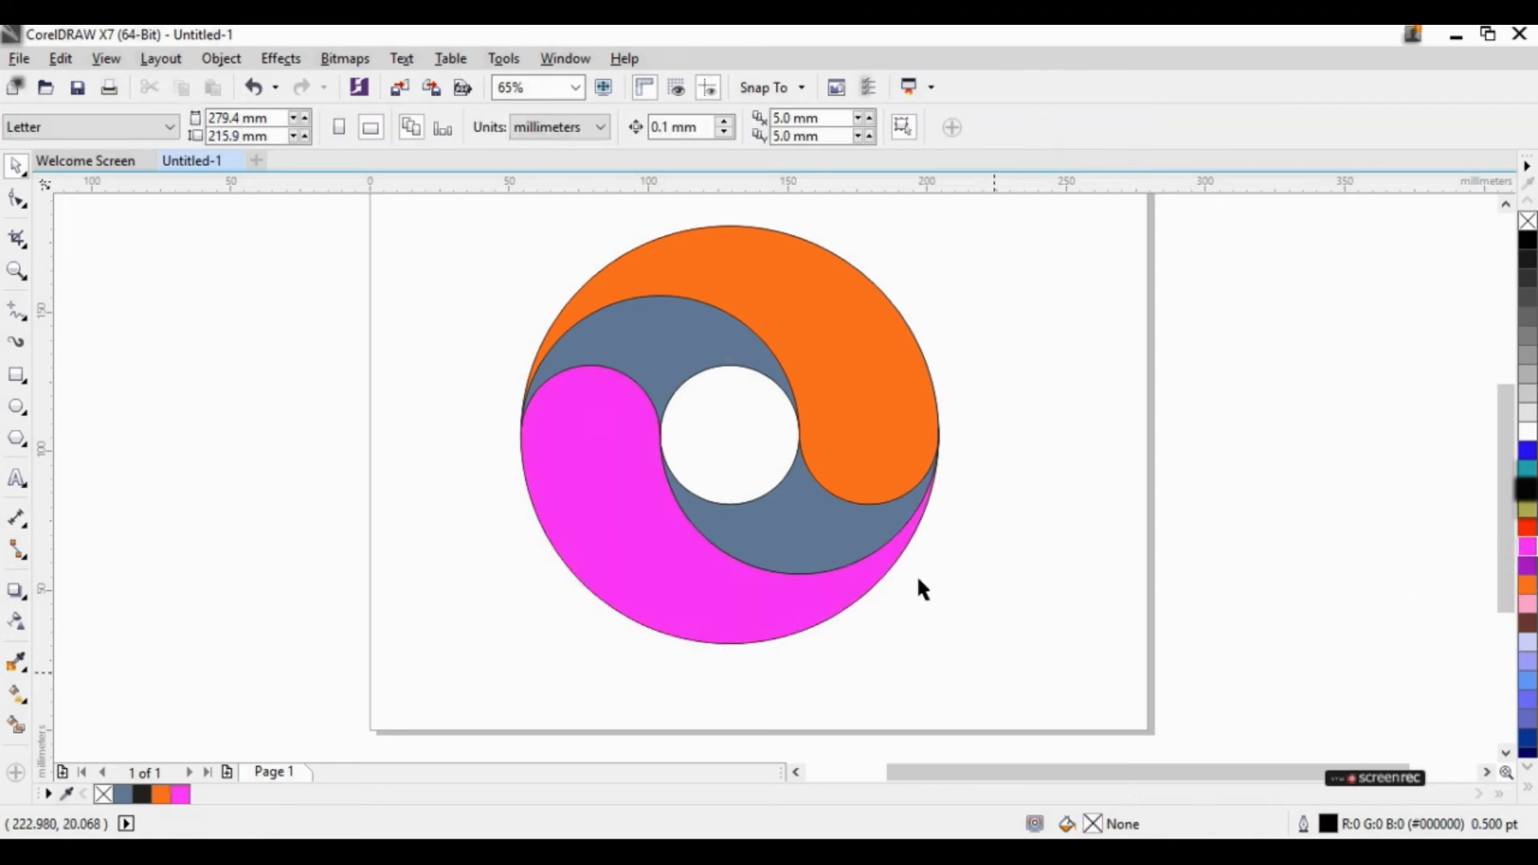
Step: Fill the upper inner swirl with the same orange and the lower inner swirl with the same magenta
left_click(652, 361)
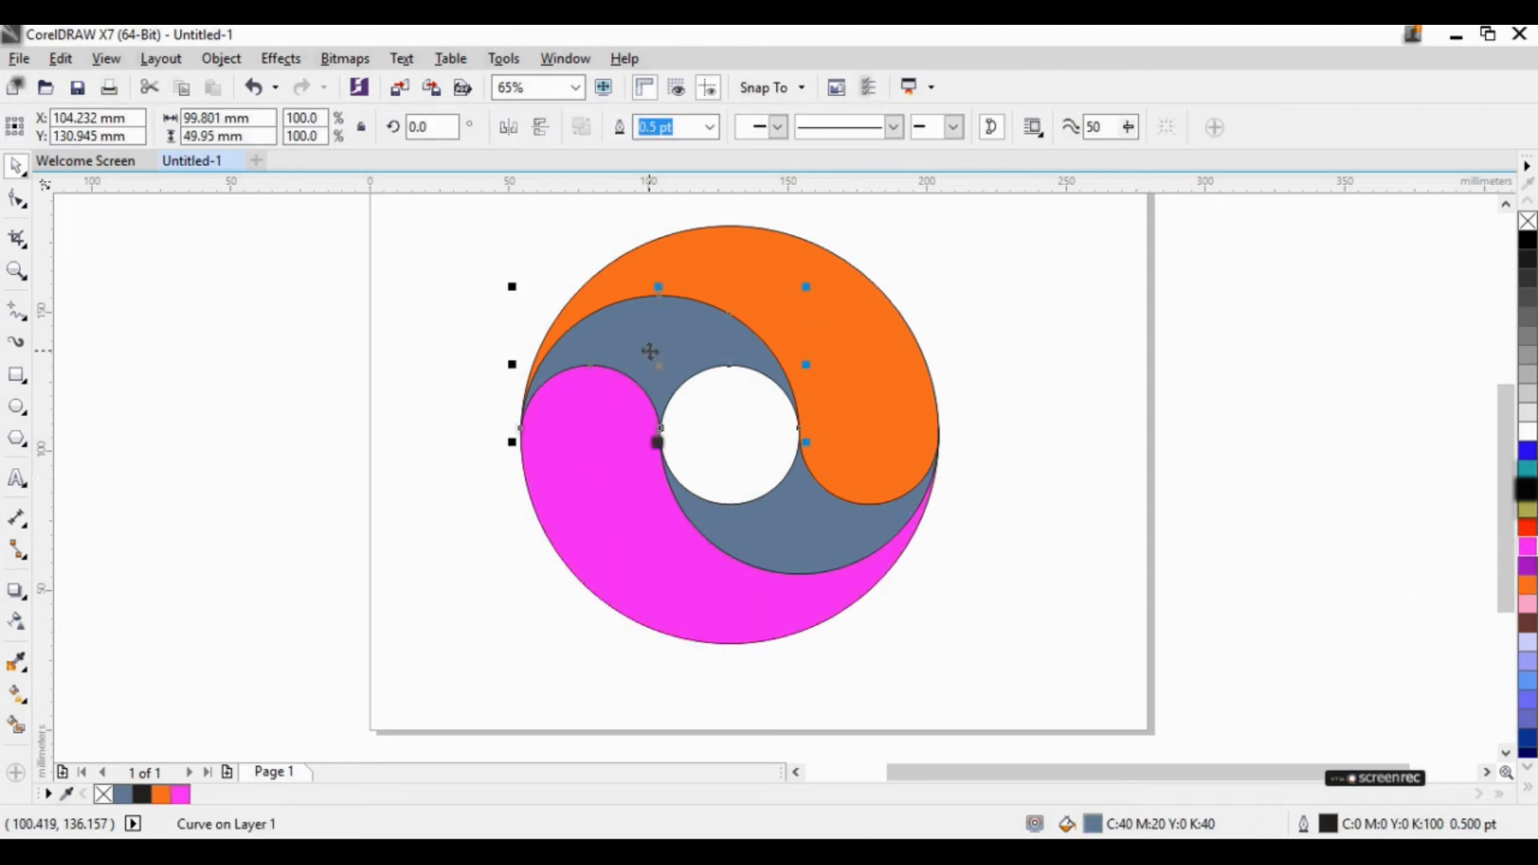
left_click(1529, 591)
left_click(995, 642)
left_click(800, 535)
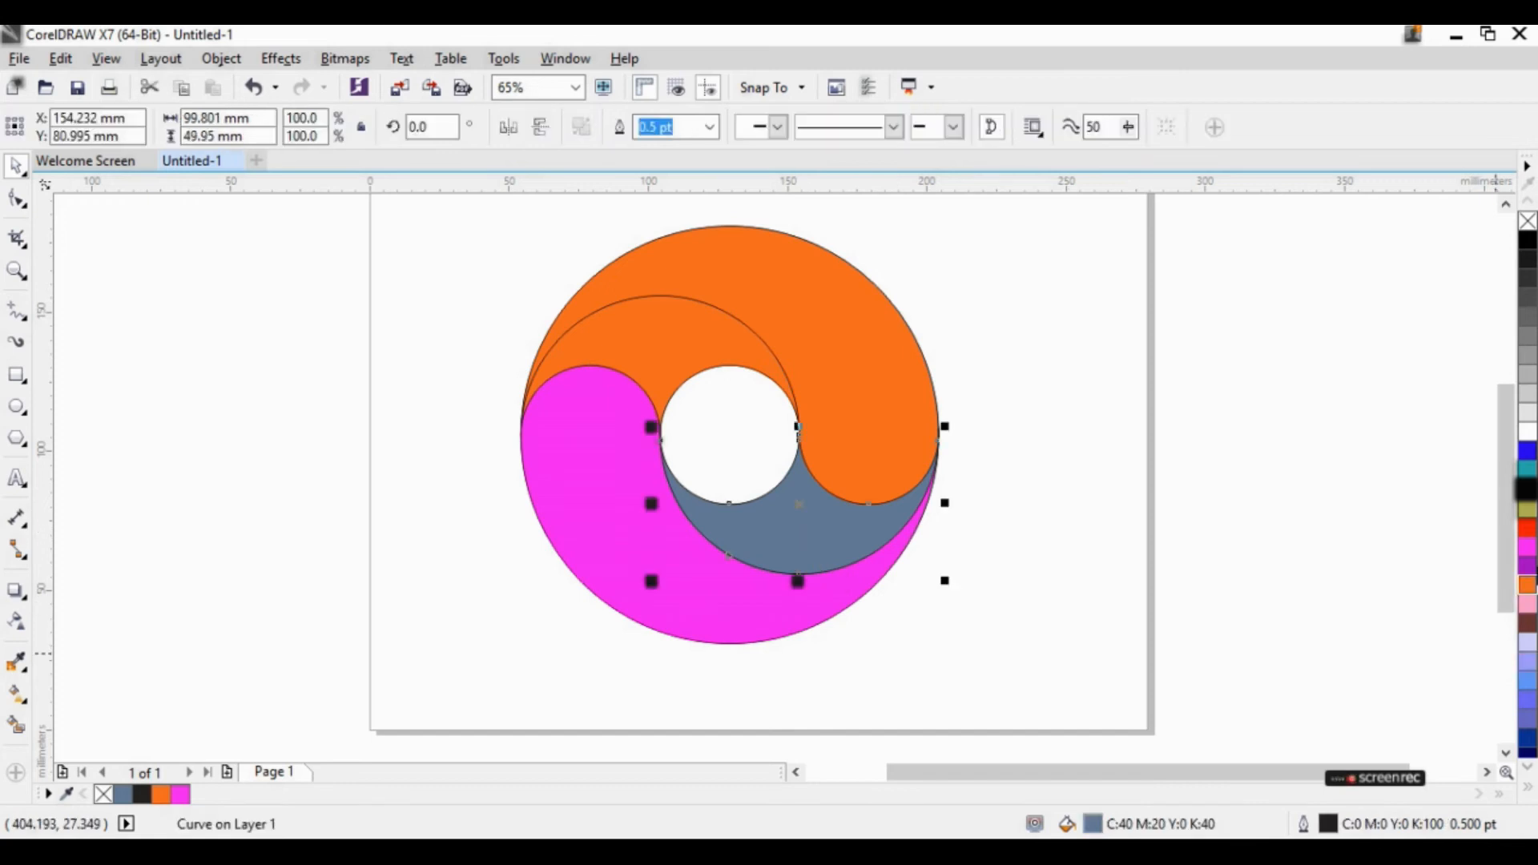
left_click(1528, 551)
left_click(1017, 609)
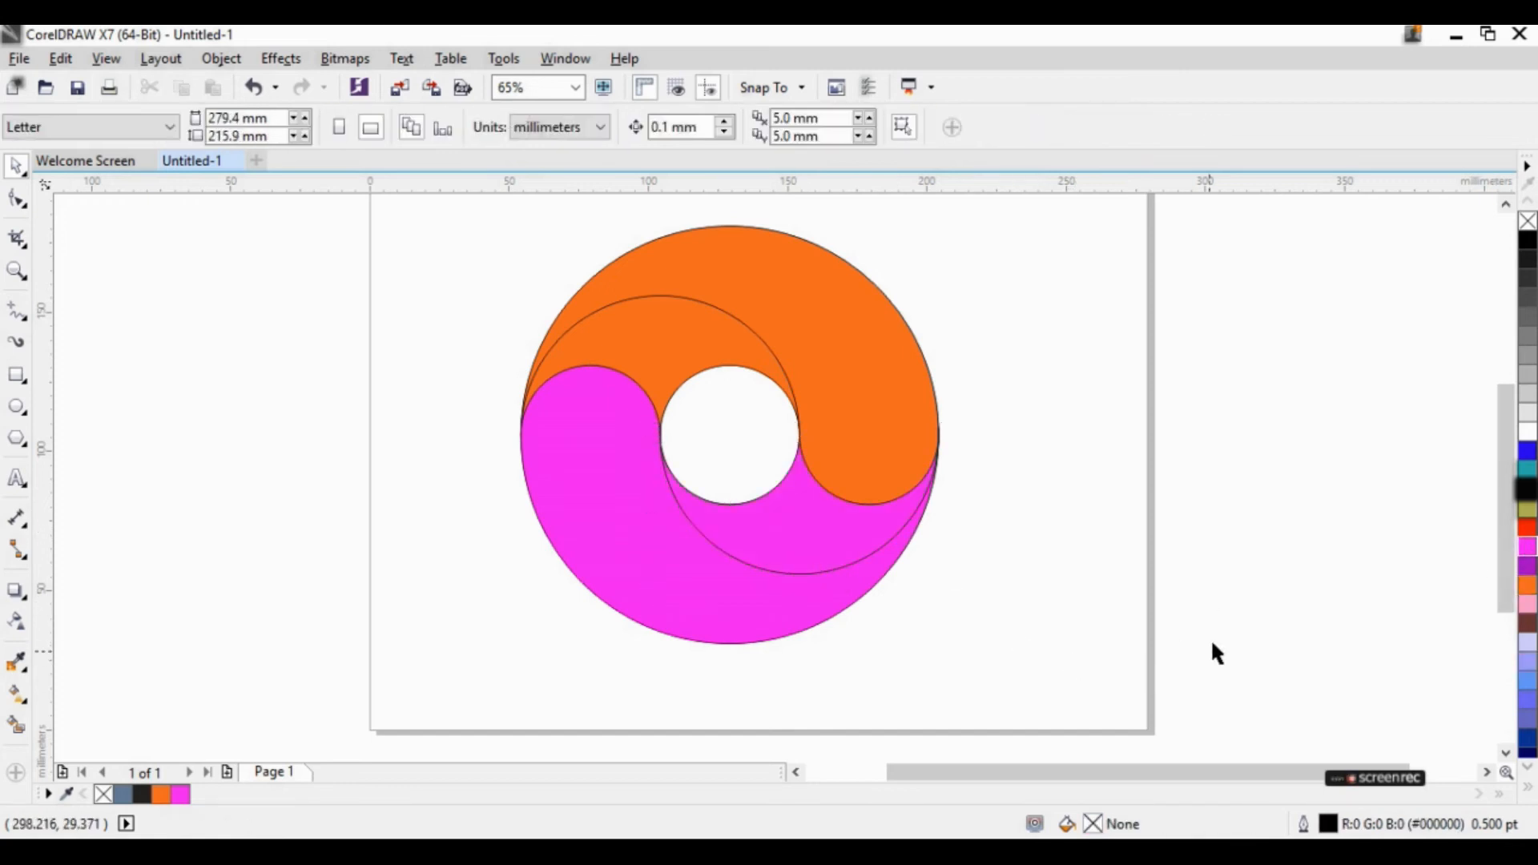
Step: Apply a linear fountain fill to the upper inner swirl, running from orange at its outer tip to black above the central circle
left_click(657, 350)
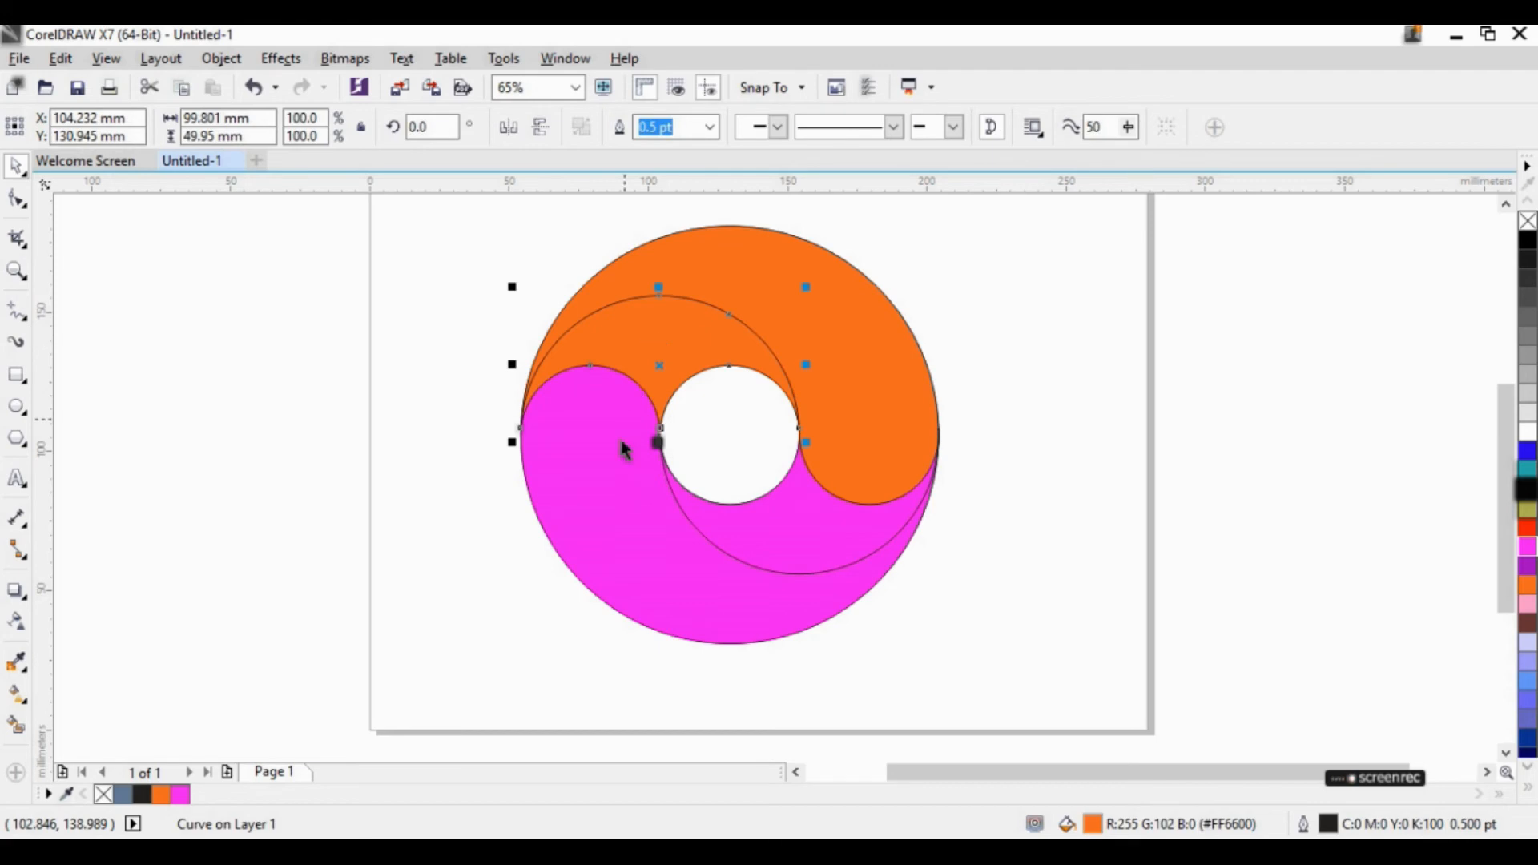
left_click(17, 695)
left_click_drag(565, 376, 743, 324)
left_click_drag(1528, 242, 741, 320)
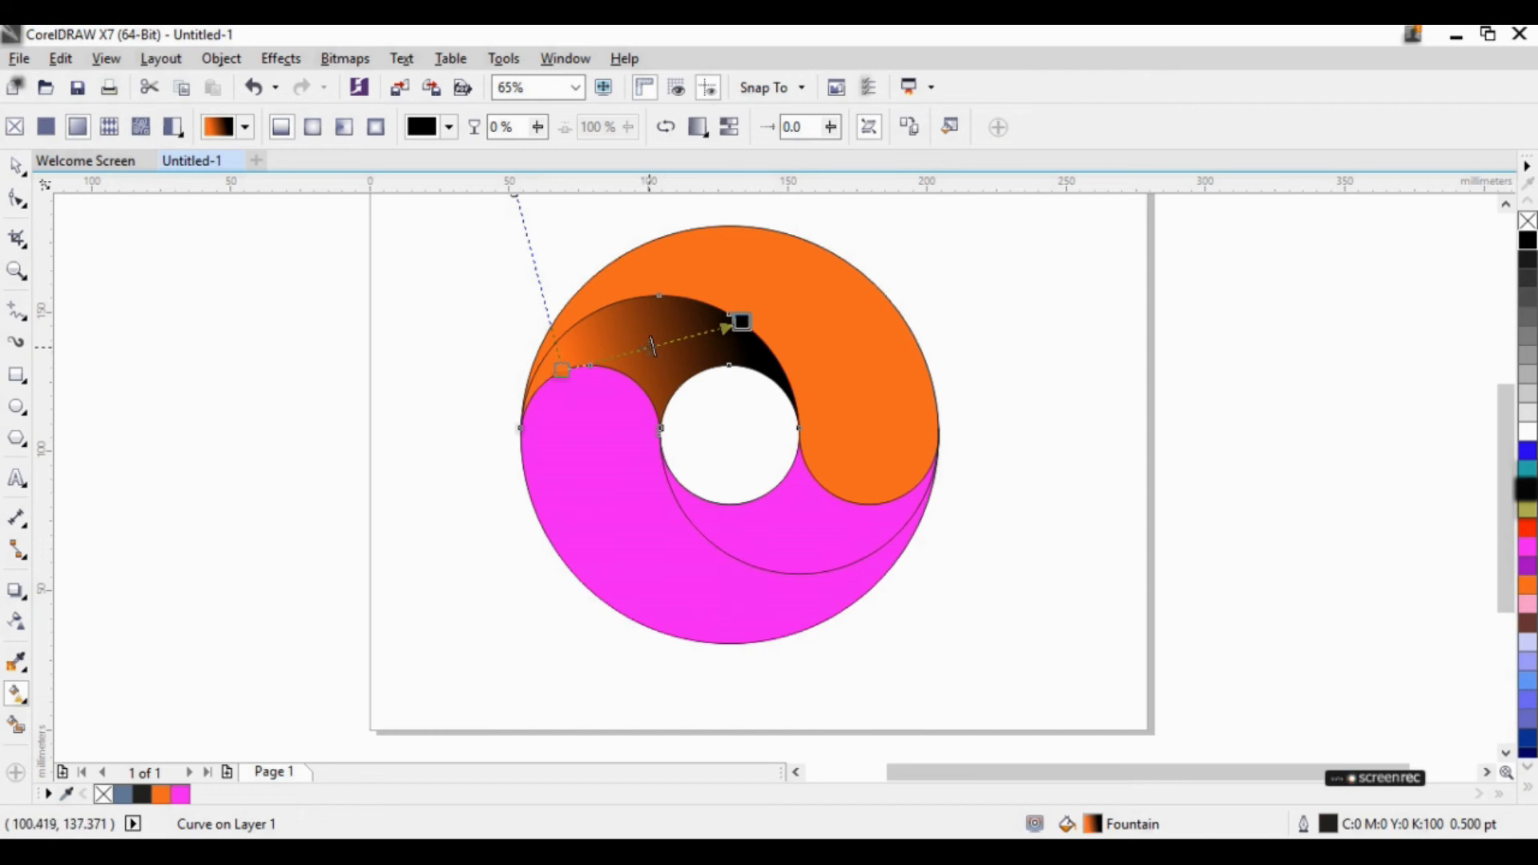
left_click_drag(742, 321, 727, 328)
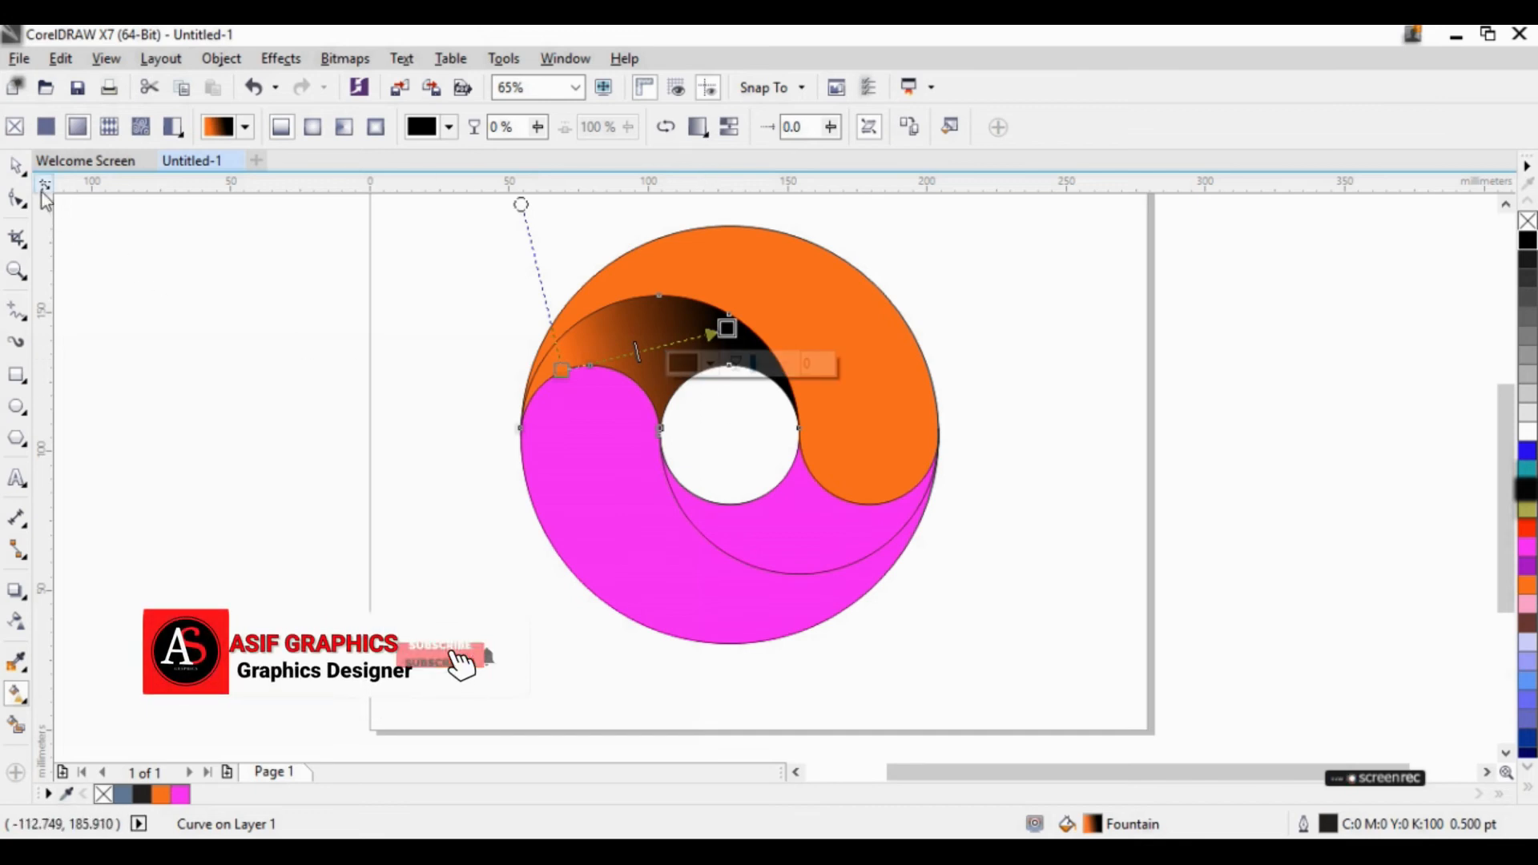
left_click(17, 167)
Step: Apply a linear magenta-to-black fountain fill across the lower inner swirl
left_click(776, 542)
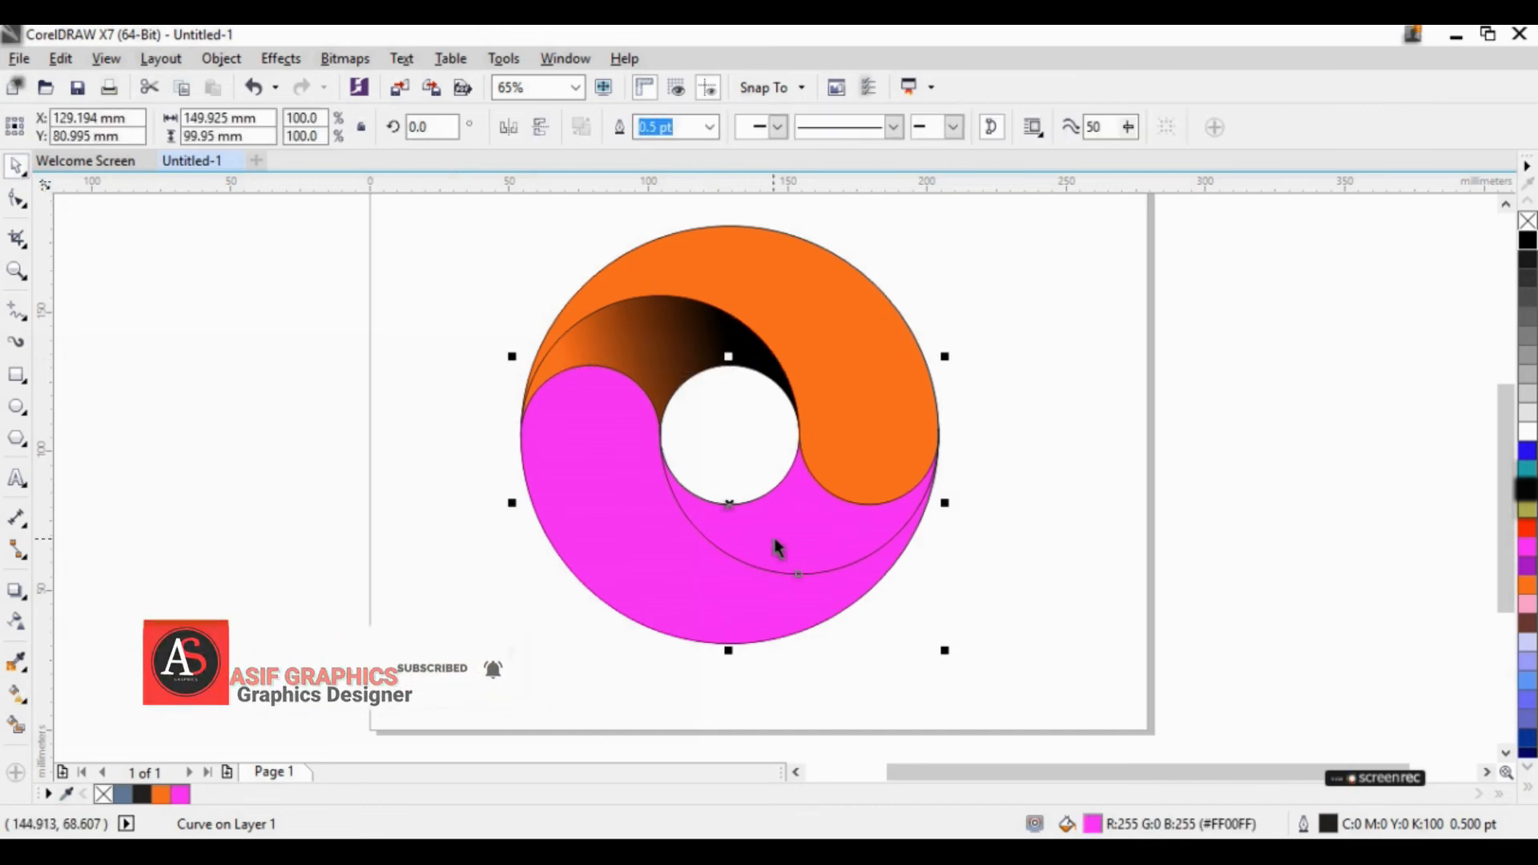
left_click(1003, 670)
left_click(776, 539)
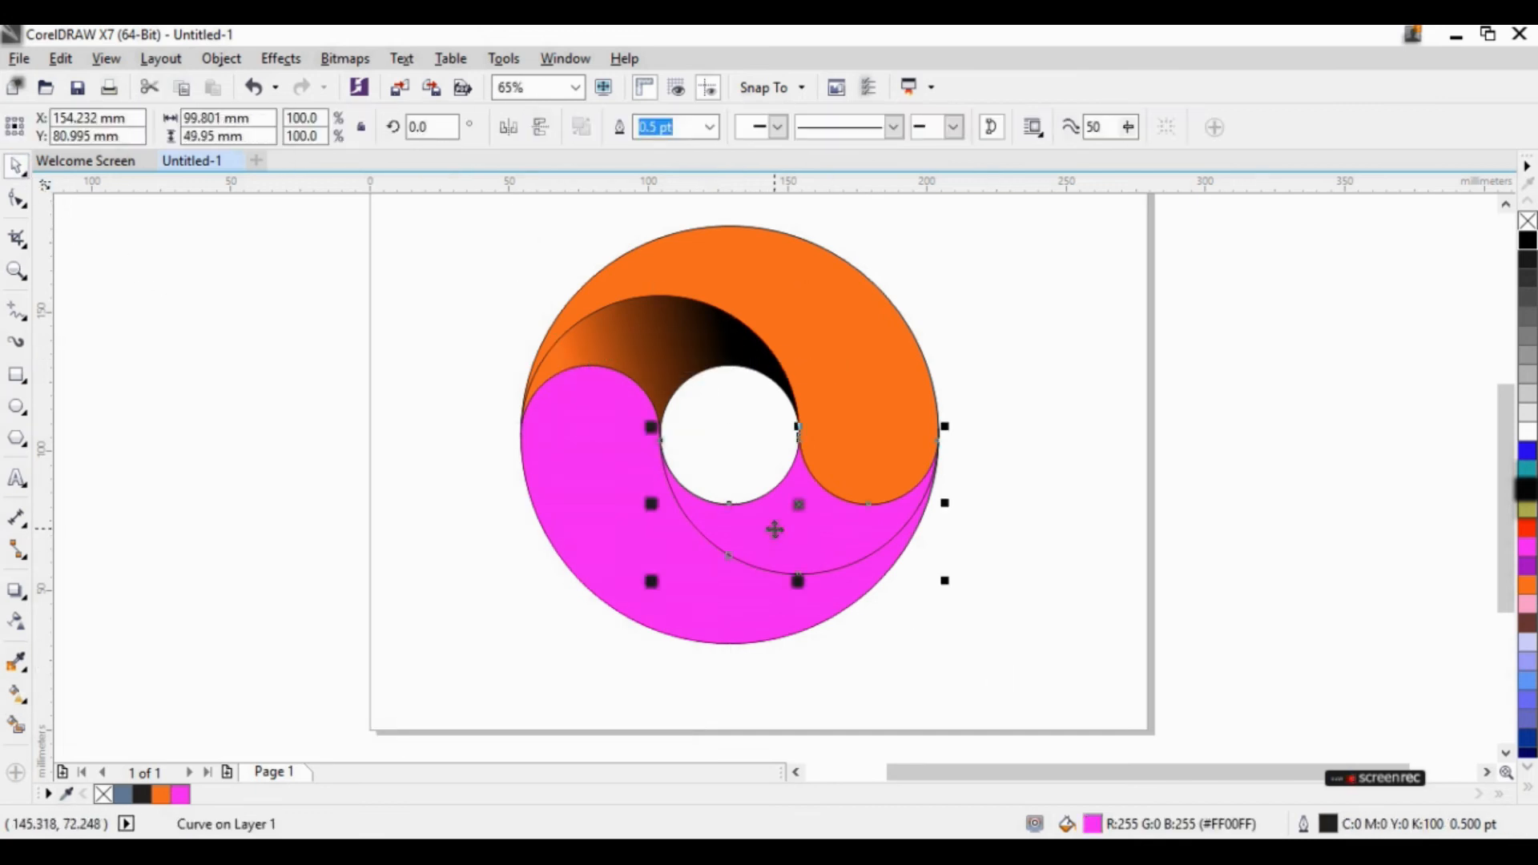
left_click(16, 728)
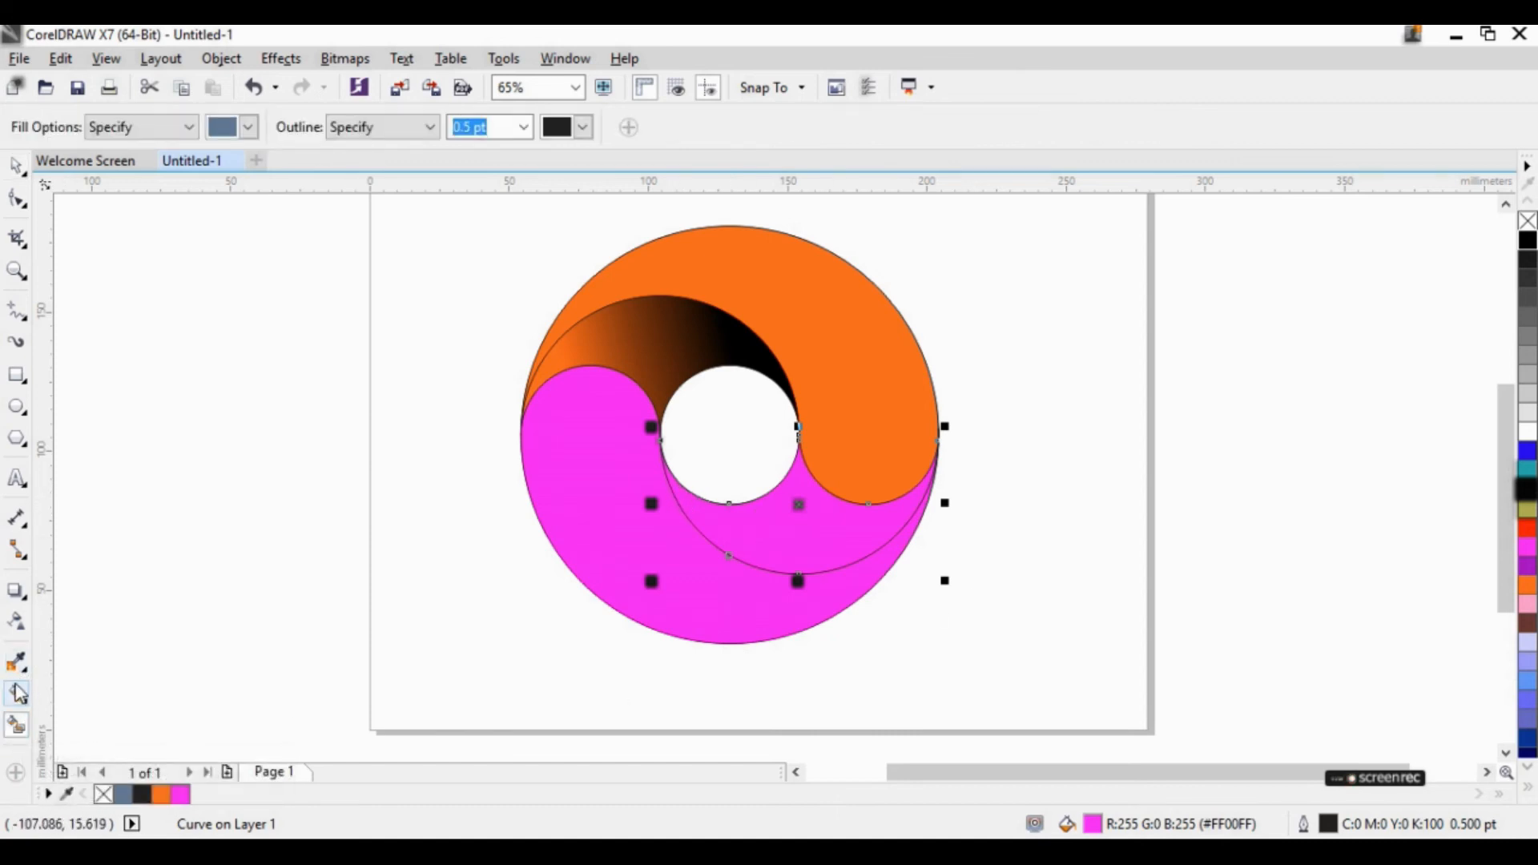
left_click(18, 696)
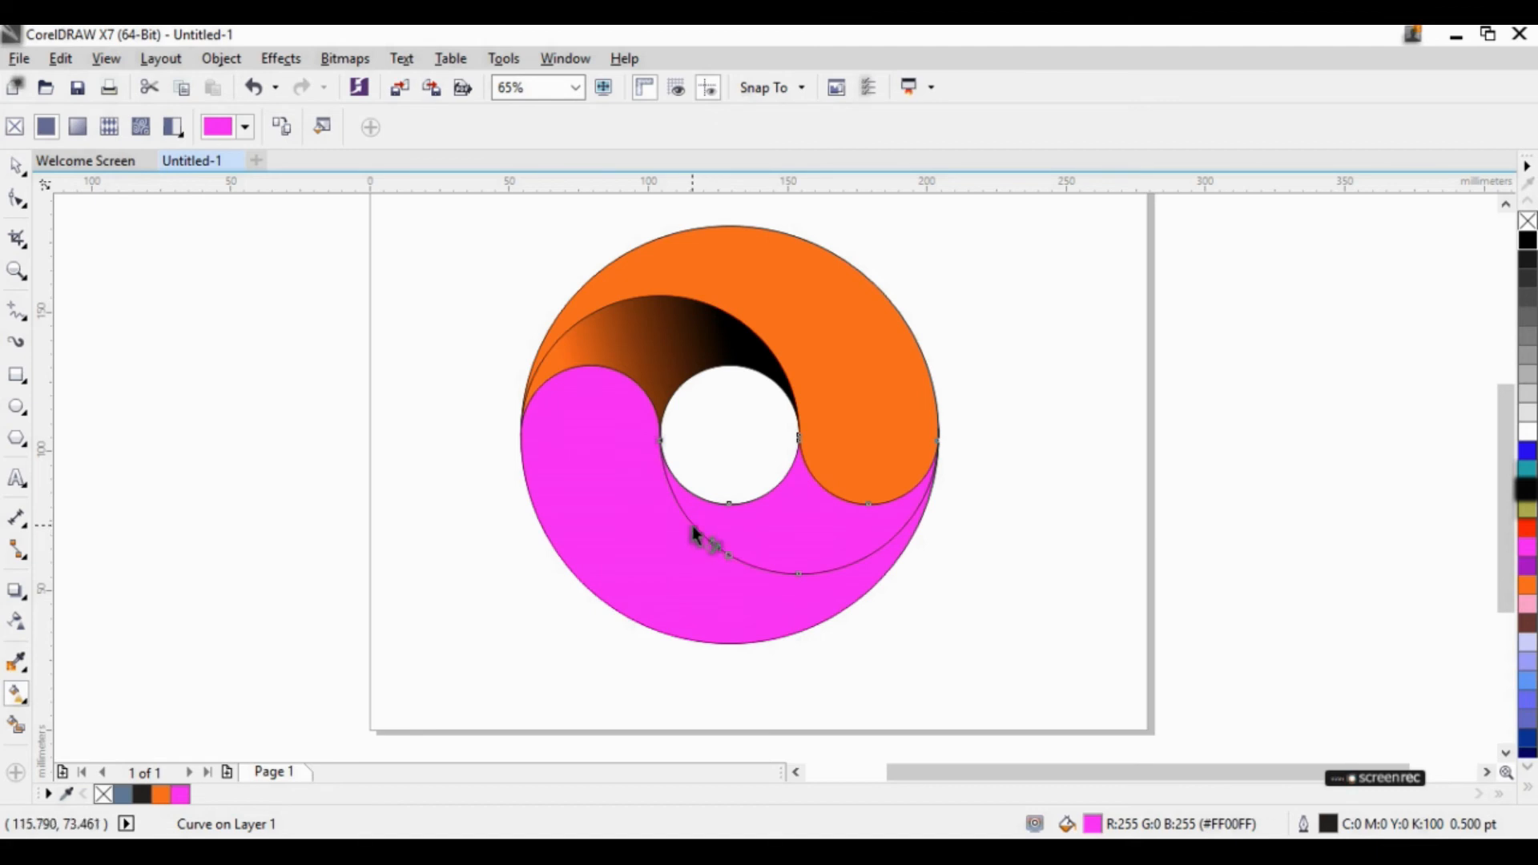
left_click_drag(691, 523, 884, 510)
Step: Reverse and adjust the lower inner swirl's gradient so magenta starts at its outer tip and black ends below the central circle
left_click_drag(691, 524, 831, 447)
left_click_drag(883, 503, 690, 520)
left_click_drag(831, 450, 841, 499)
left_click_drag(690, 520, 720, 535)
left_click_drag(841, 499, 886, 468)
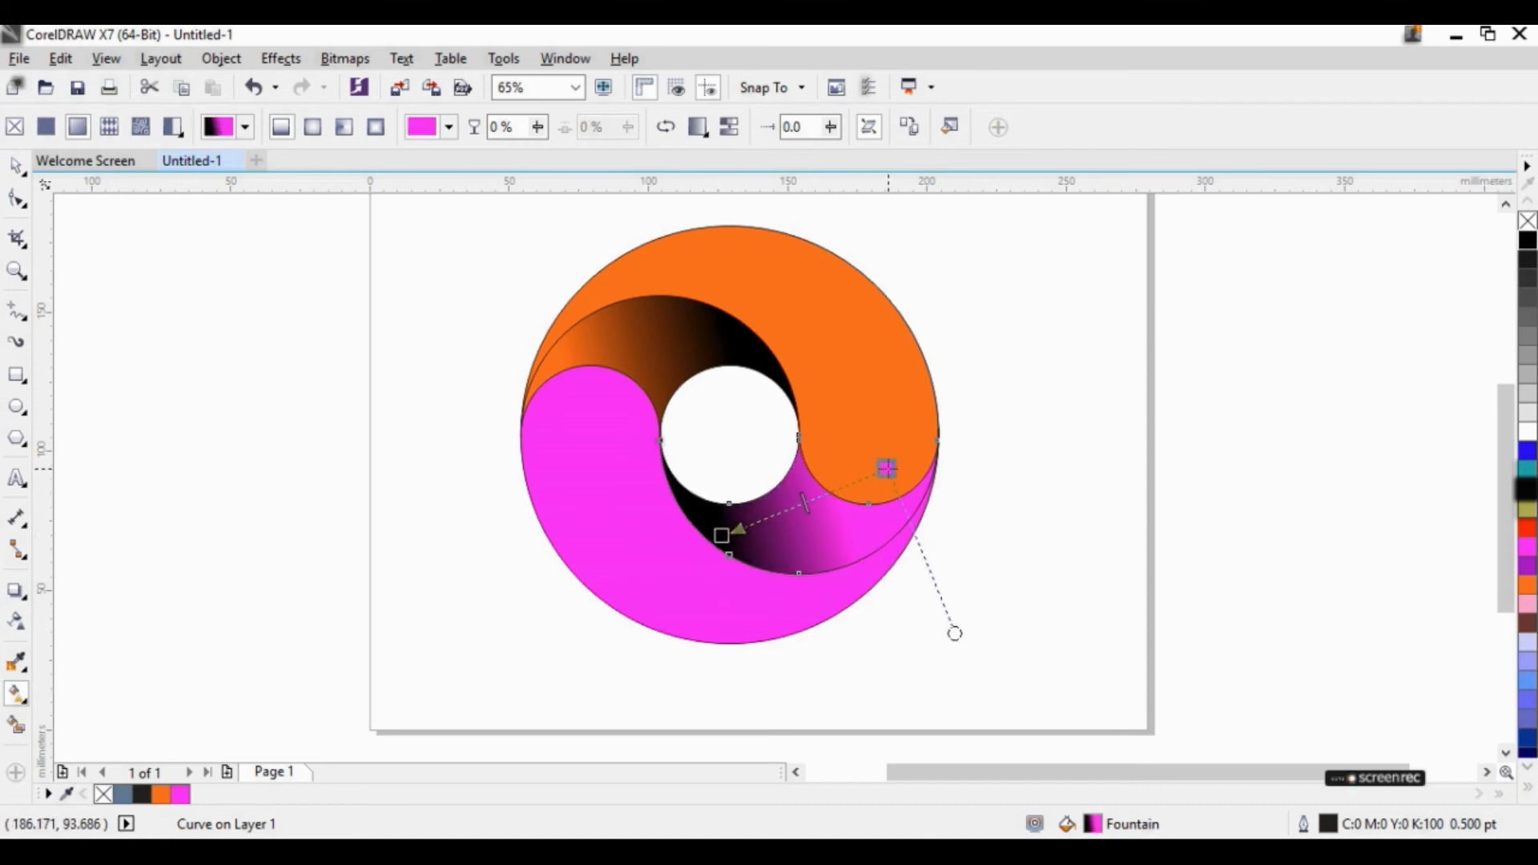
left_click_drag(721, 535, 730, 539)
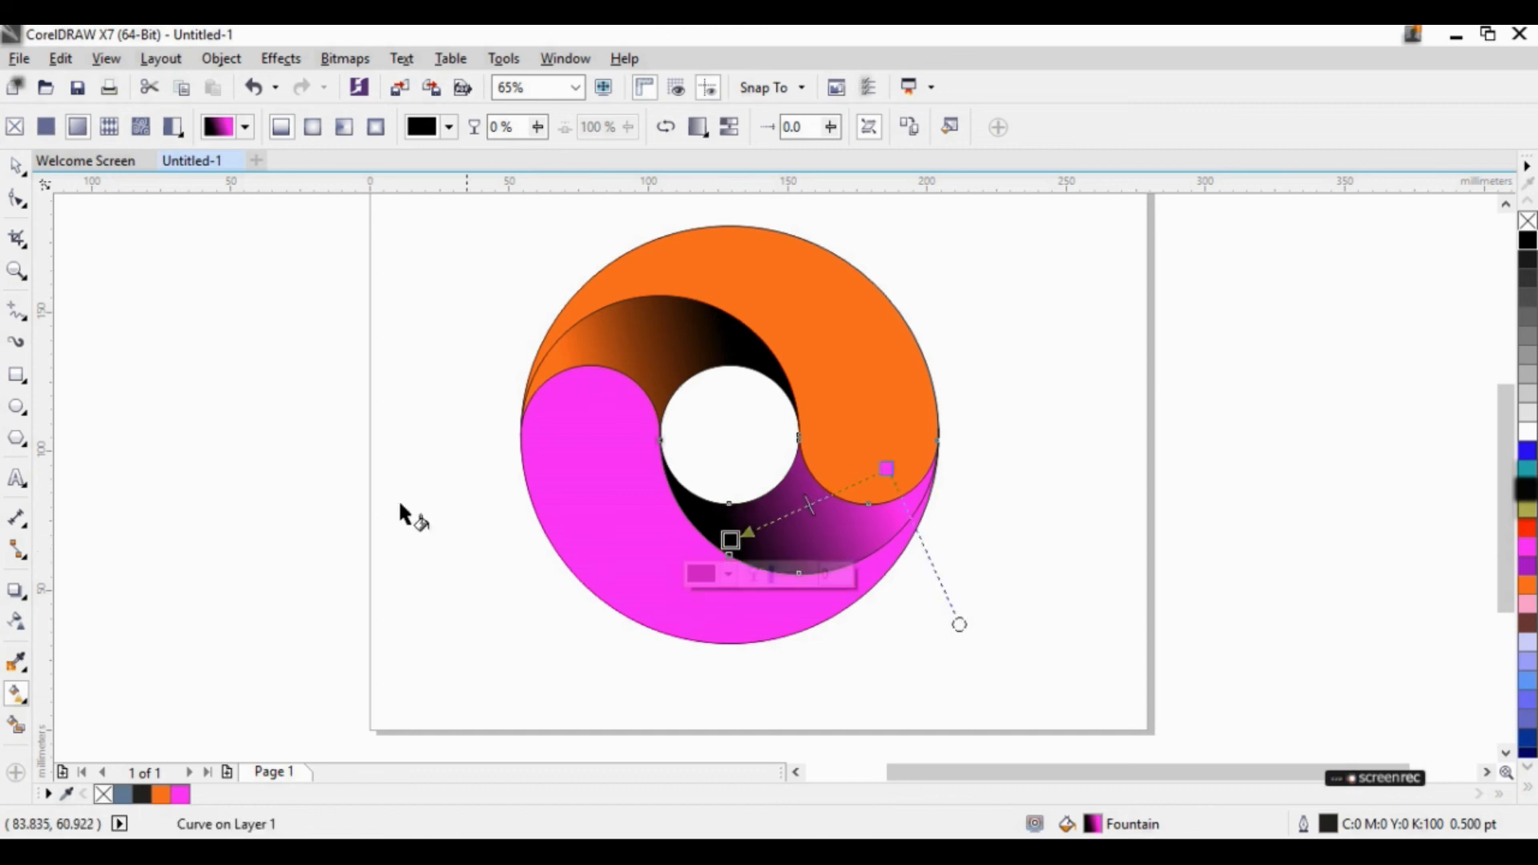
left_click(16, 165)
left_click(973, 524)
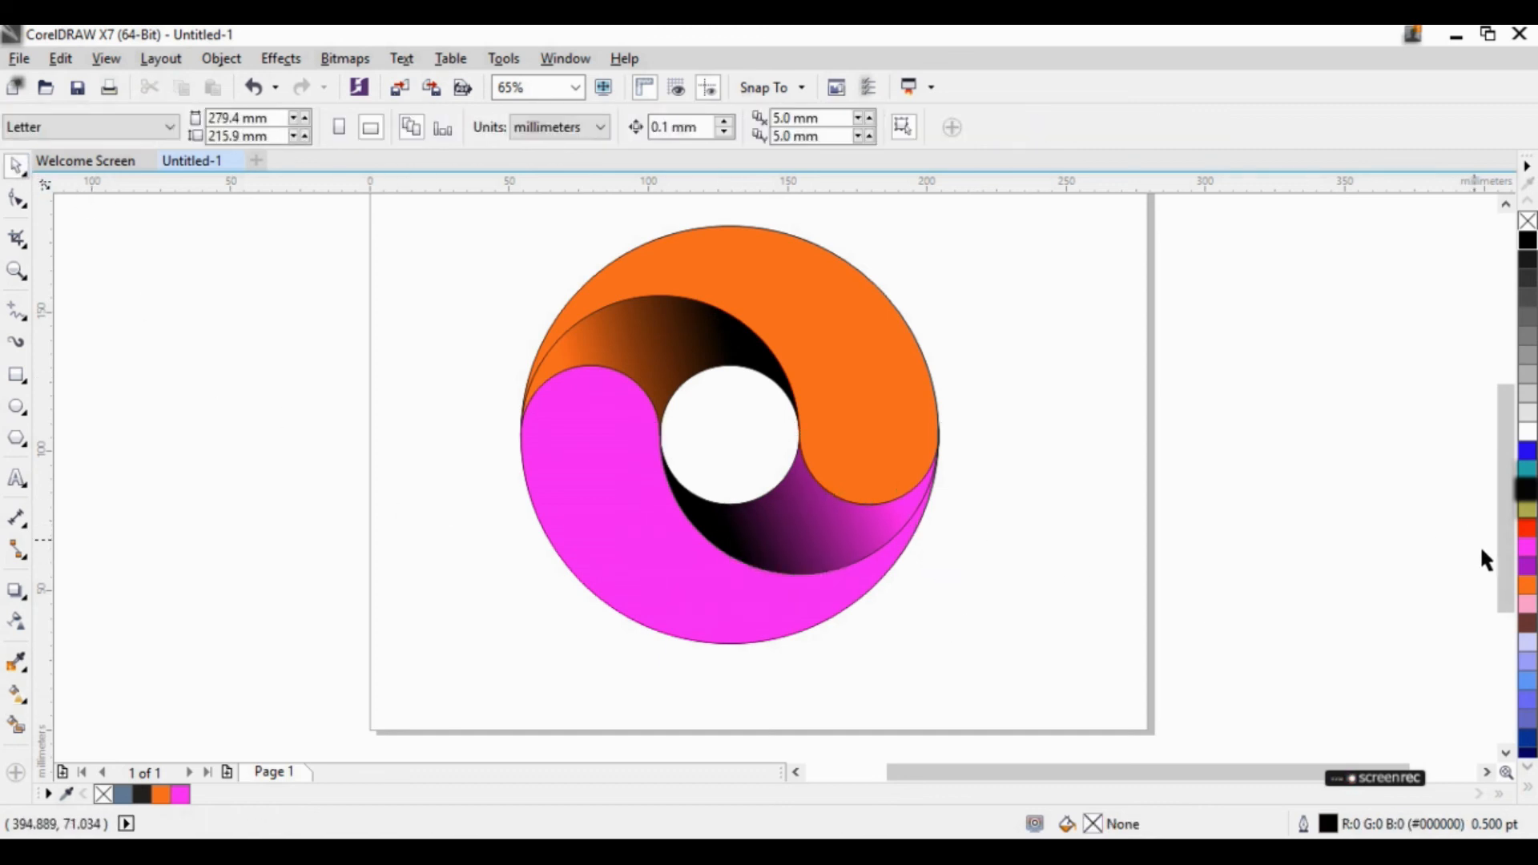
Step: Remove the outline from all objects of the logo
scroll(1504, 541, "up", 2)
scroll(1504, 542, "down", 1)
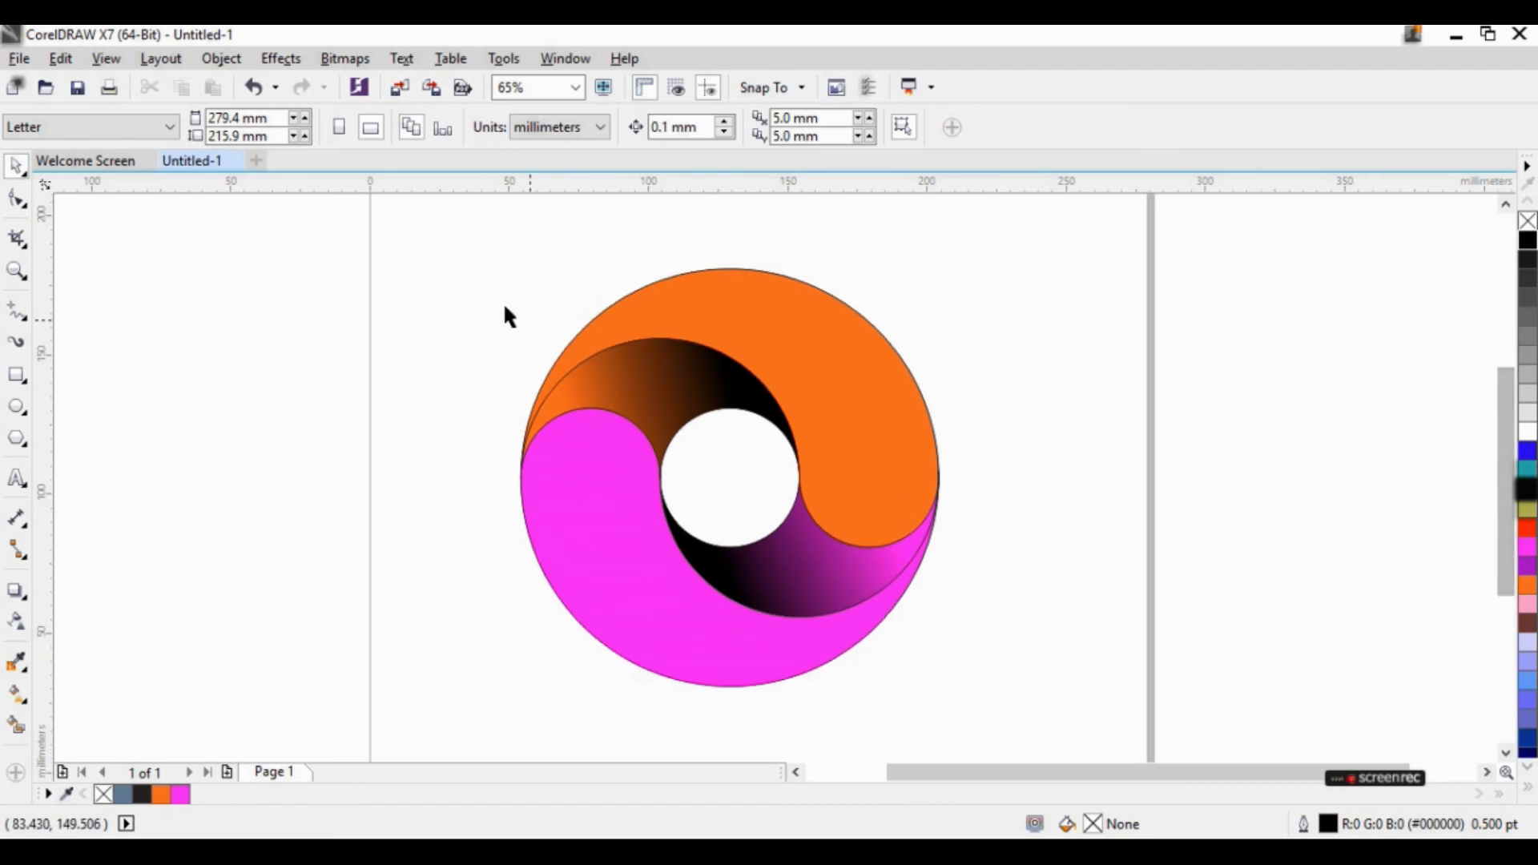
left_click_drag(437, 238, 1163, 711)
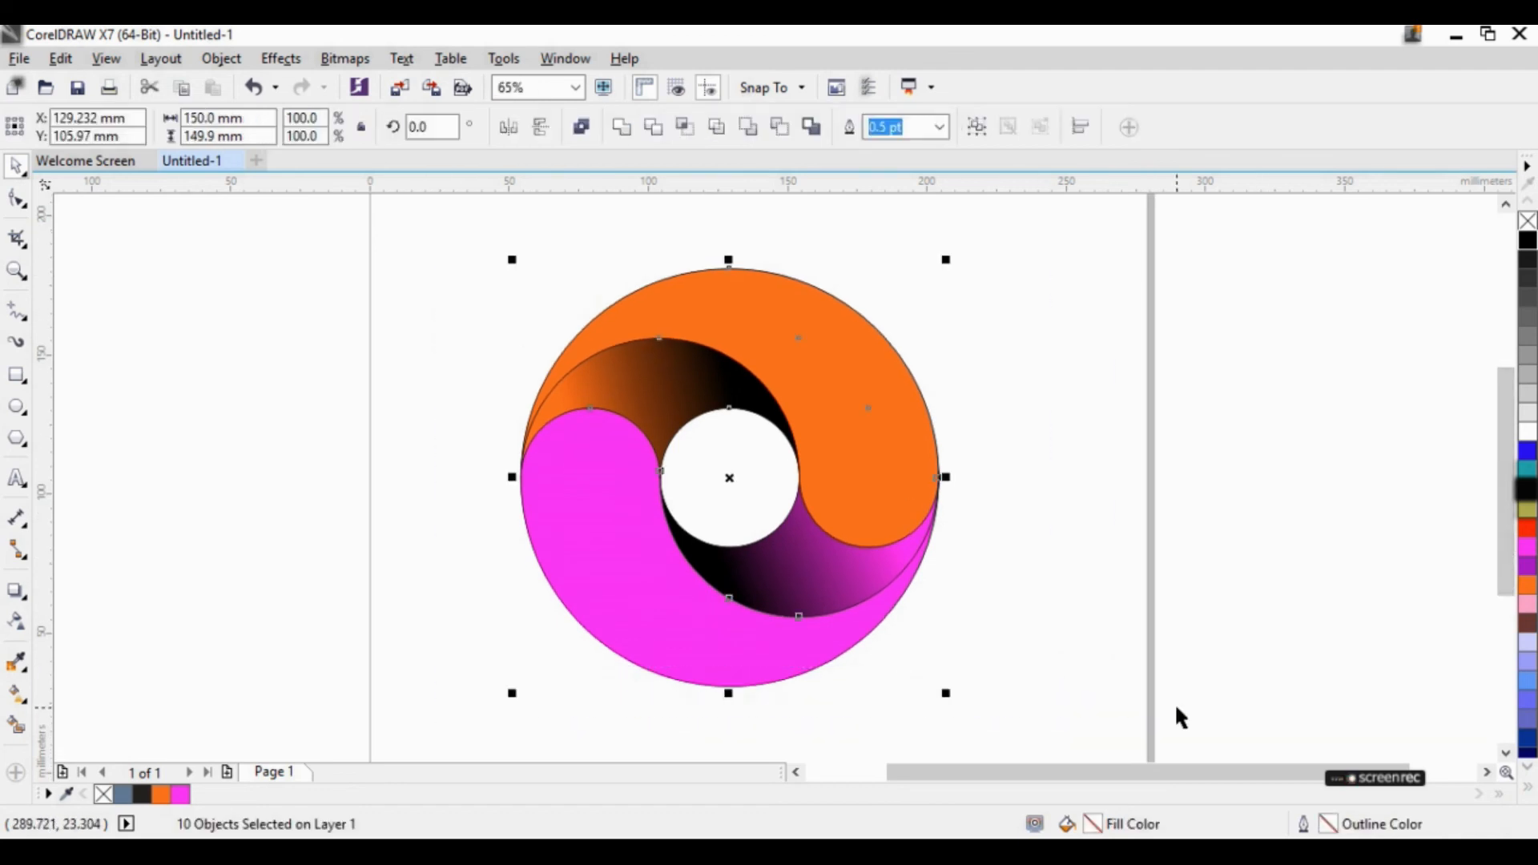
right_click(1528, 223)
left_click(1059, 450)
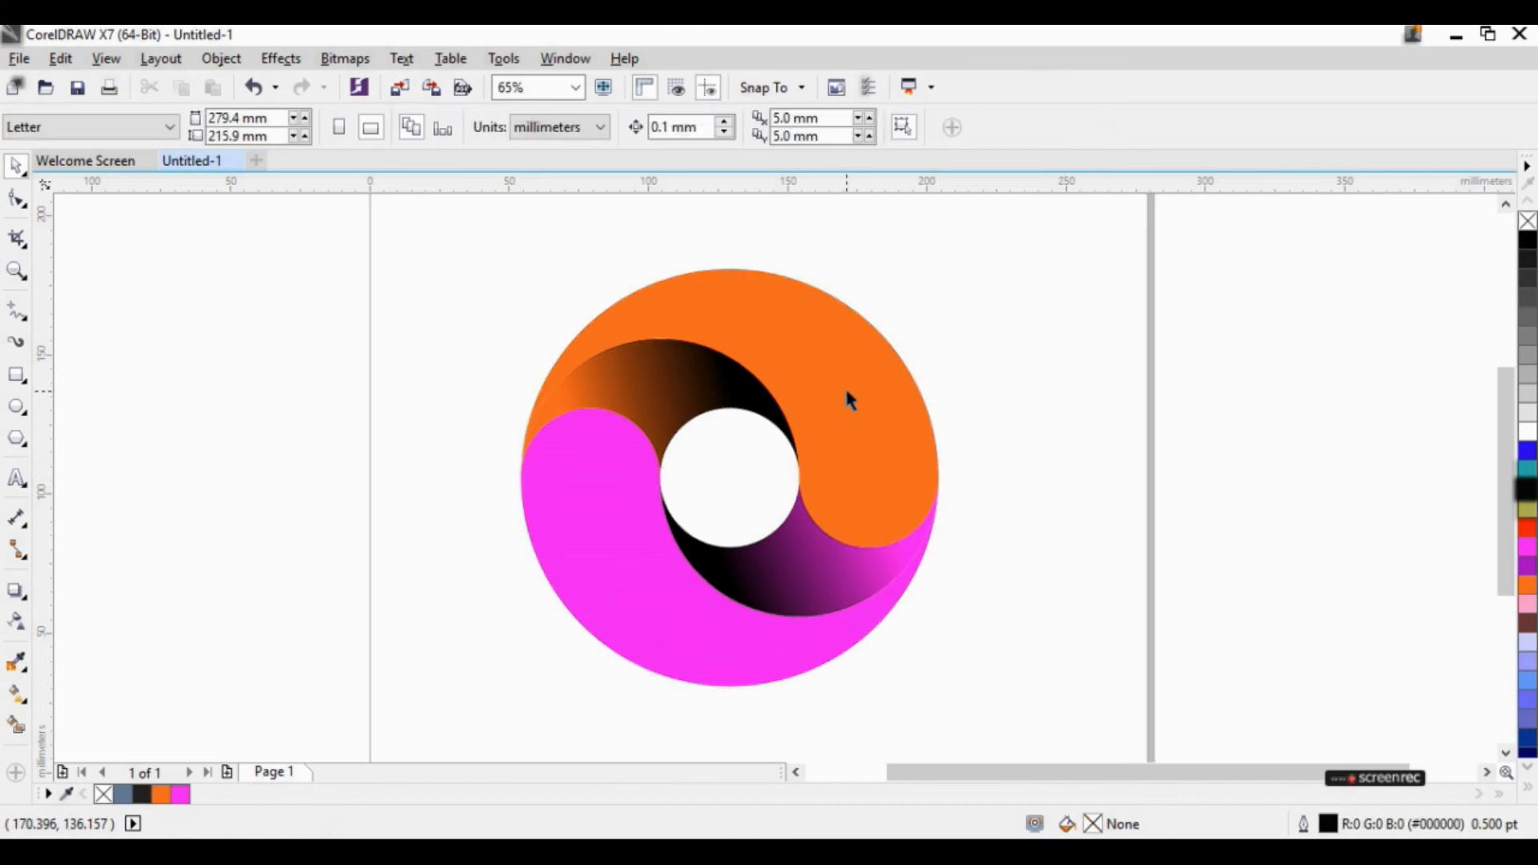
Step: Apply a one-step inside contour with a 0.5 mm offset to the orange outer swirl
left_click(813, 368)
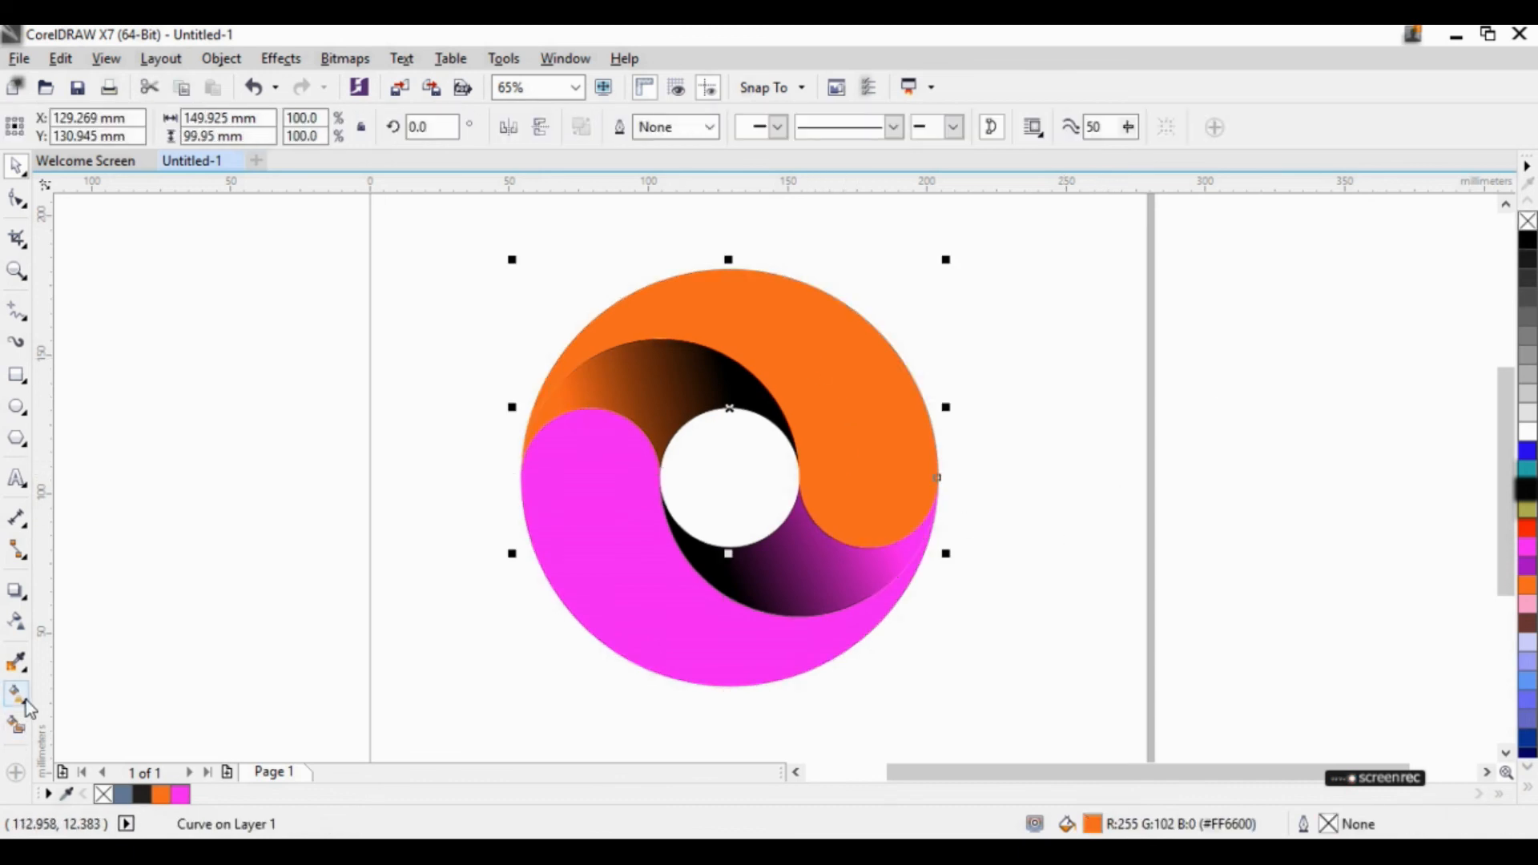
left_click(26, 600)
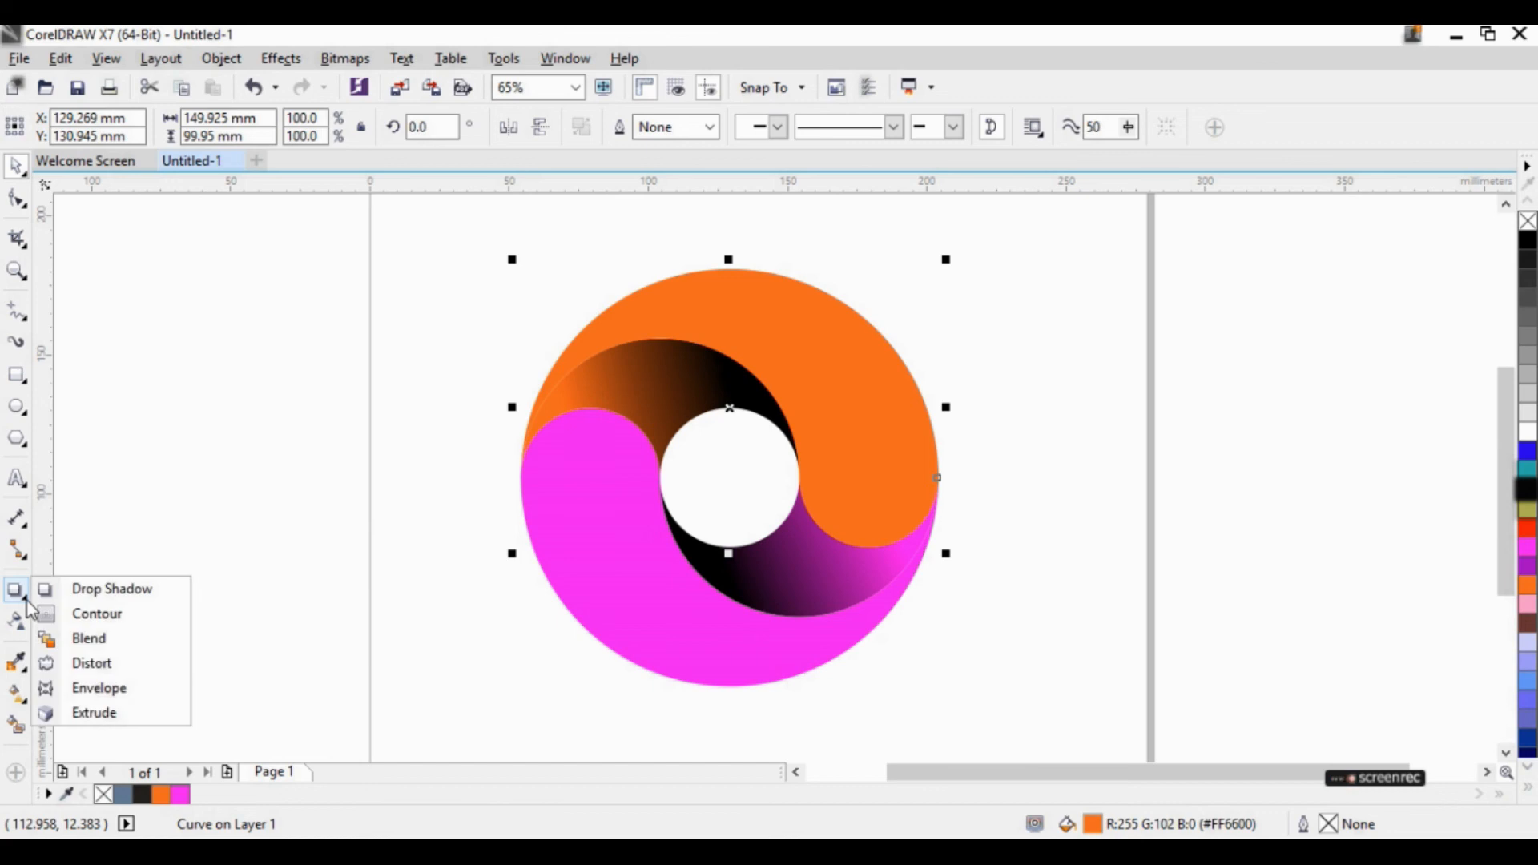
left_click(101, 620)
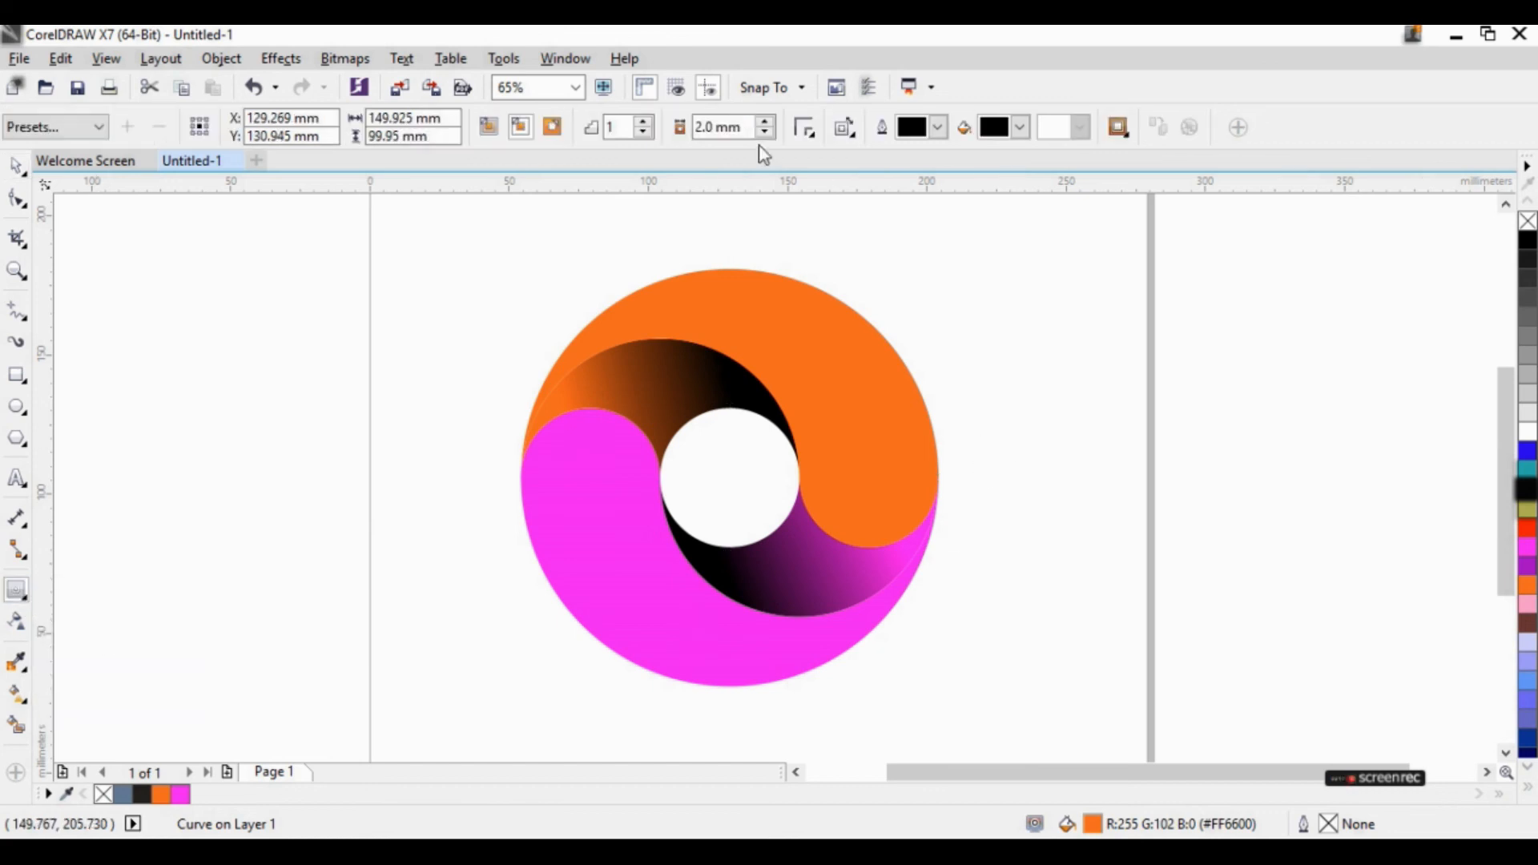
left_click(764, 132)
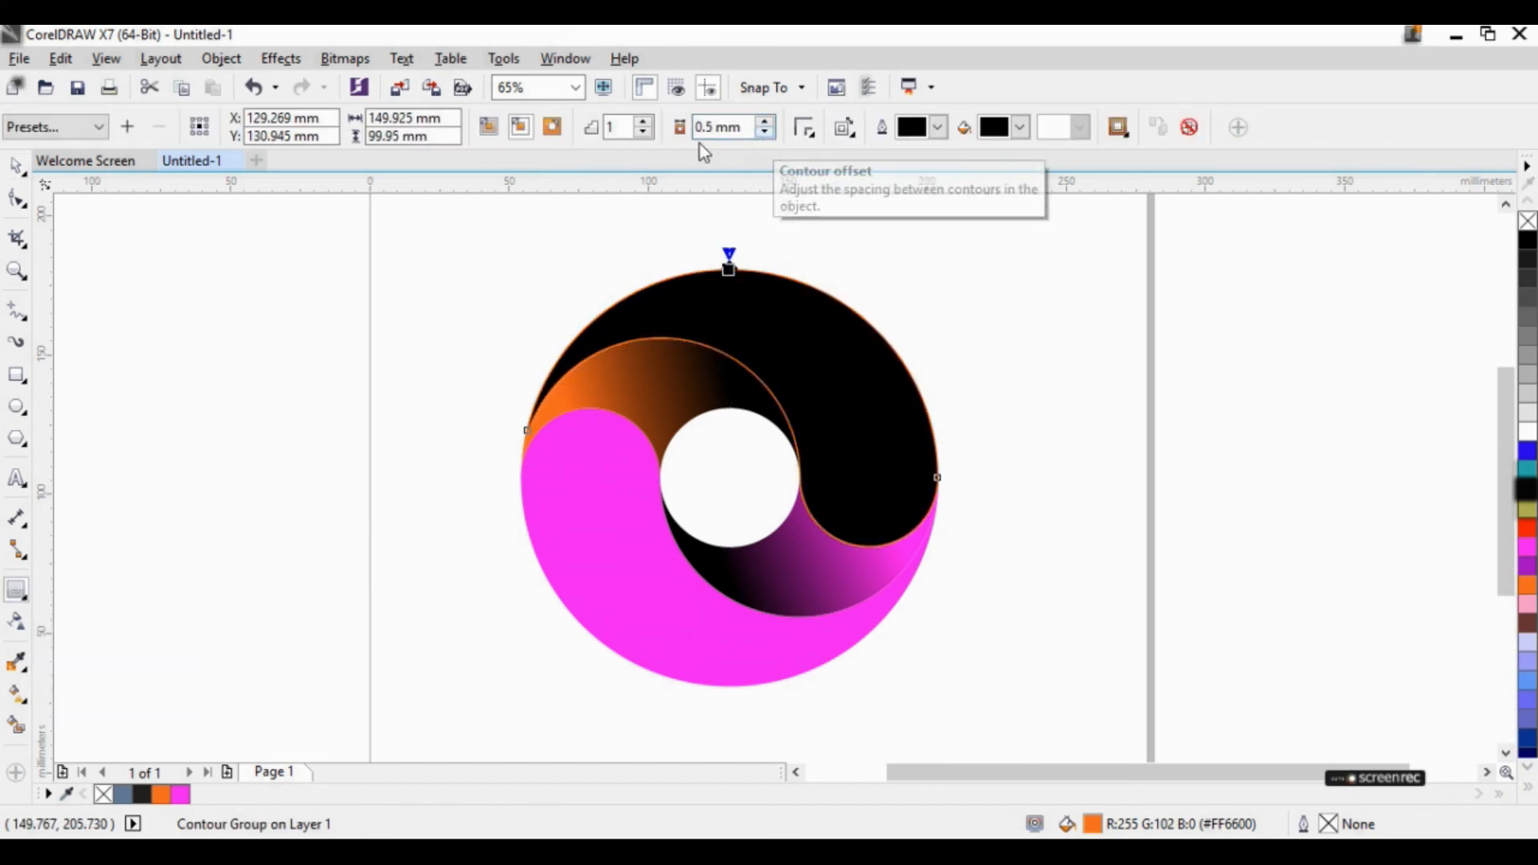
Step: Try to set the orange swirl's contour offset to 525 mm
double_click(717, 128)
type("525")
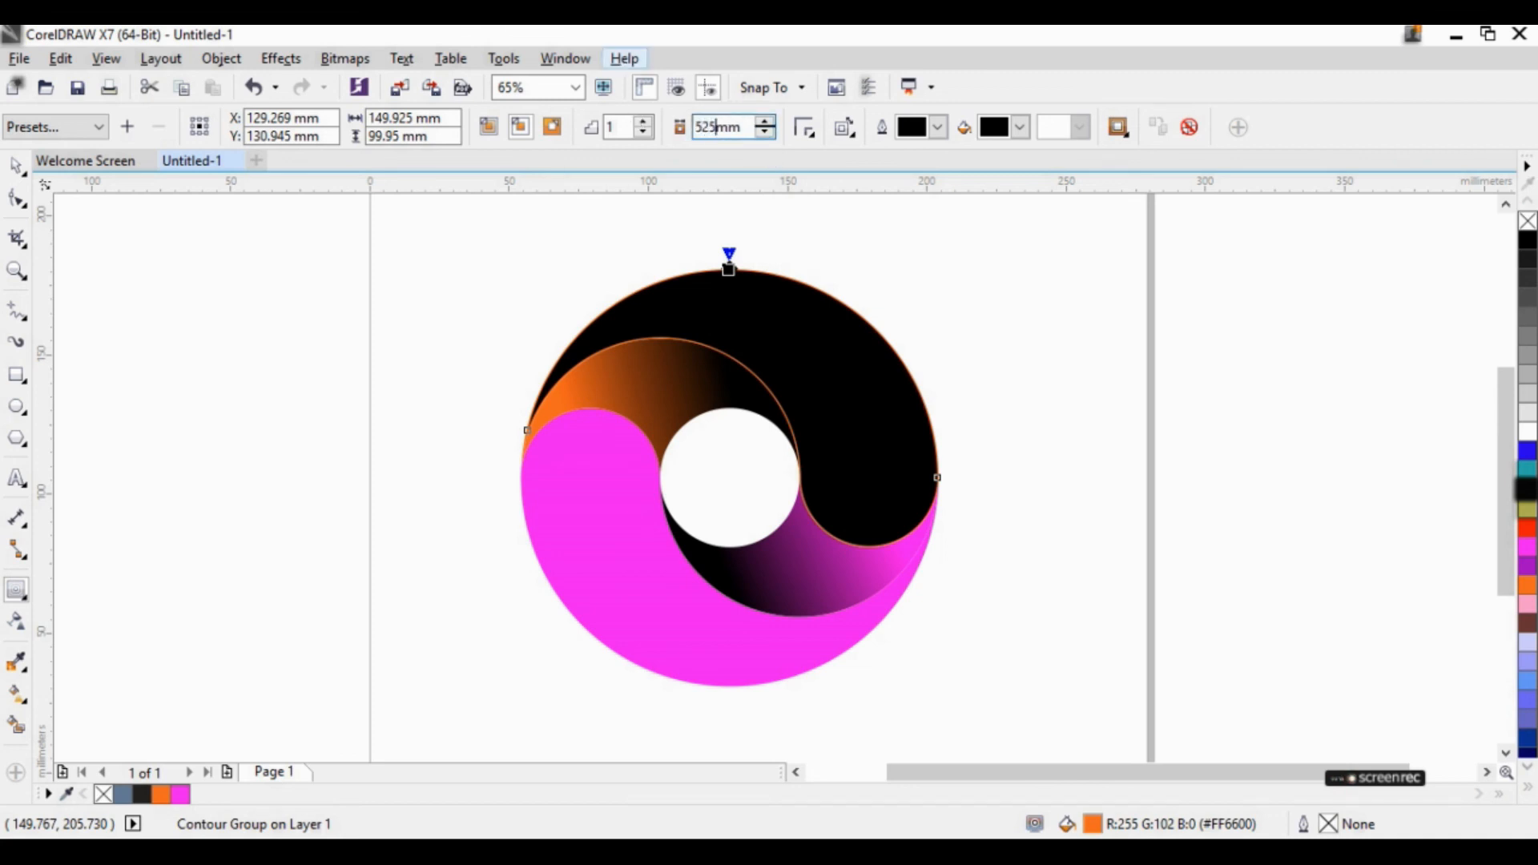
key("Return")
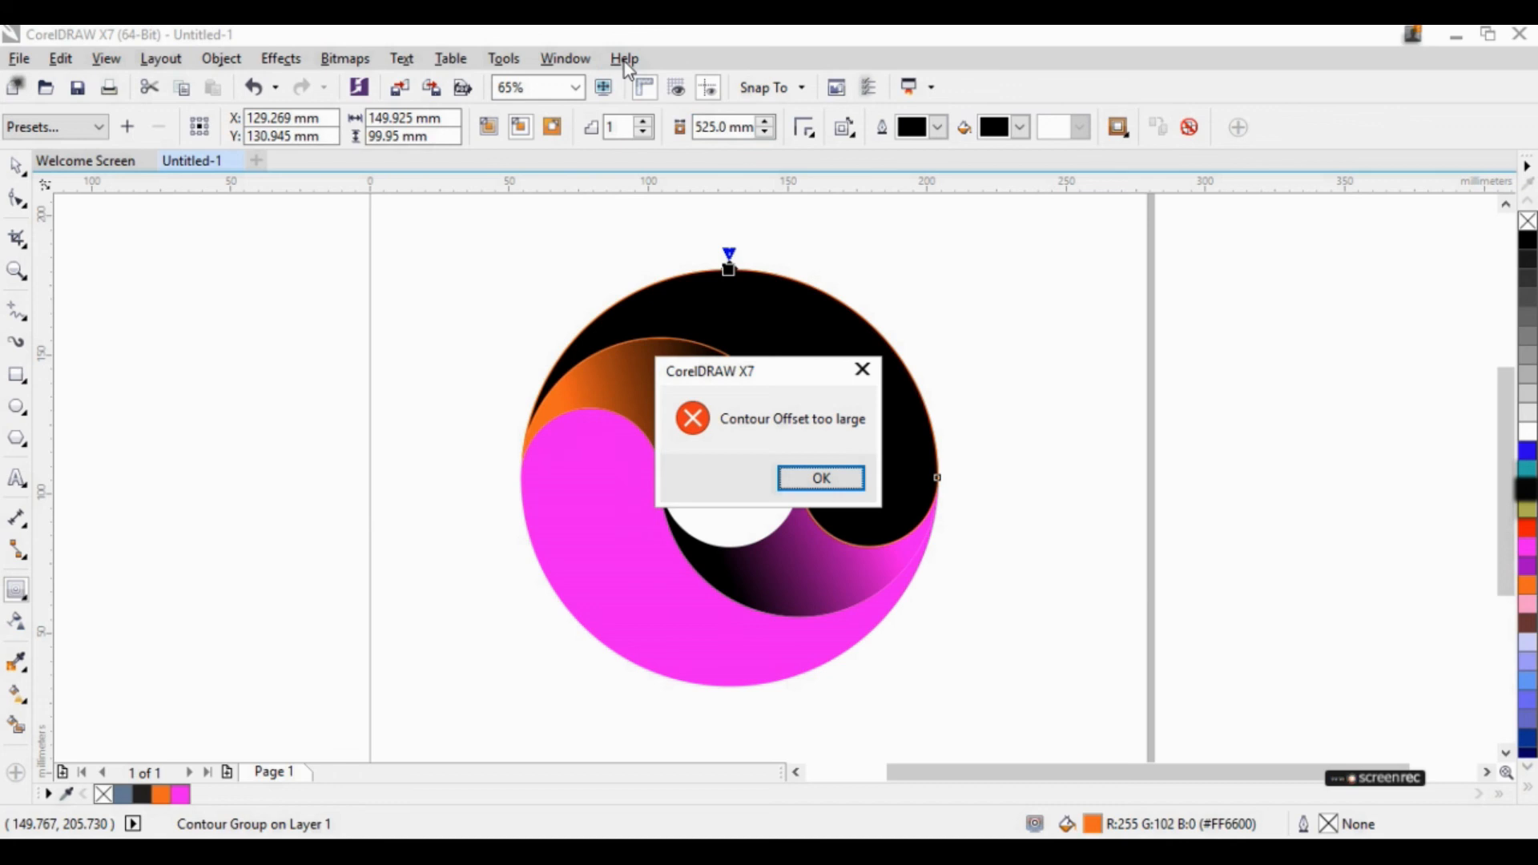
left_click(833, 481)
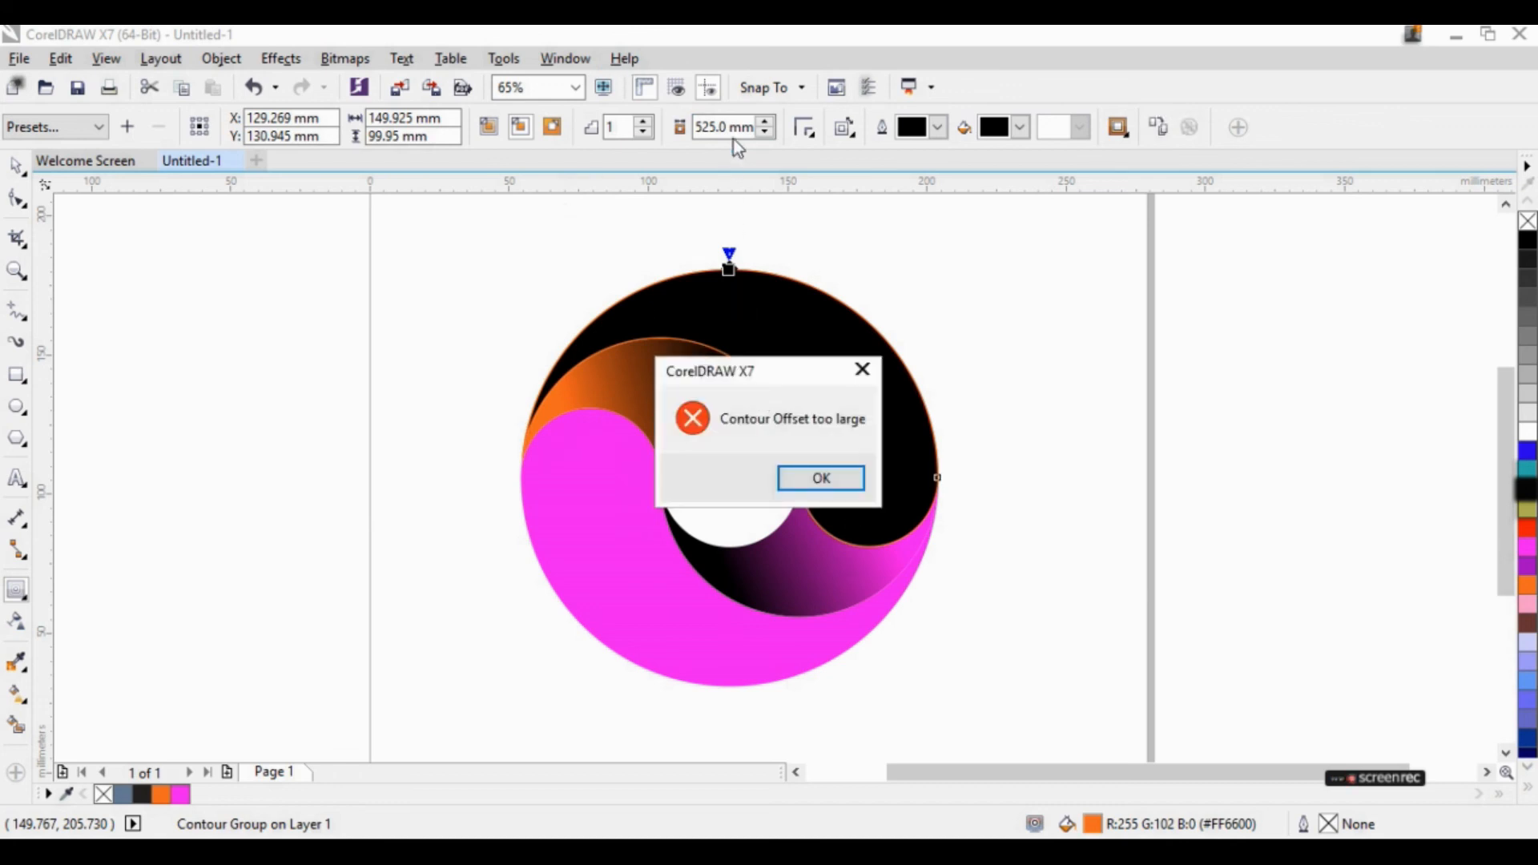
left_click(821, 478)
Step: Configure the orange swirl's contour with a 0.525 mm offset, 50 steps and a white fill color
left_click_drag(743, 128, 606, 129)
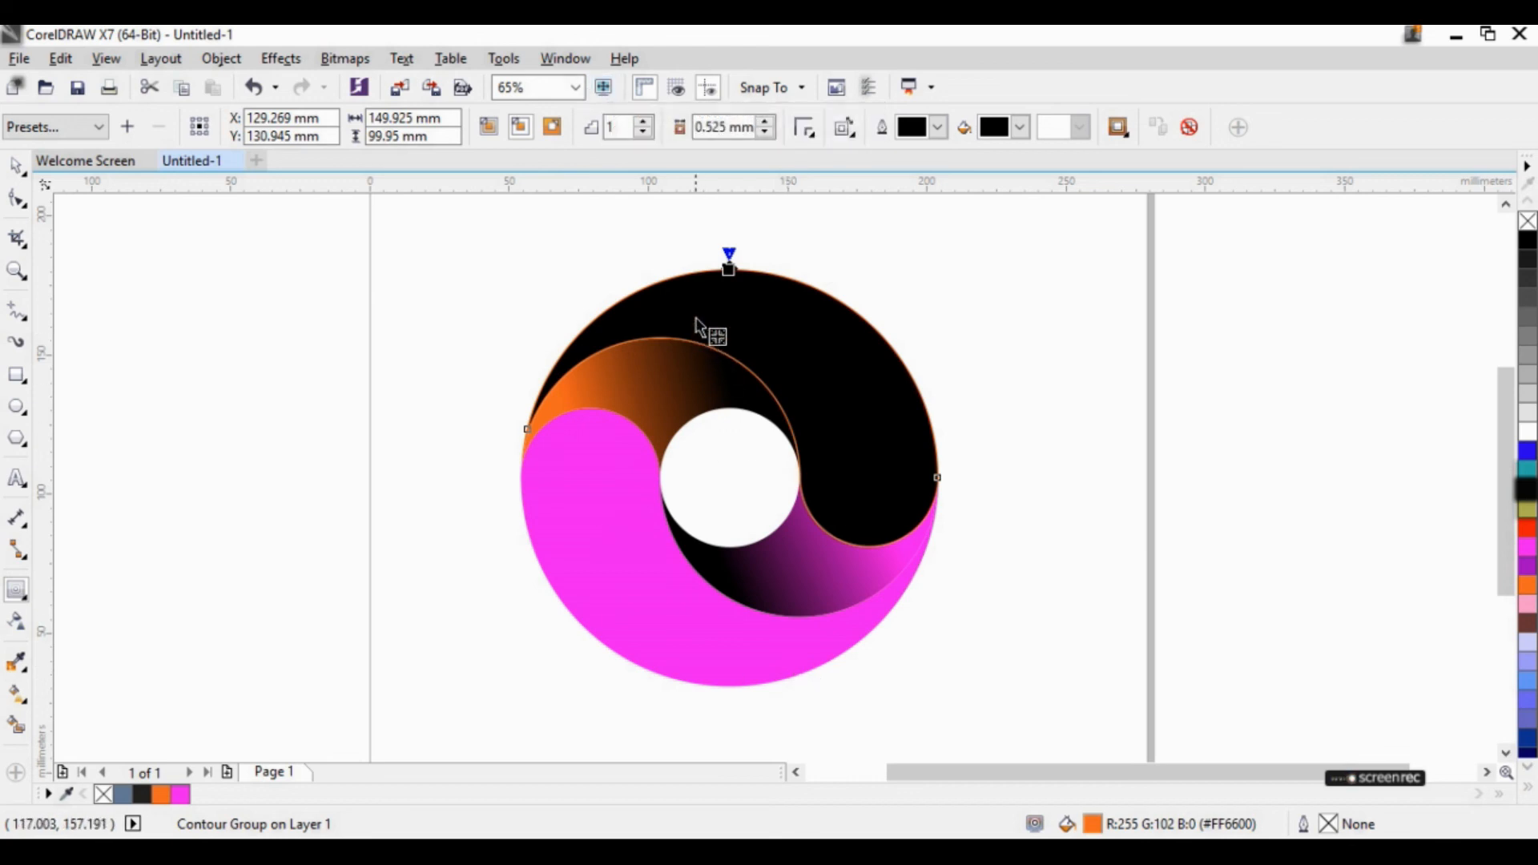
double_click(631, 128)
type("50")
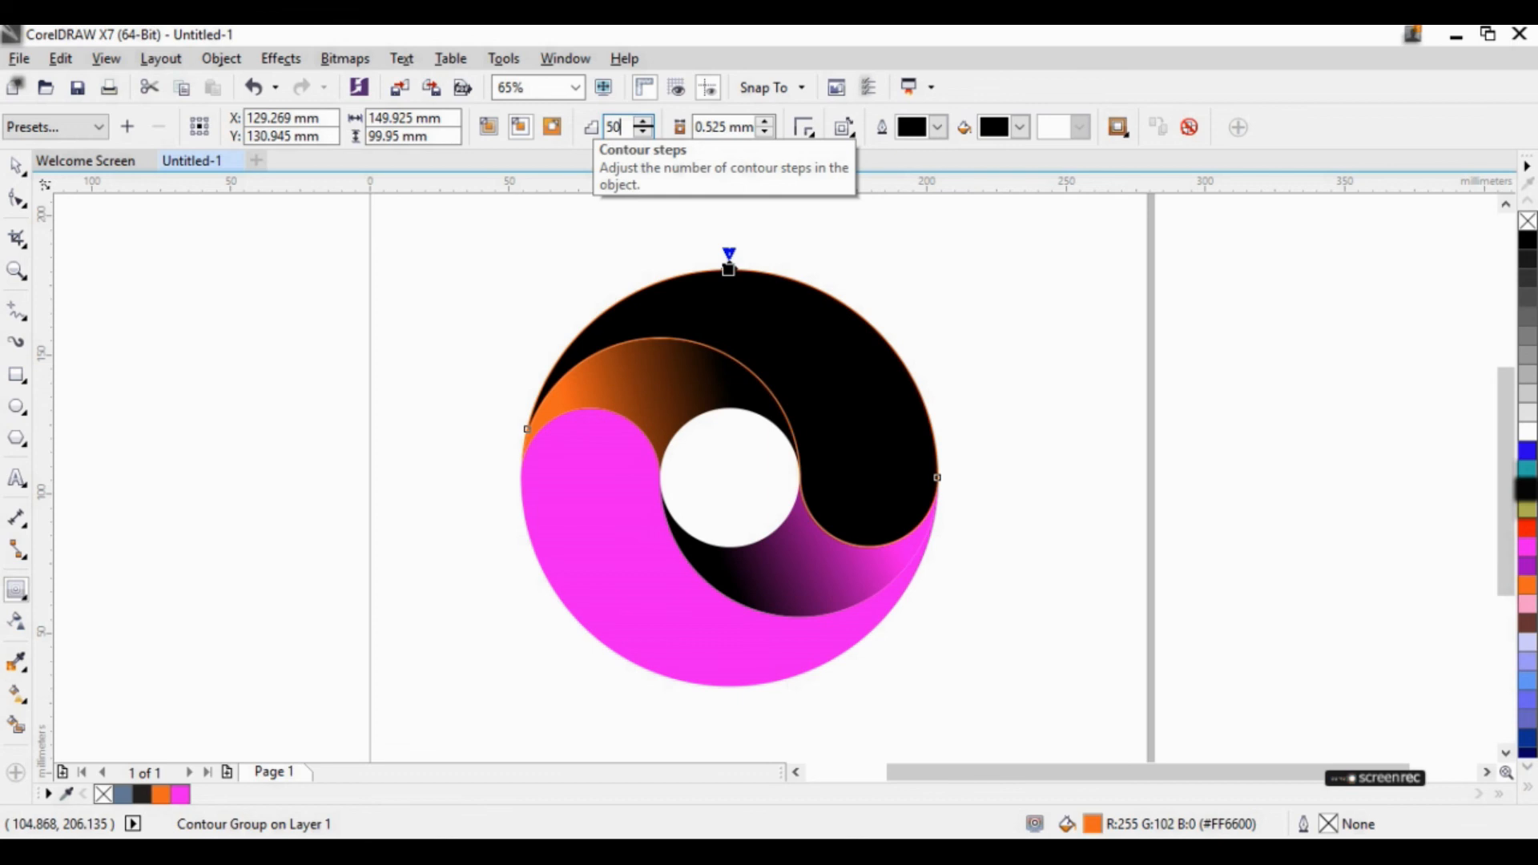
key("Return")
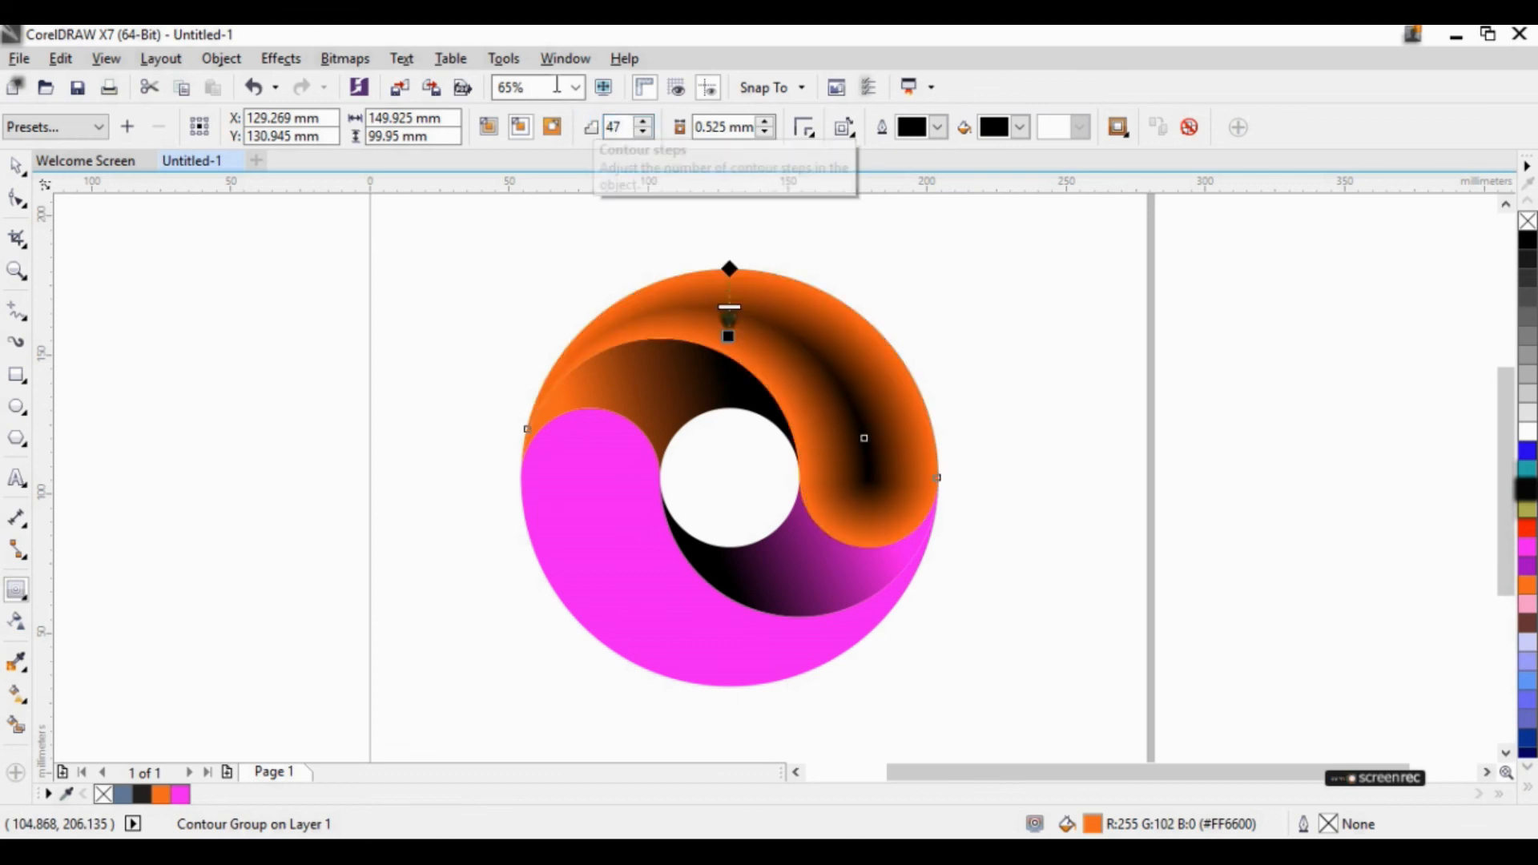
left_click(1021, 128)
left_click(1066, 172)
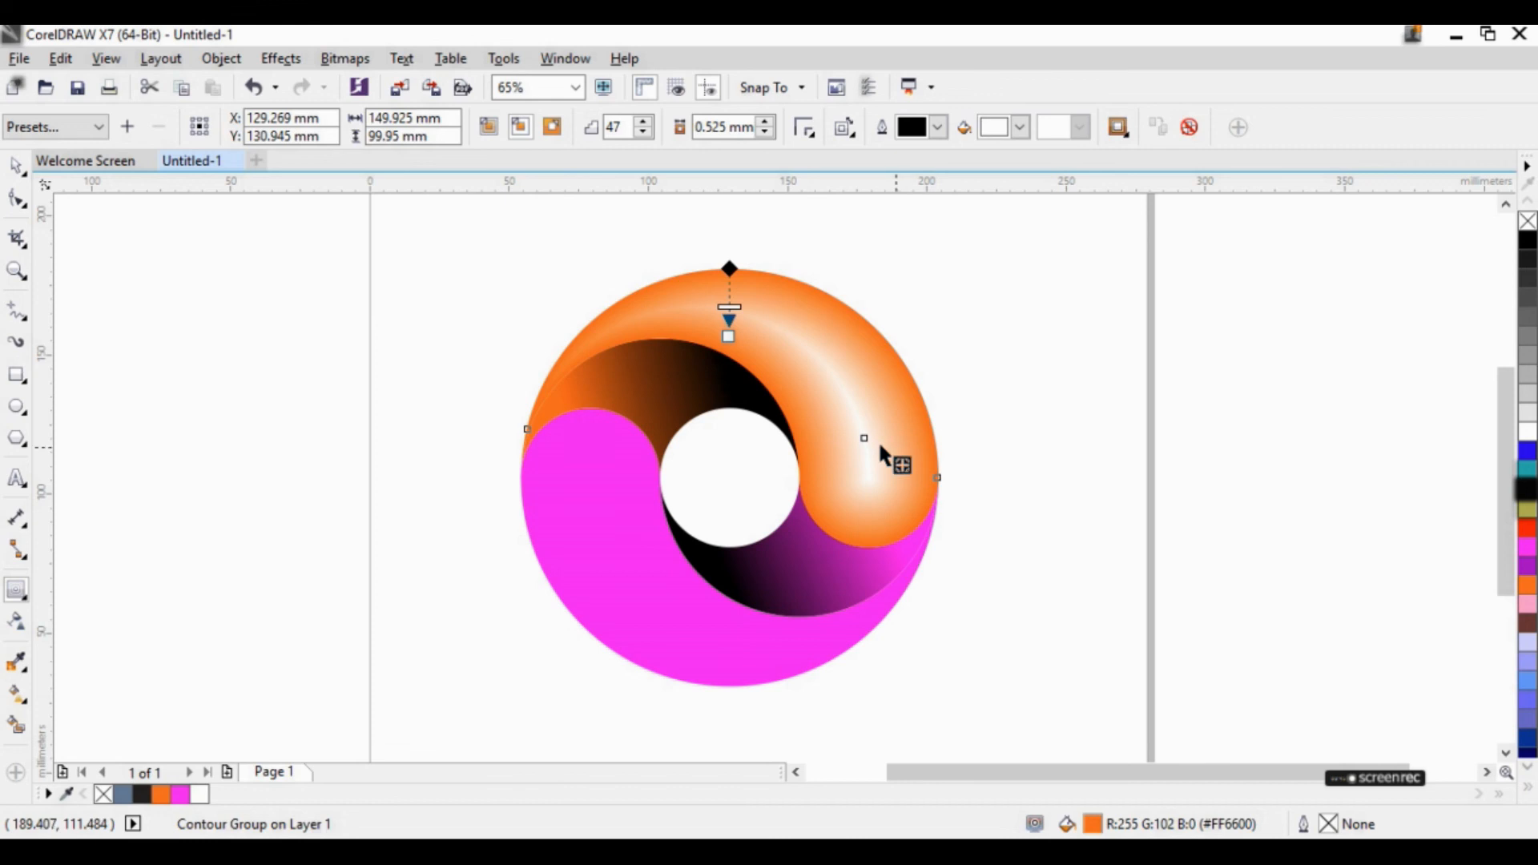
Step: Copy the orange outer swirl's contour properties onto the magenta outer swirl and deselect it
left_click(17, 165)
left_click(16, 591)
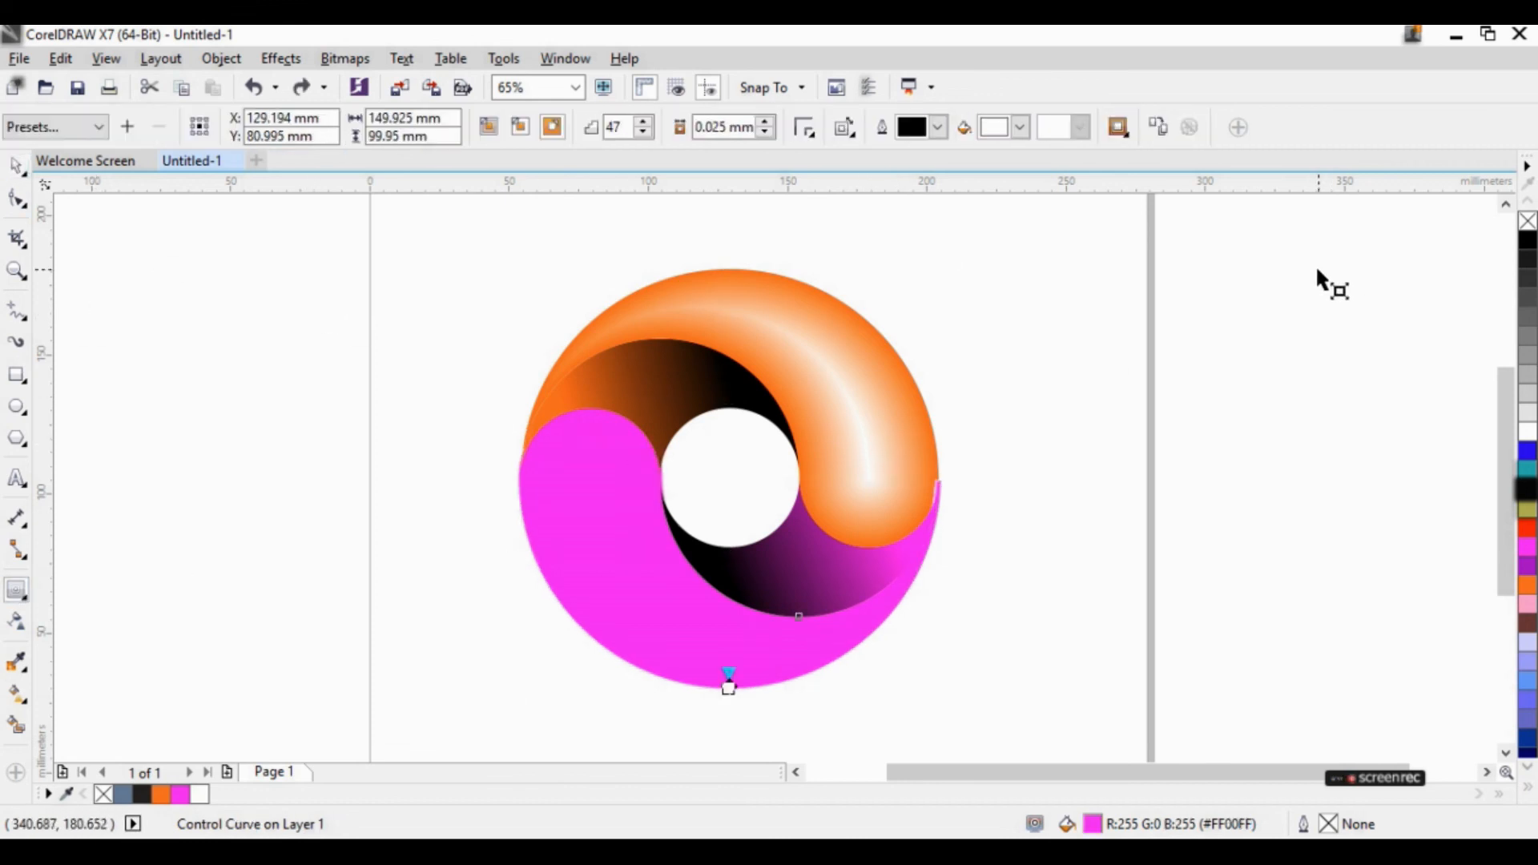
left_click(1158, 127)
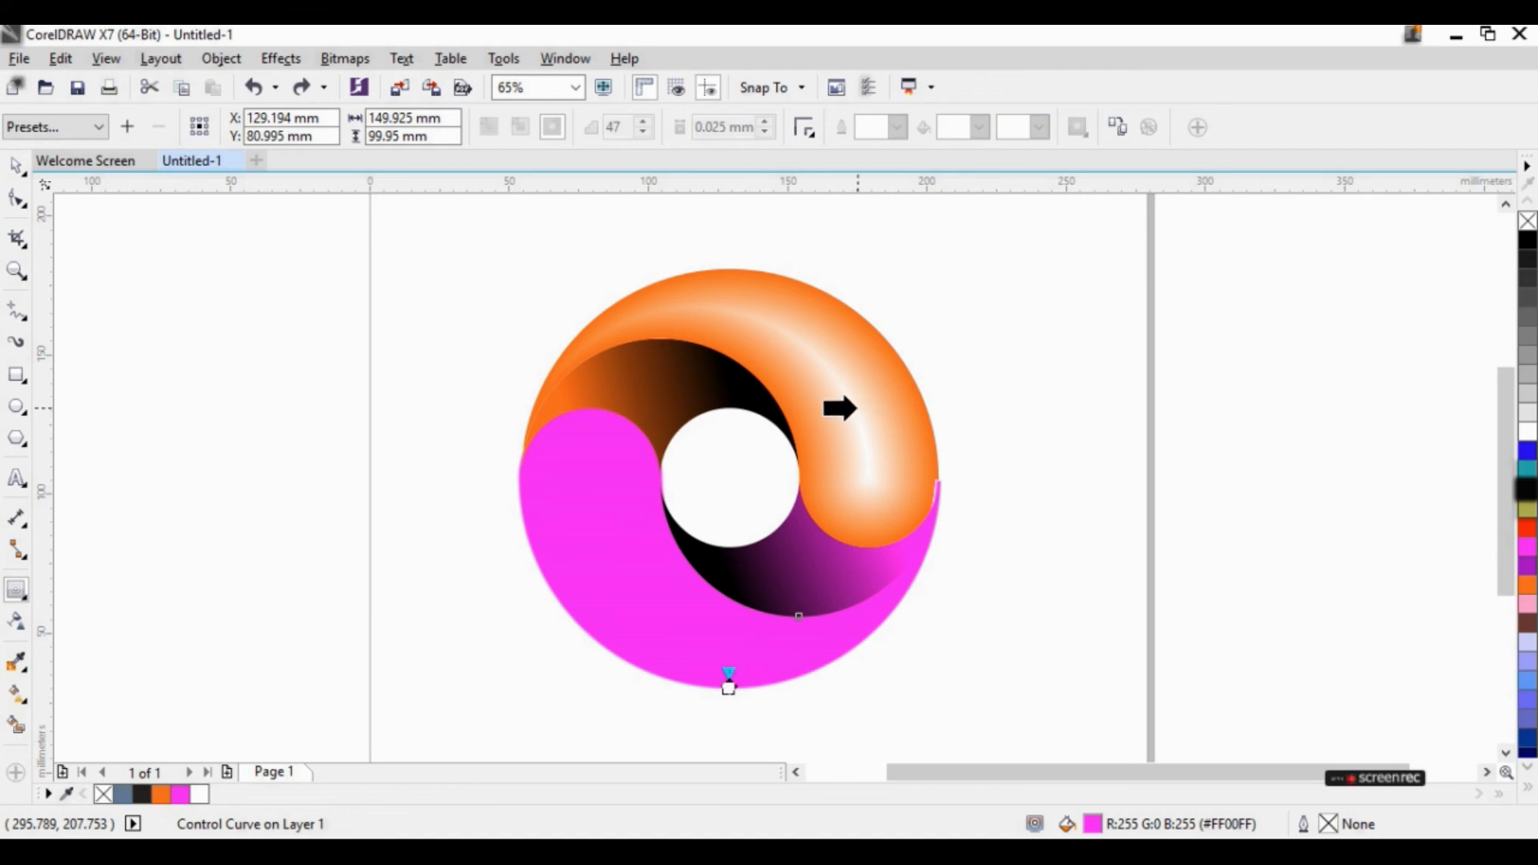
left_click(857, 410)
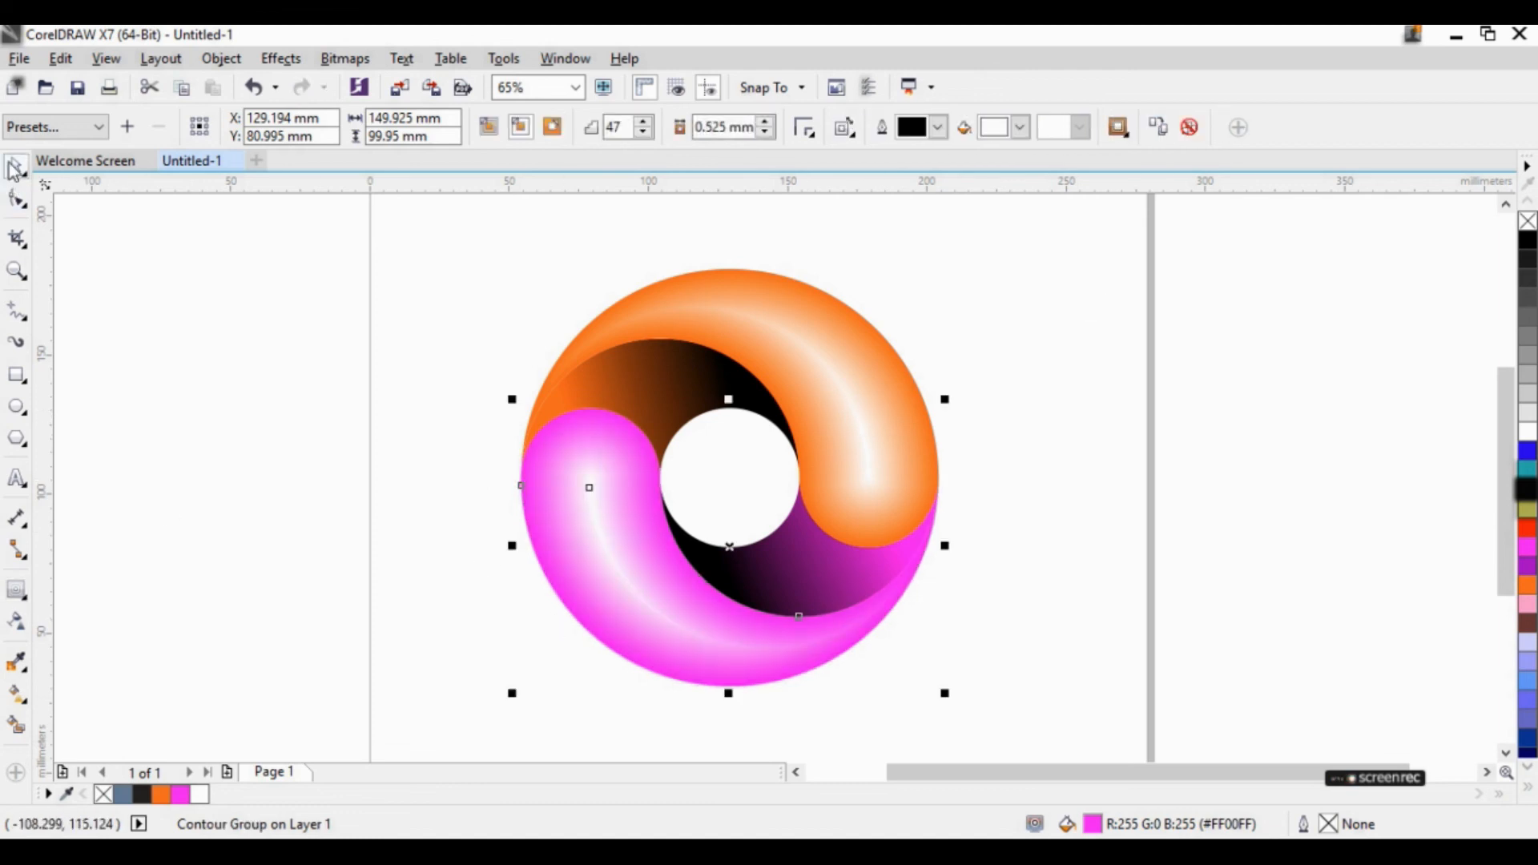
double_click(615, 127)
type("50")
key("Return")
left_click(1086, 622)
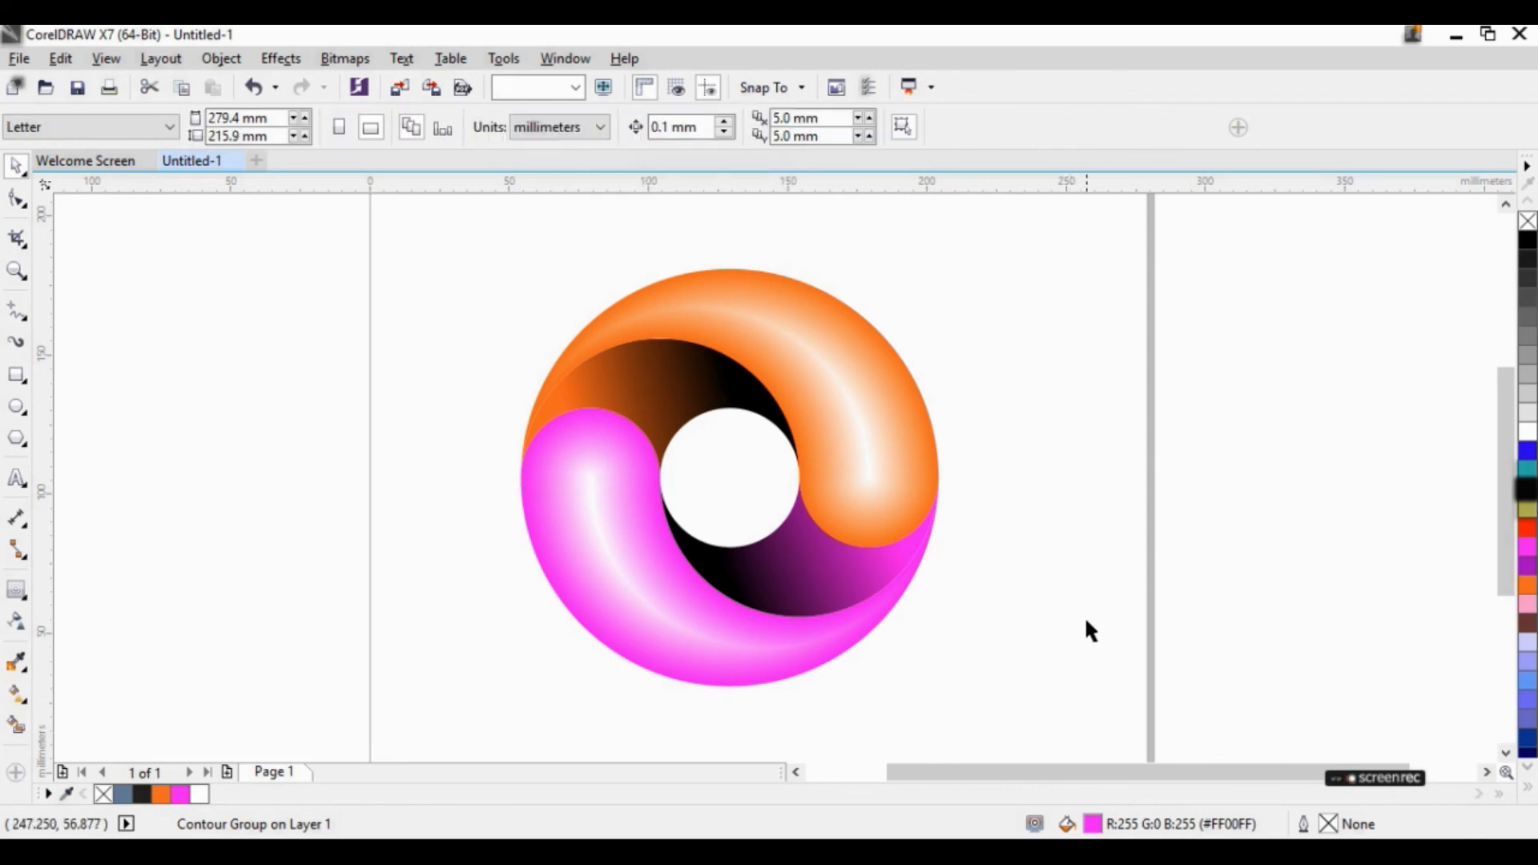
left_click(16, 273)
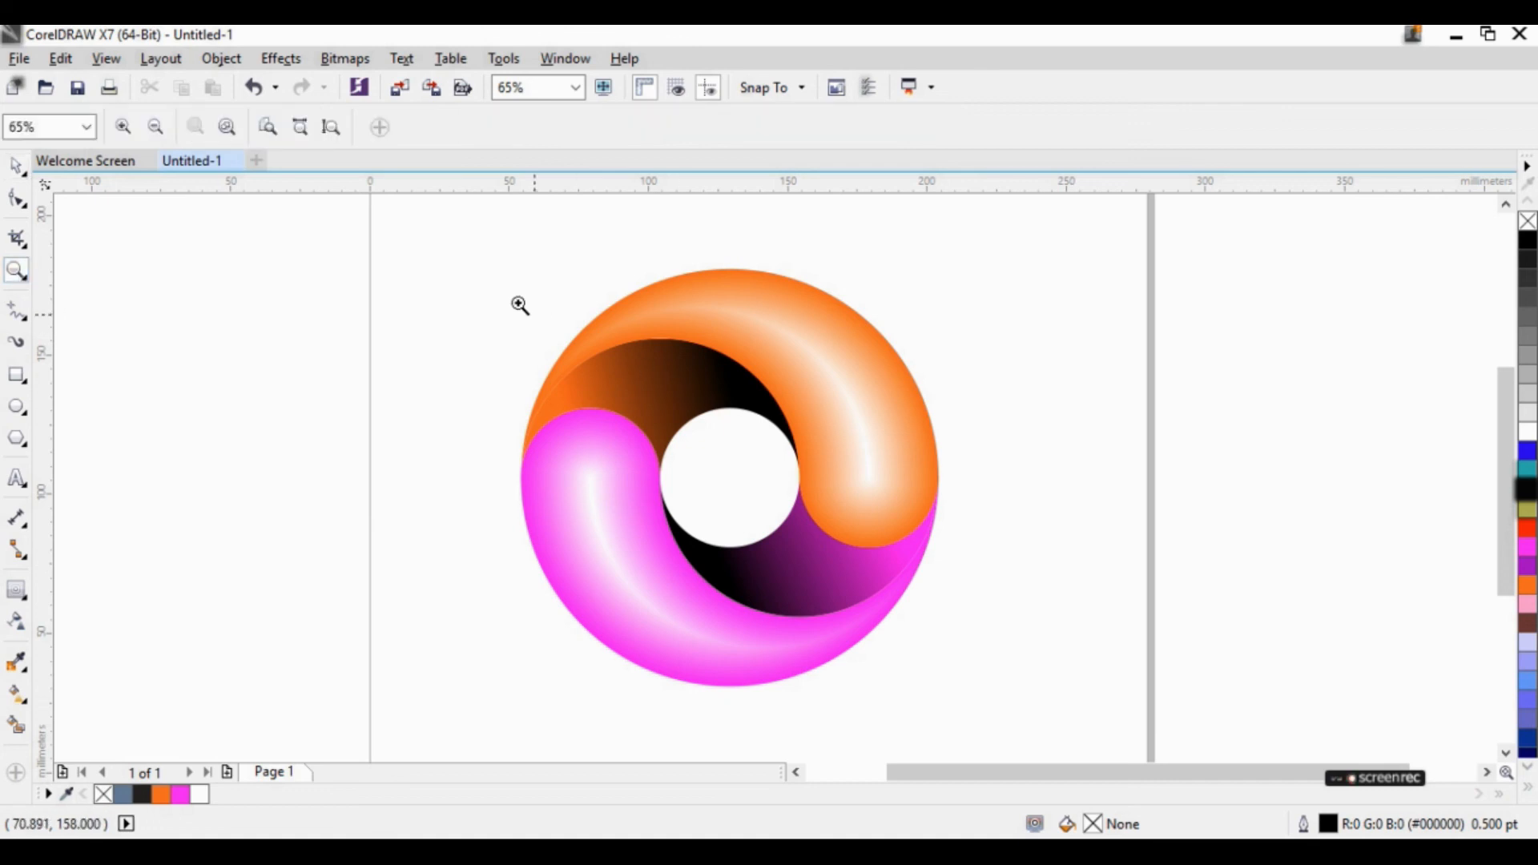
left_click_drag(413, 255, 1093, 723)
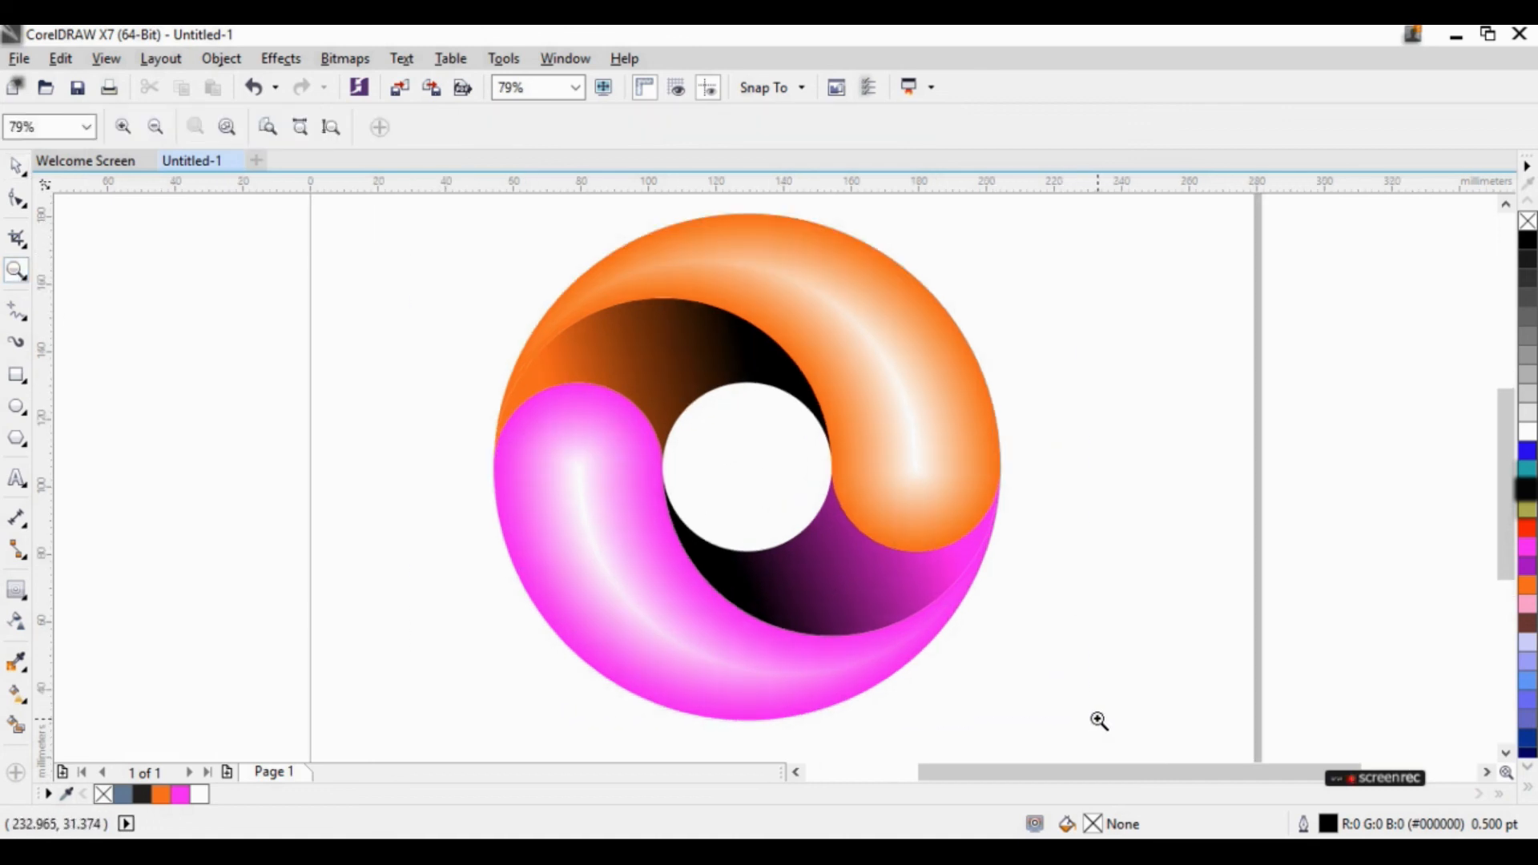
left_click(19, 171)
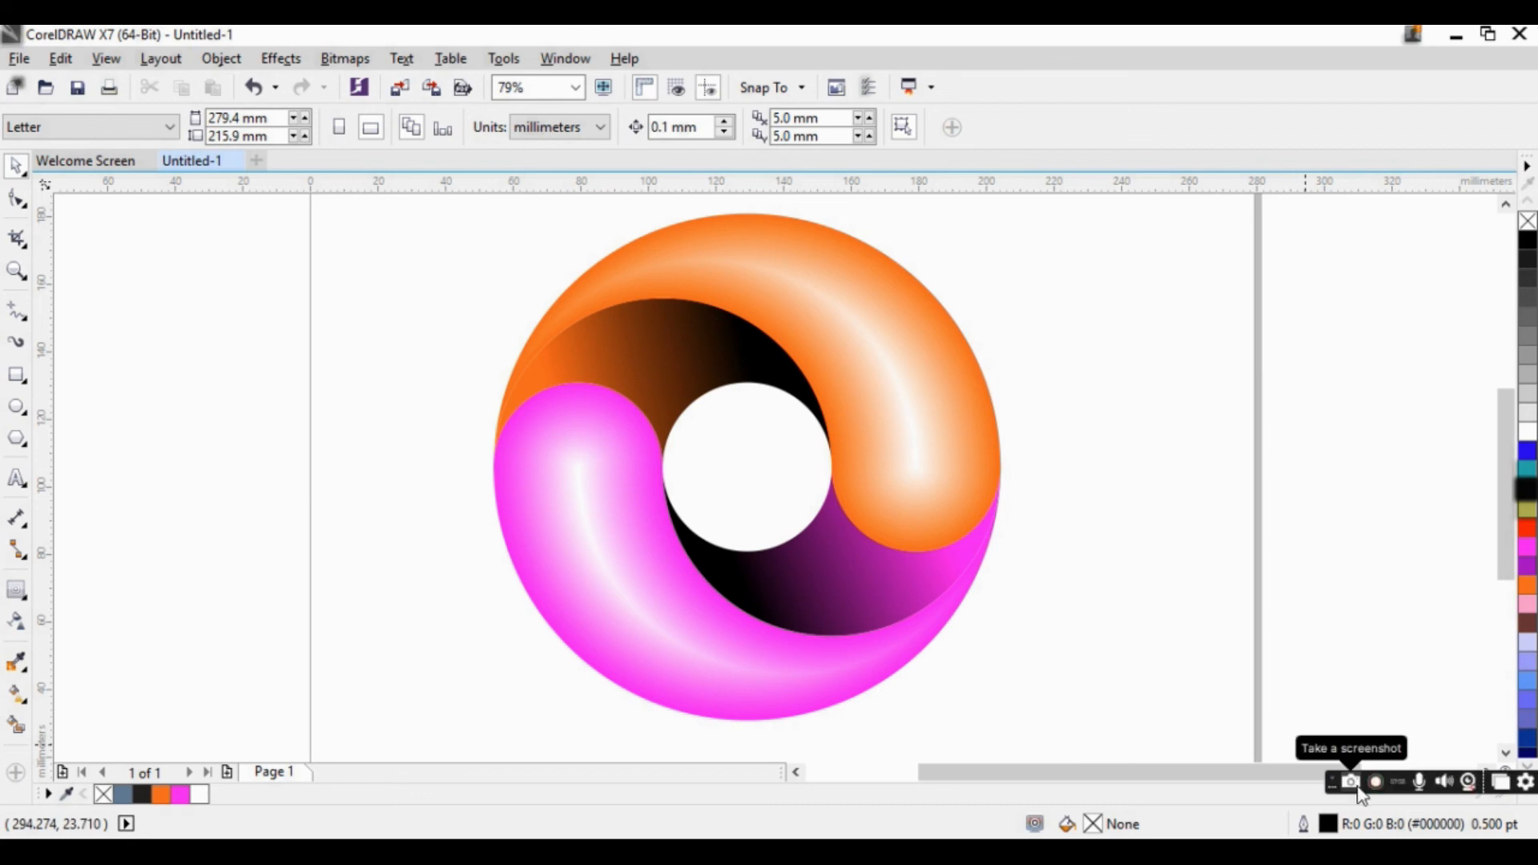
left_click(1379, 783)
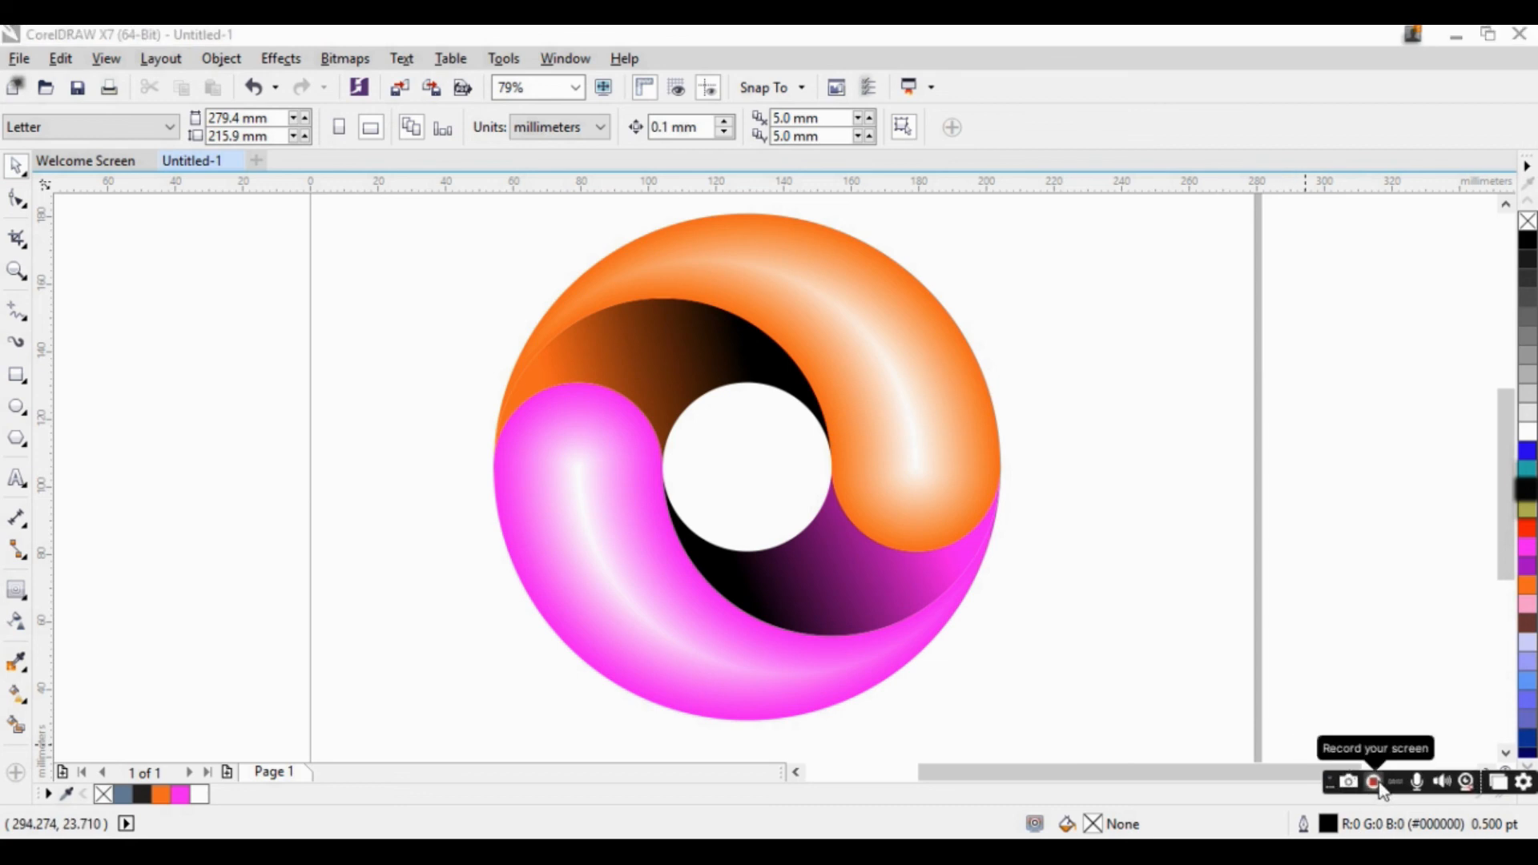